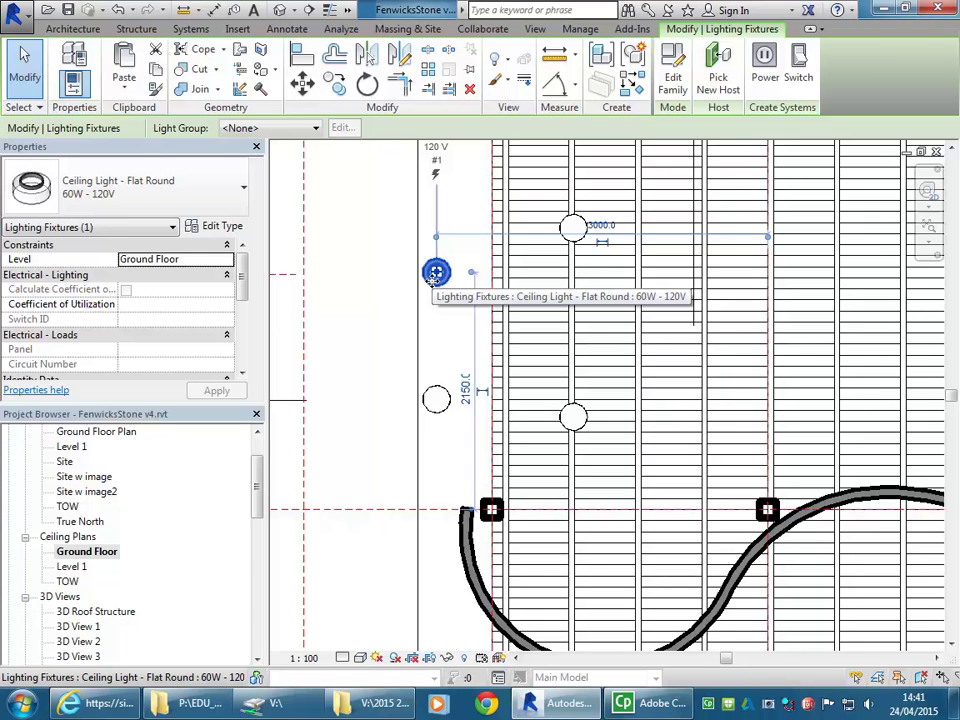
- Delete the flat round ceiling lights from the ground floor ceiling plan
key(Delete)
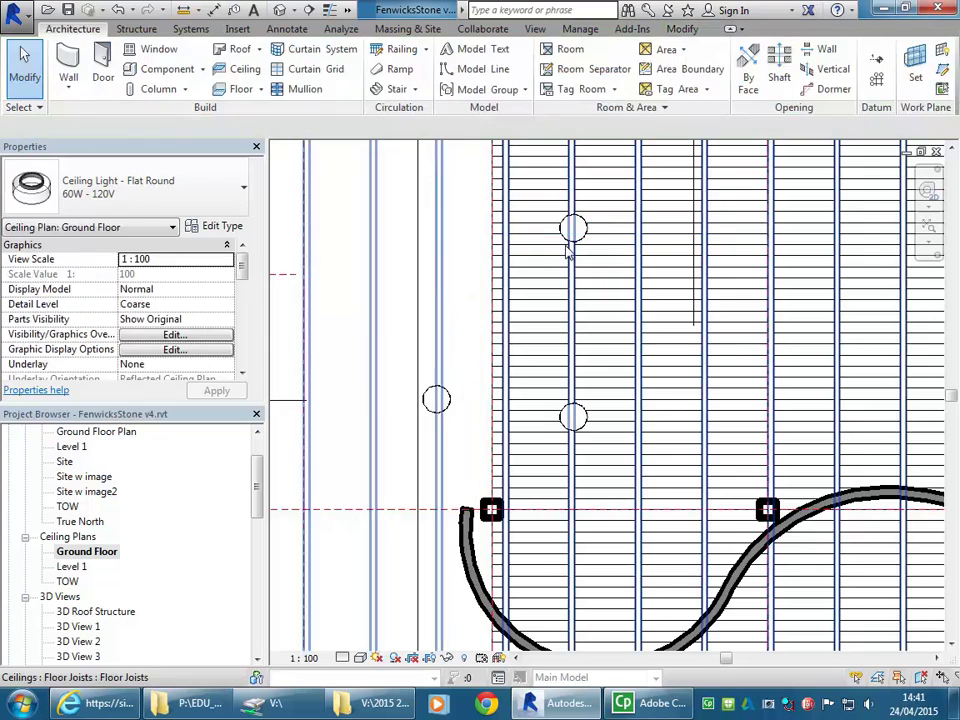
click(571, 244)
key(Delete)
scroll(549, 412, up, 3)
click(579, 421)
key(Delete)
scroll(512, 362, down, 5)
middle_drag(512, 362, 572, 355)
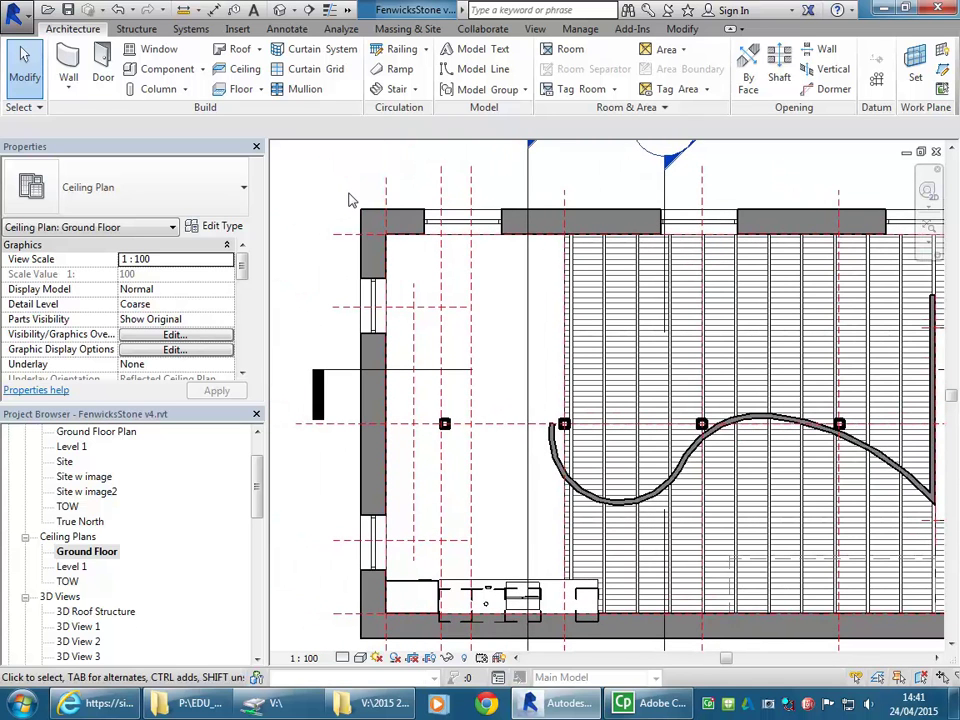
middle_drag(350, 200, 357, 197)
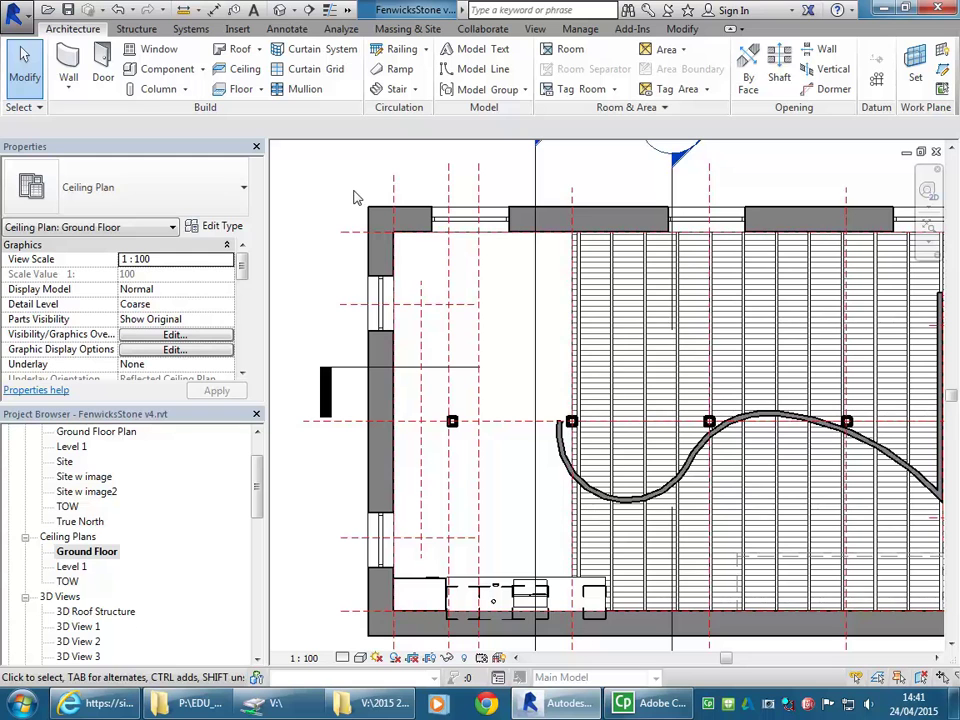
- Load the Downlight - Recessed Can family from the Lighting > Architectural > Internal metric library folder, overwriting the existing version
click(162, 72)
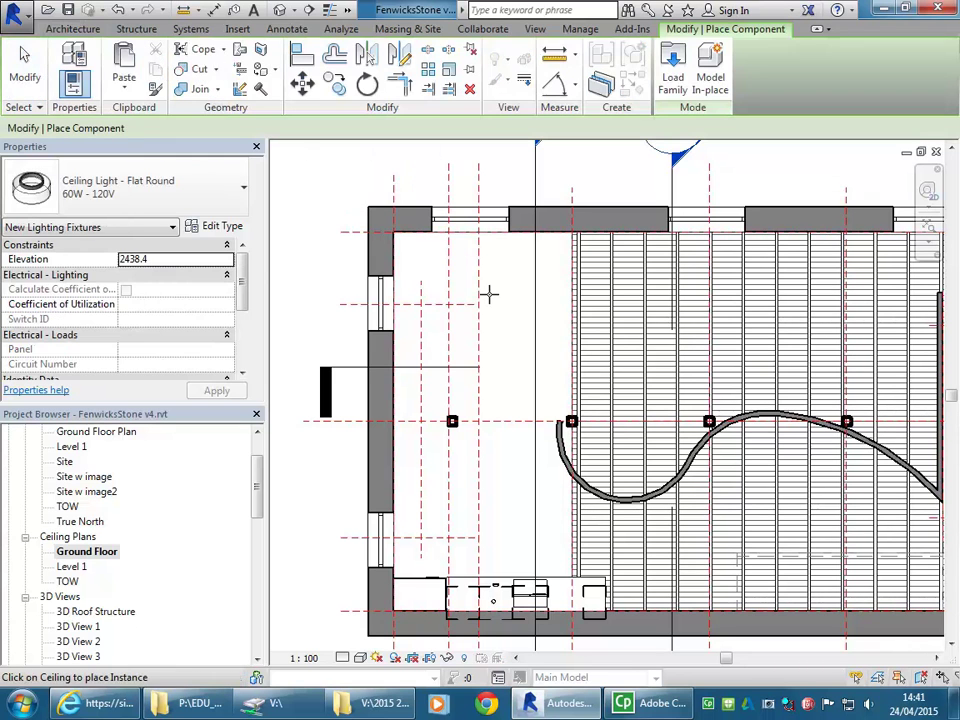
click(679, 86)
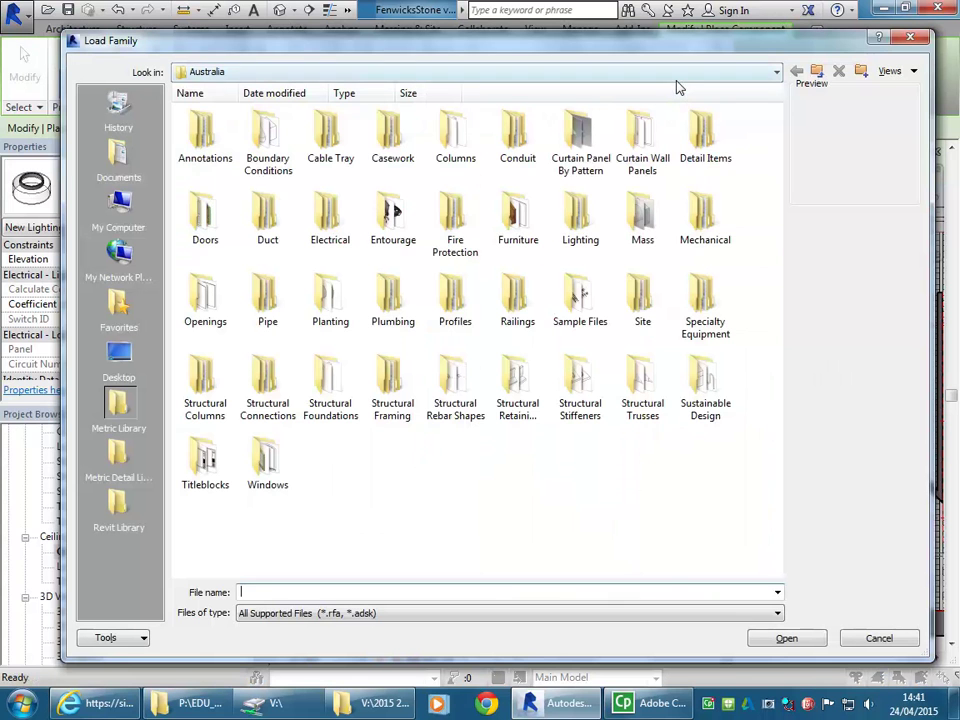
double_click(579, 213)
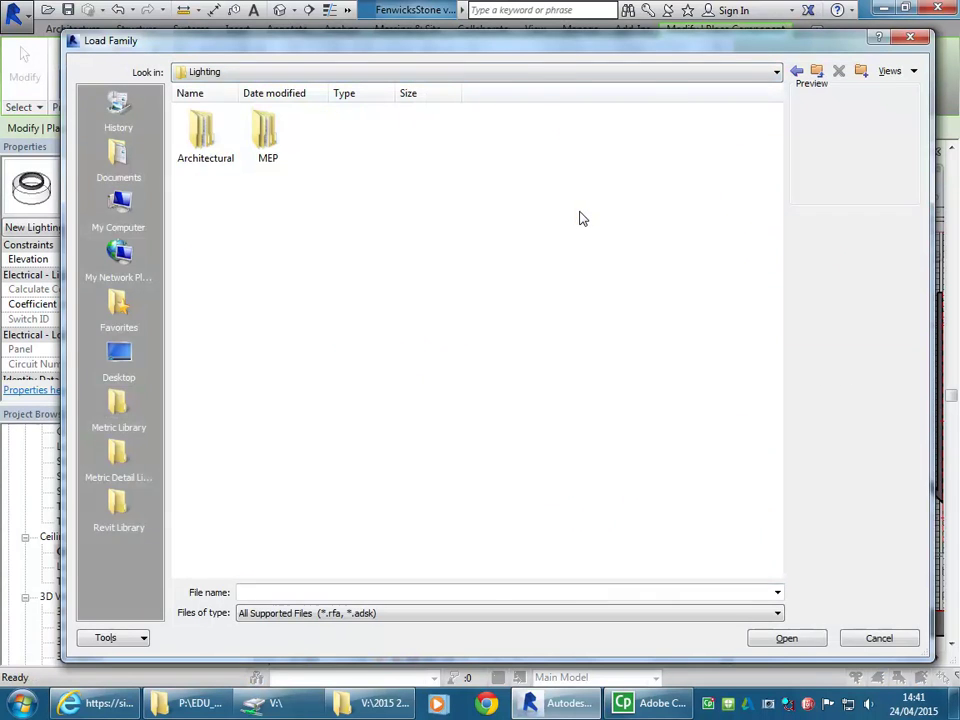
double_click(212, 150)
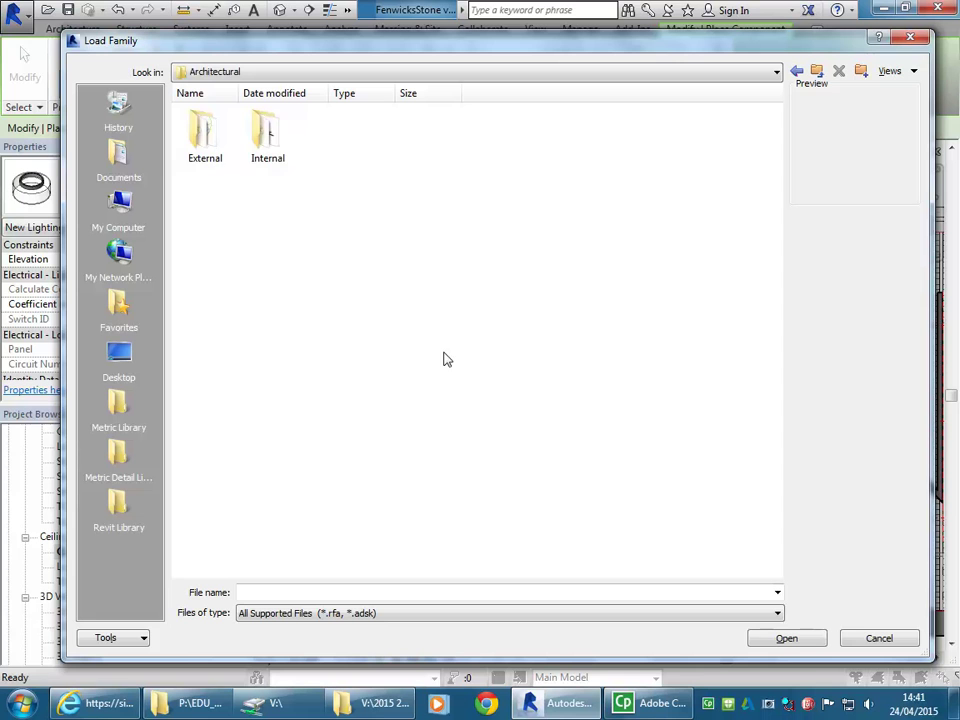
double_click(264, 132)
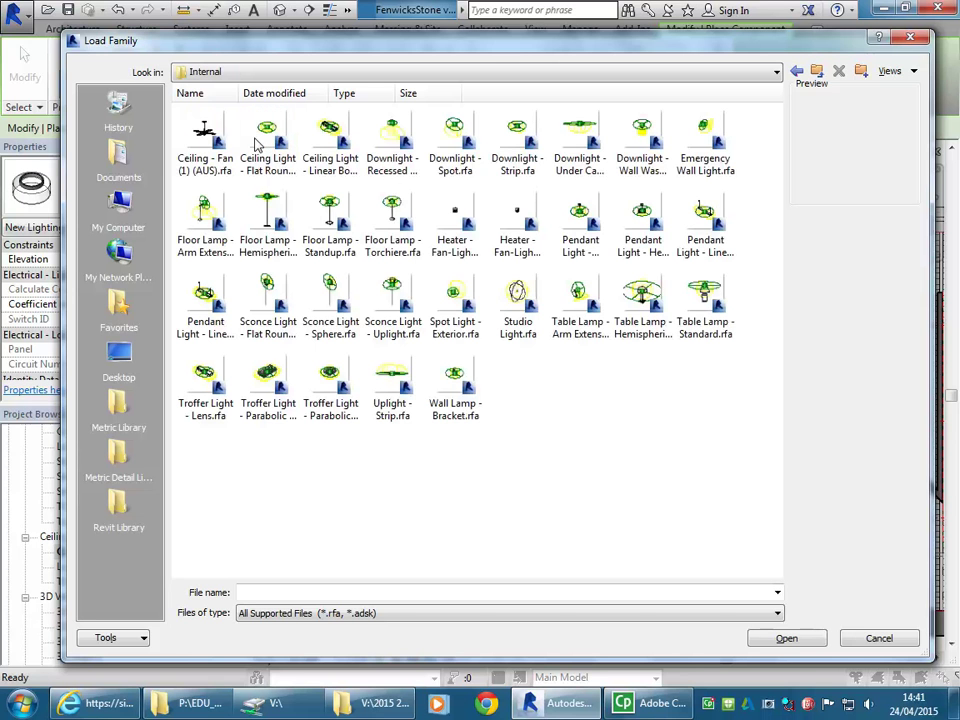
click(518, 147)
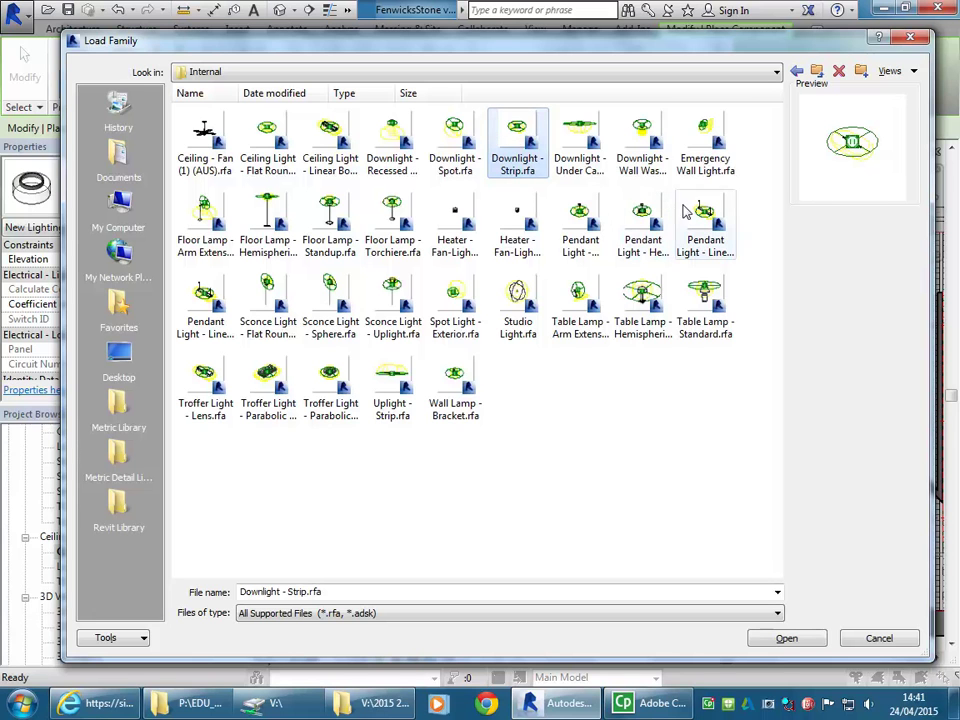
click(456, 145)
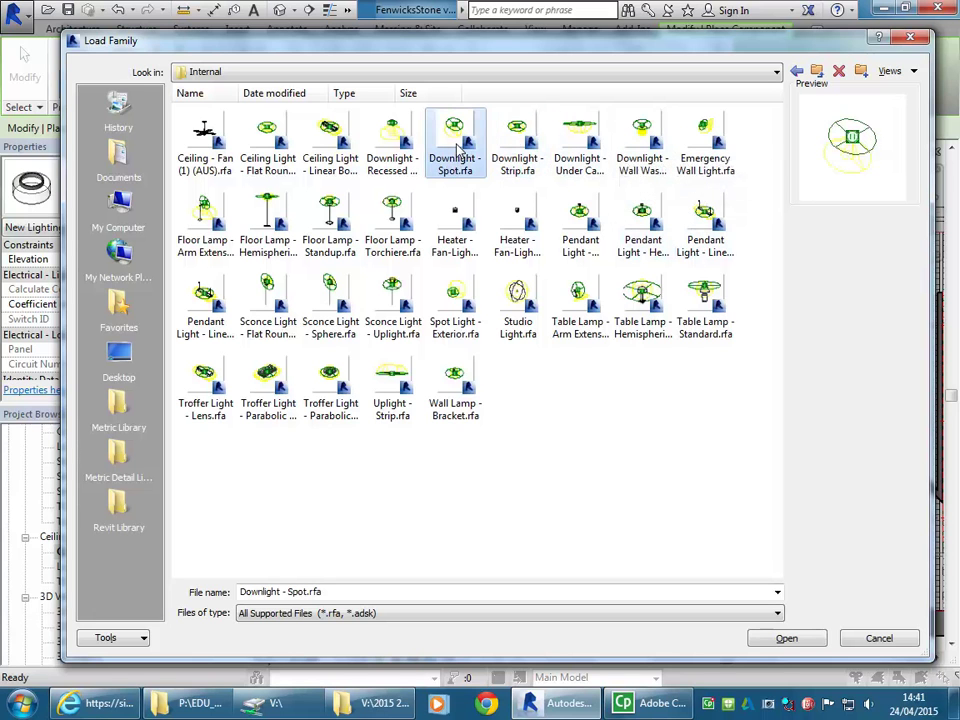
click(392, 132)
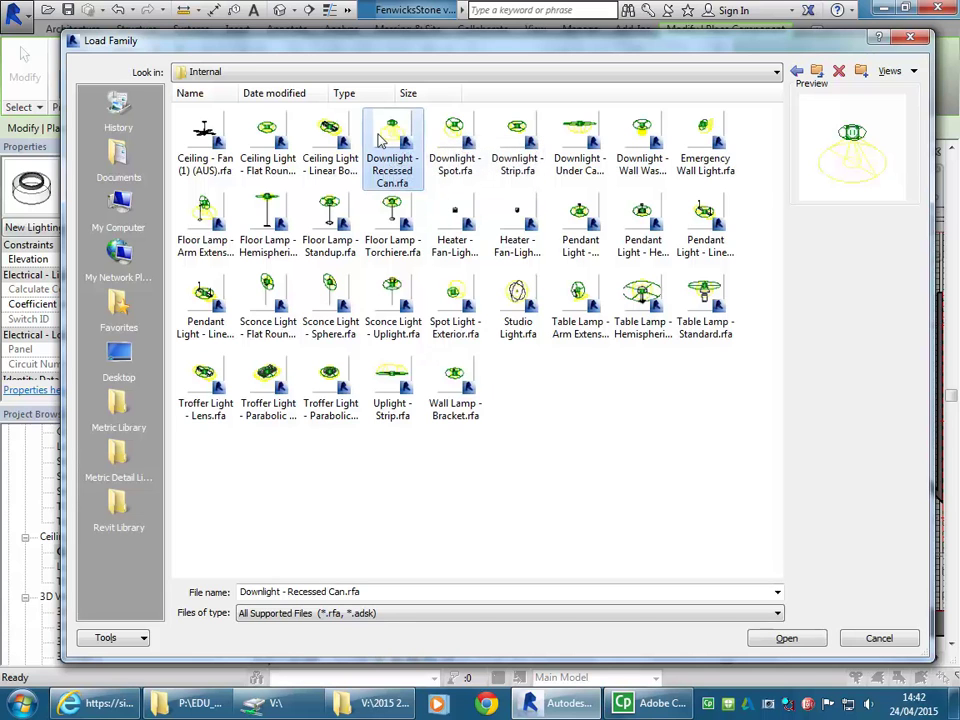
double_click(391, 144)
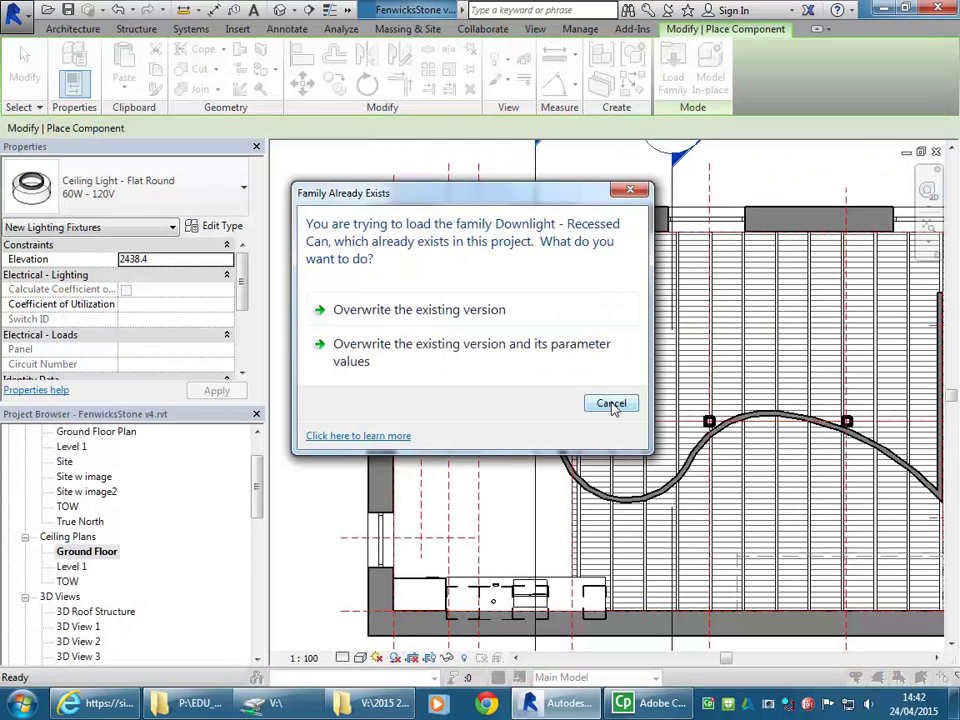
click(437, 315)
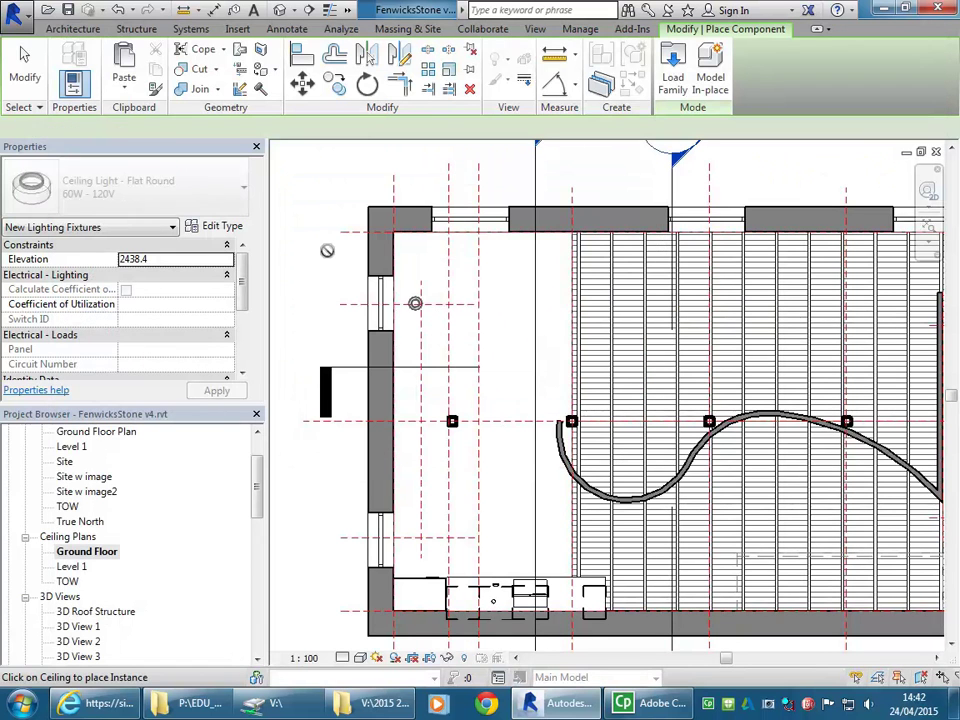
- Choose the Downlight - Recessed Can type 152mm Incandescent - 277V as the component for placement
scroll(327, 250, down, 1)
middle_drag(327, 250, 373, 248)
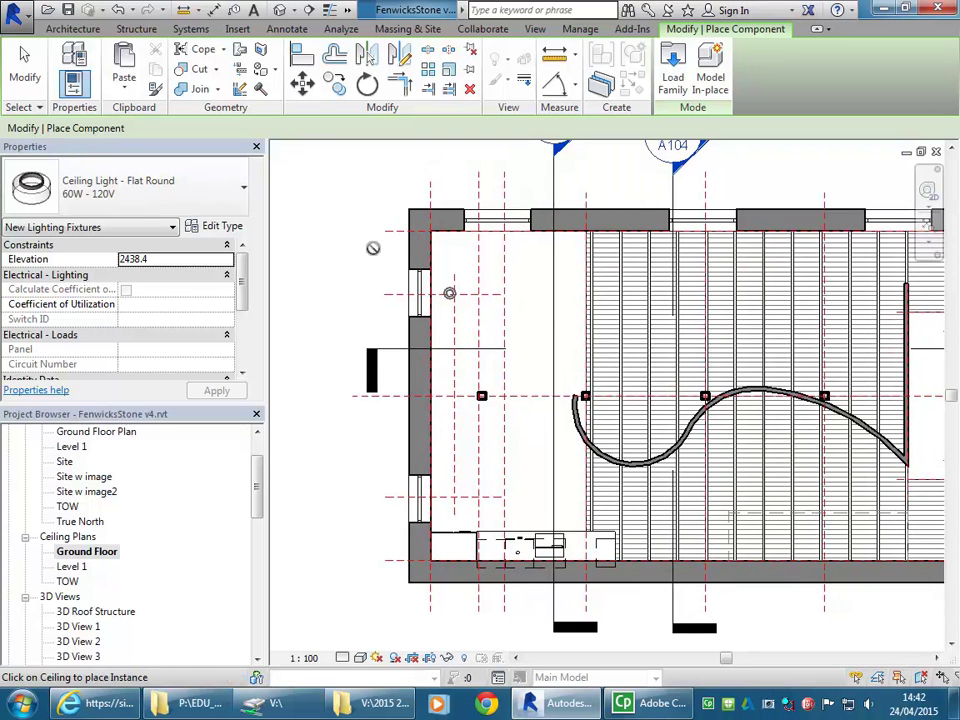
click(128, 188)
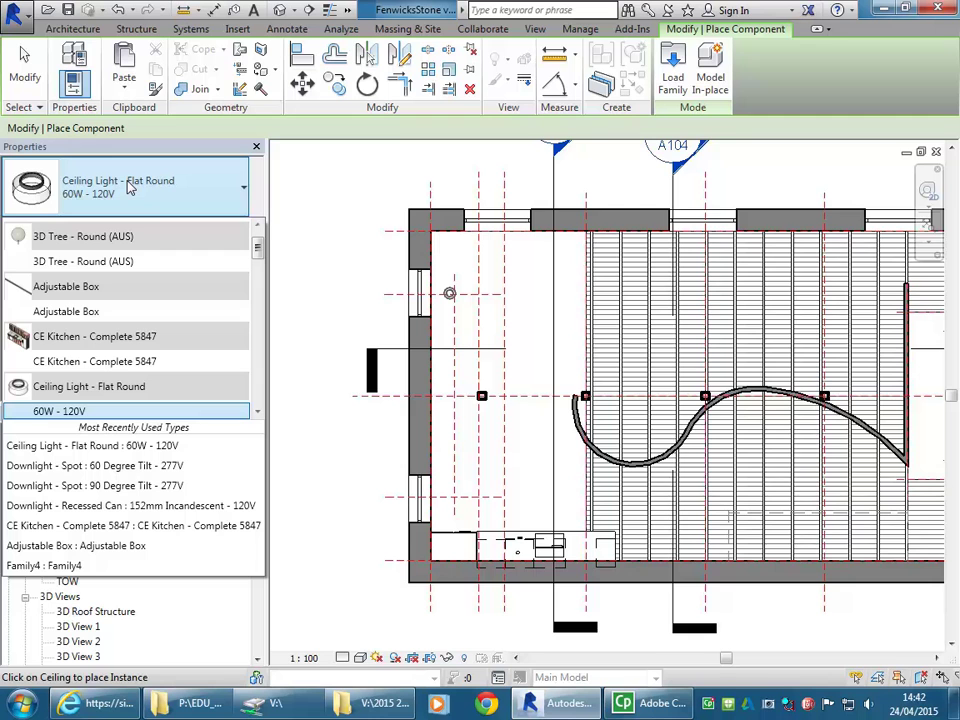
scroll(116, 255, down, 5)
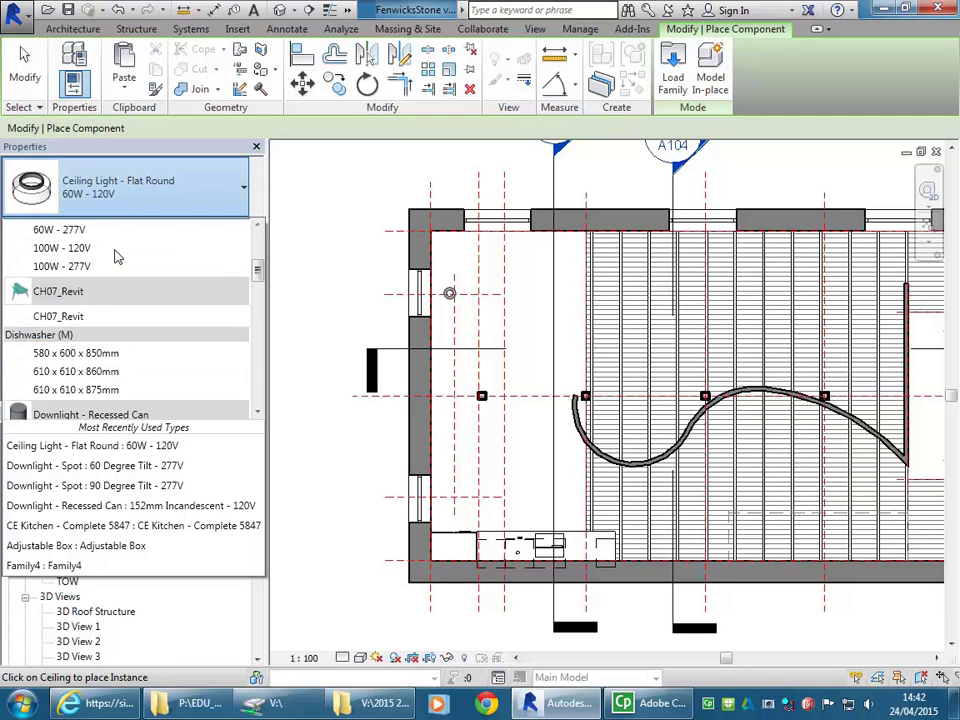
scroll(118, 253, down, 2)
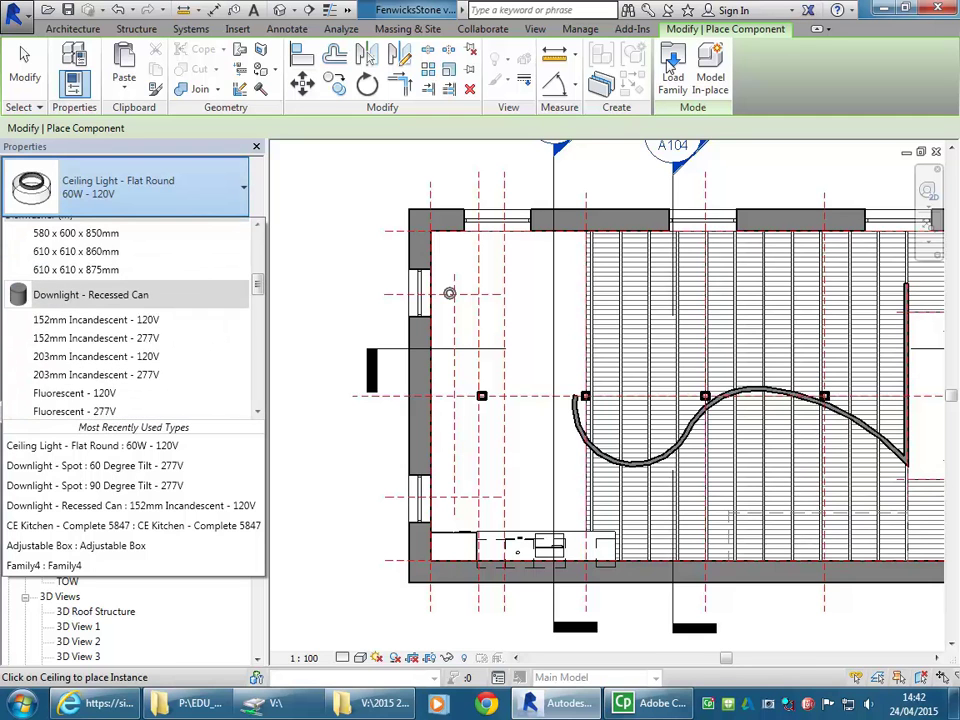
scroll(125, 290, down, 2)
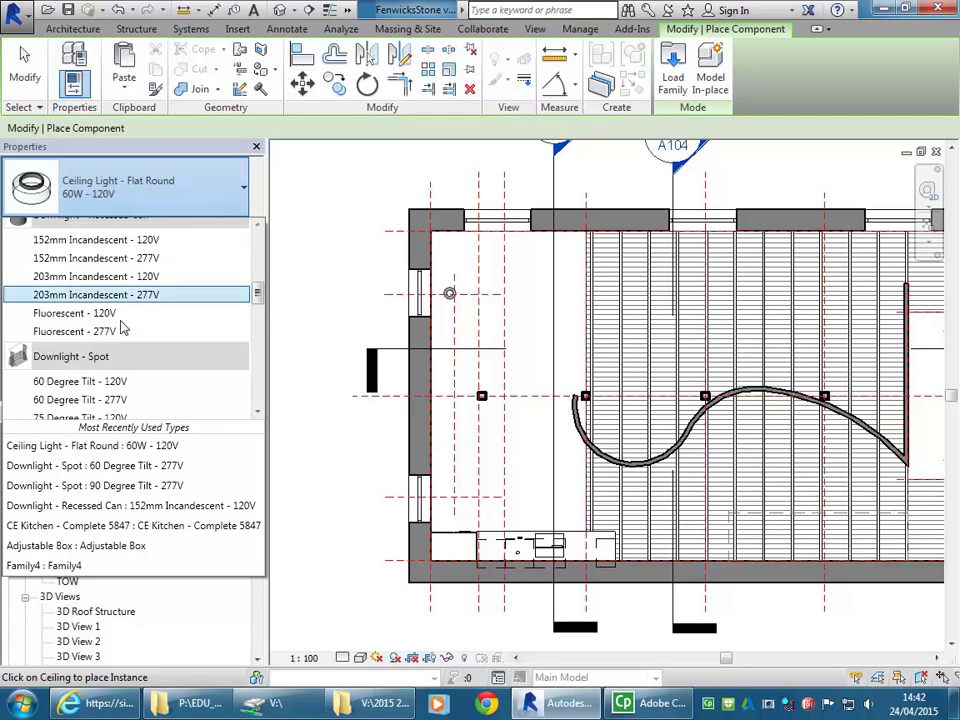
scroll(99, 318, up, 2)
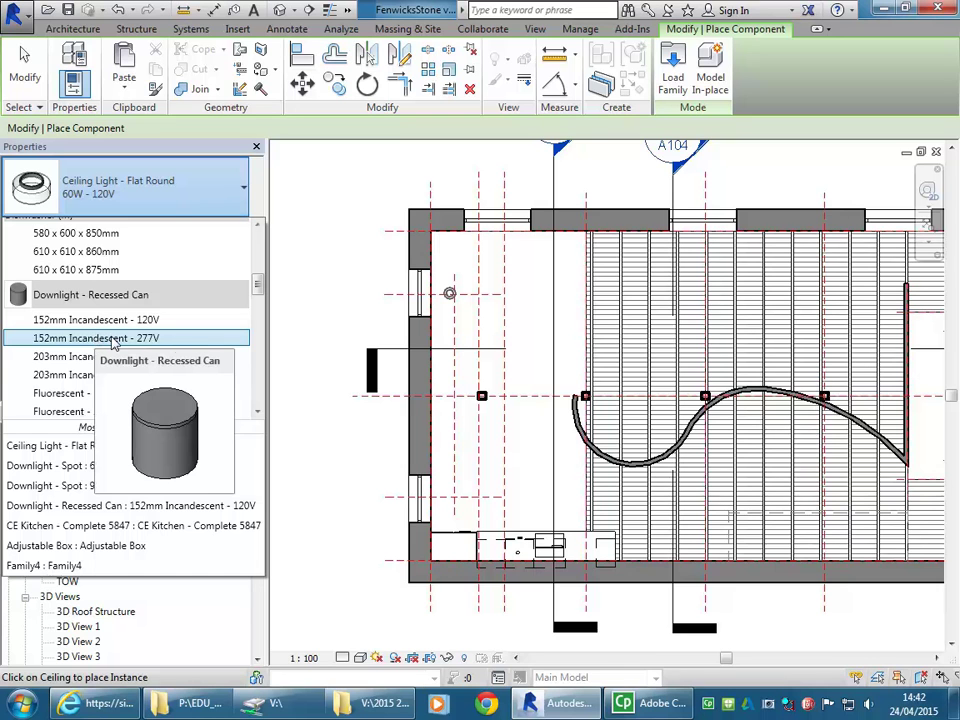
click(58, 342)
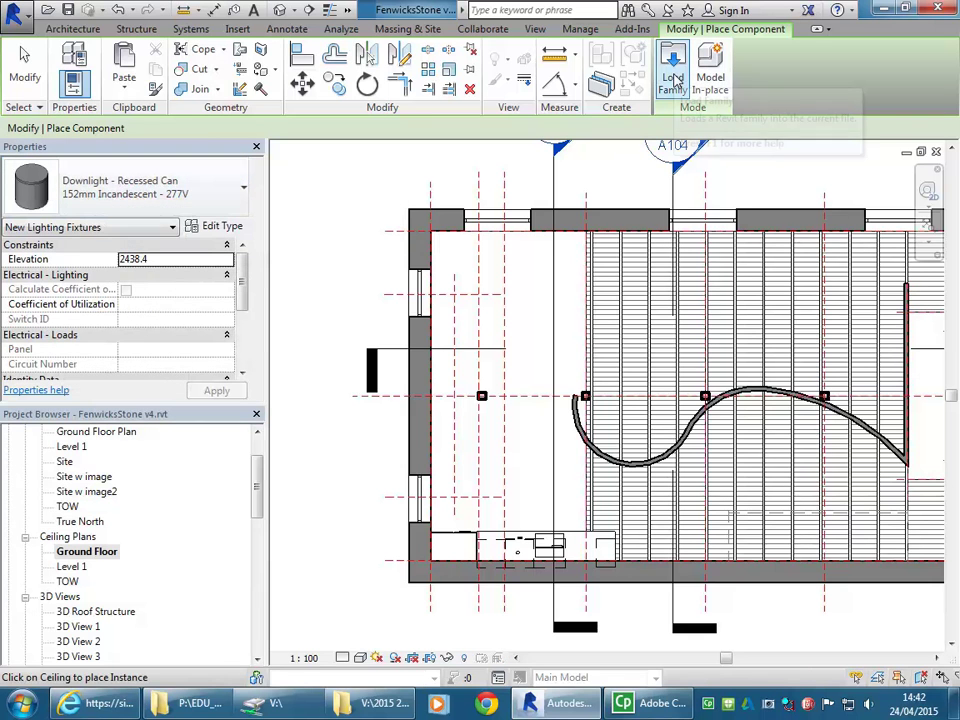
click(172, 193)
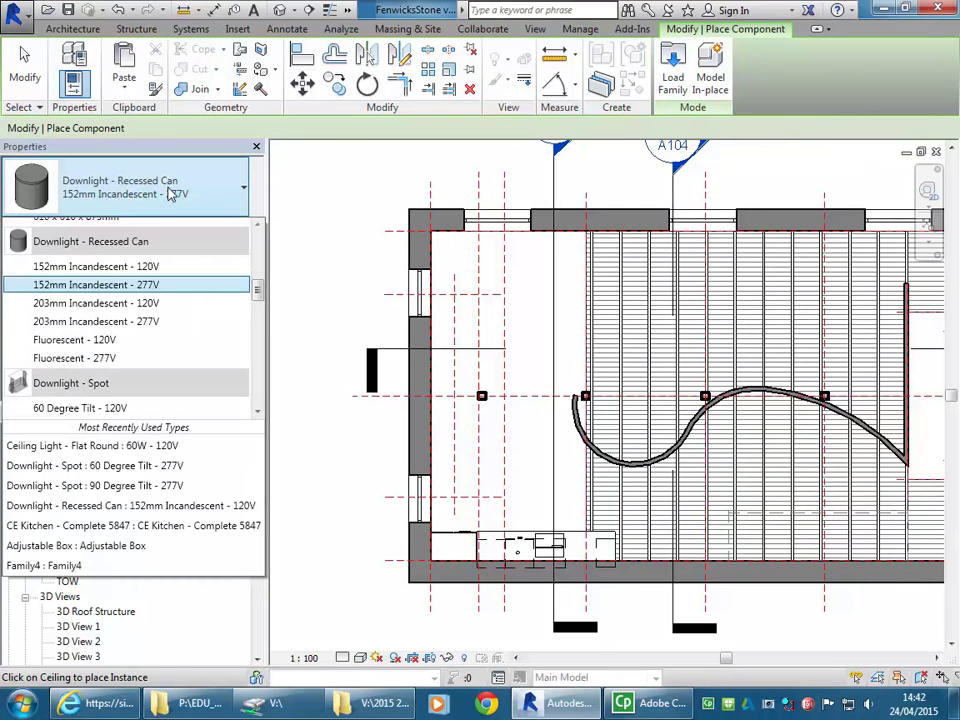
click(172, 193)
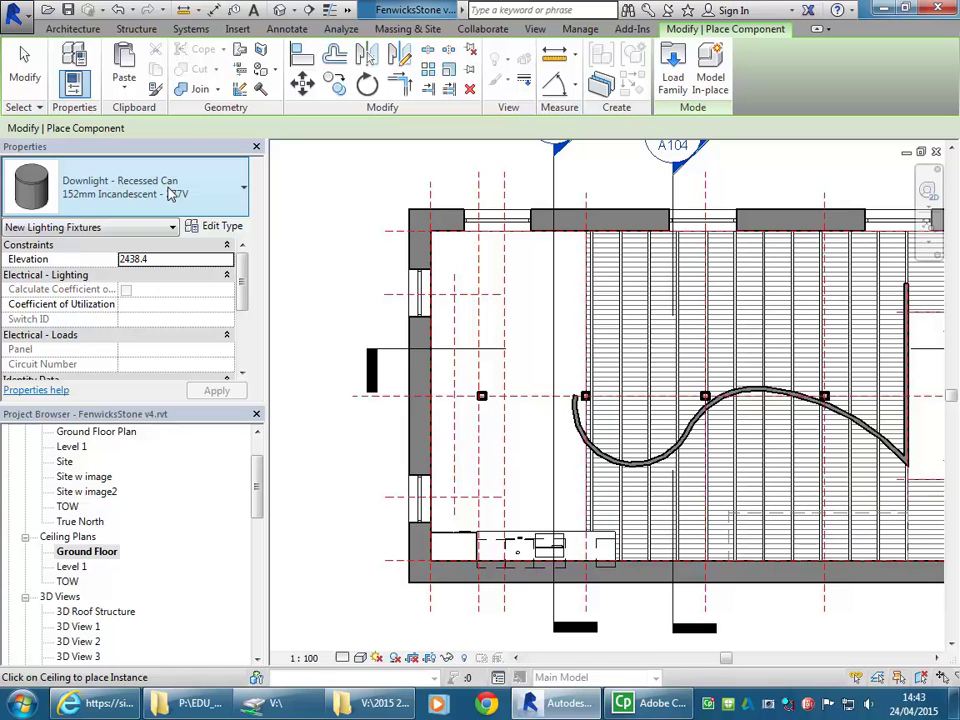
key(Escape)
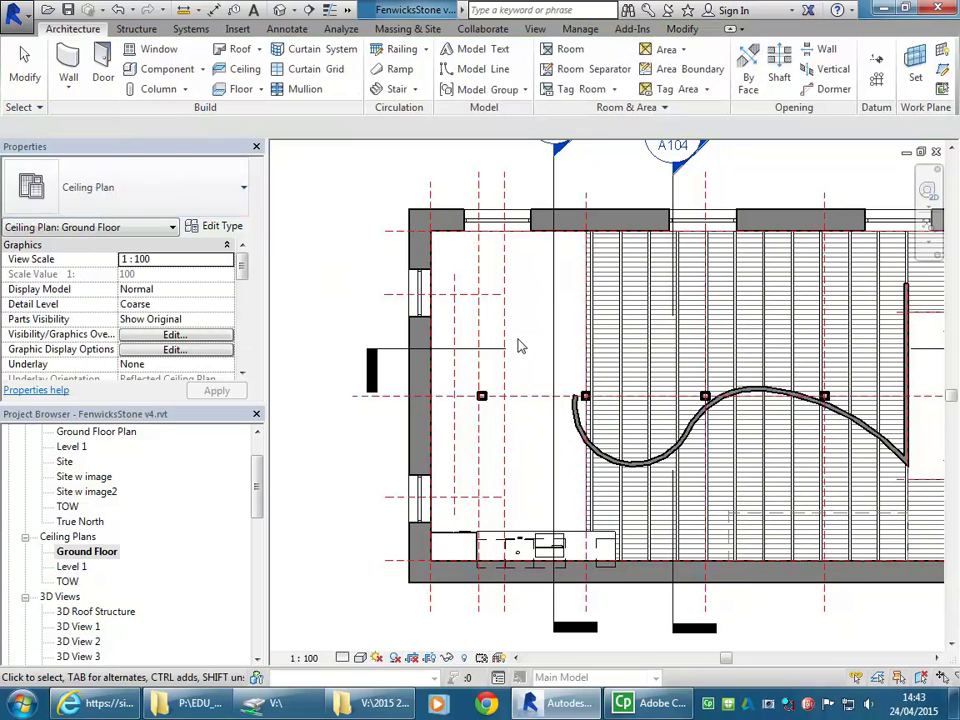
- Place three recessed can downlights in a row in the ceiling in front of the kitchen units, about 1200 mm from the wall behind them
click(160, 69)
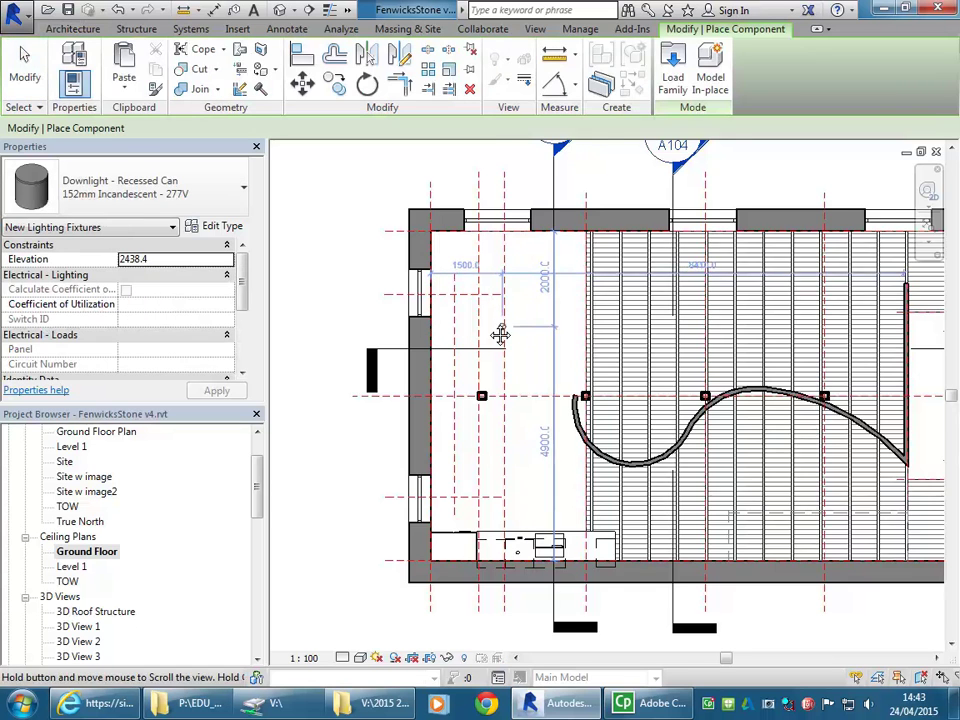
middle_drag(499, 332, 508, 311)
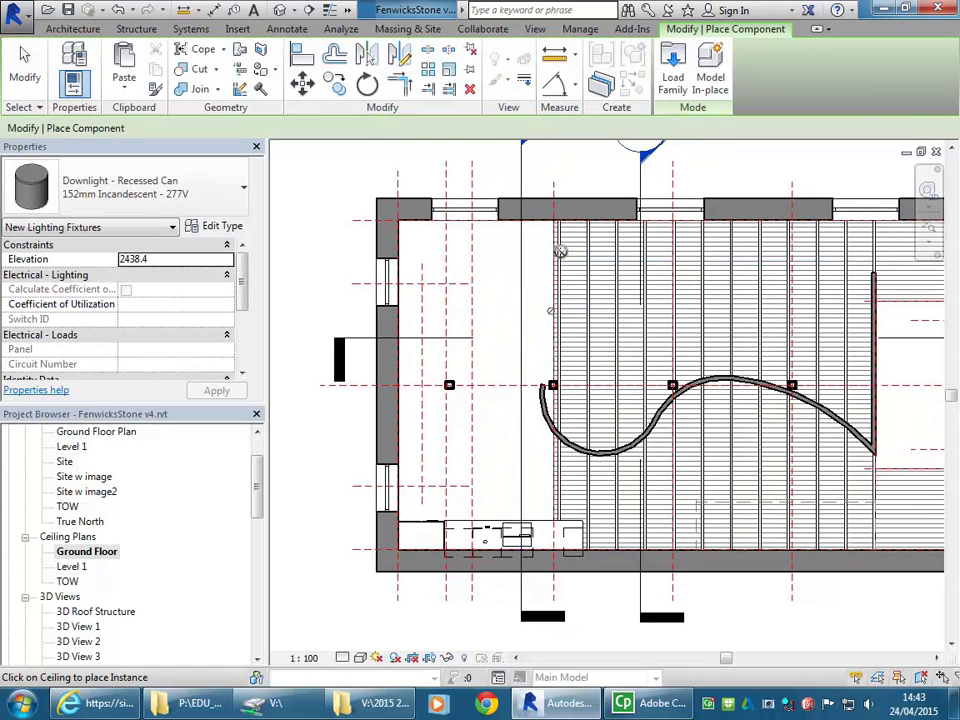
scroll(559, 306, up, 5)
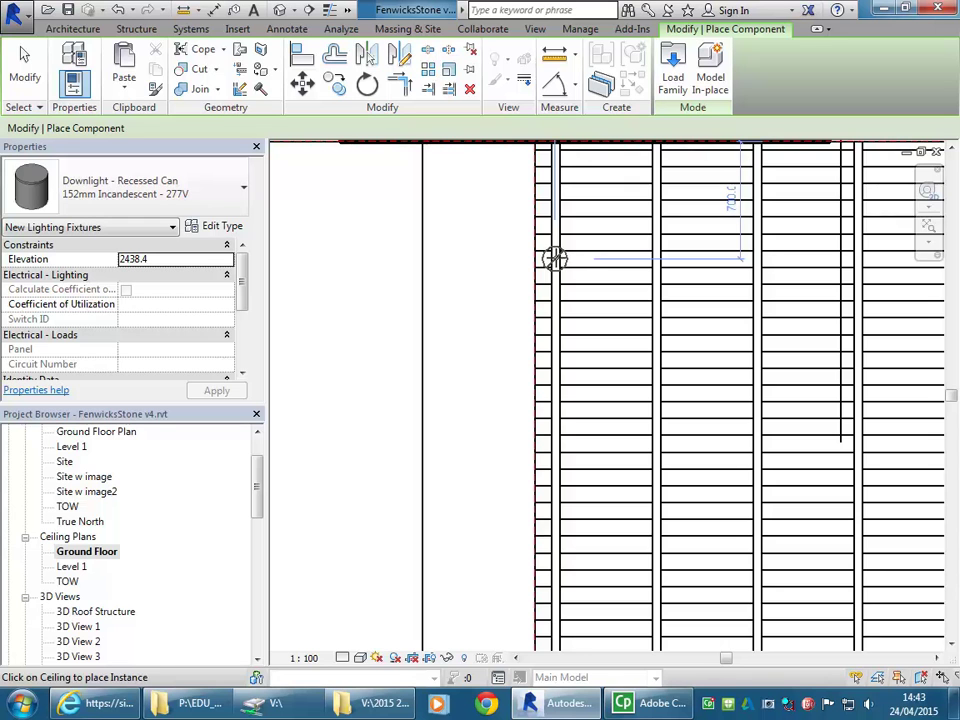
scroll(555, 259, down, 3)
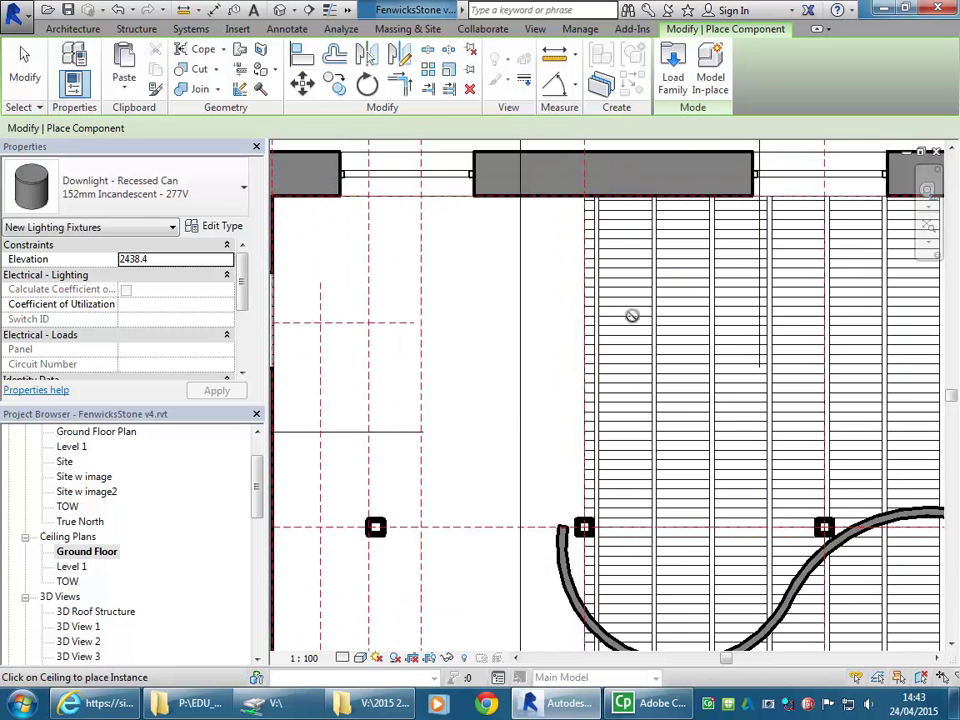
scroll(632, 316, up, 5)
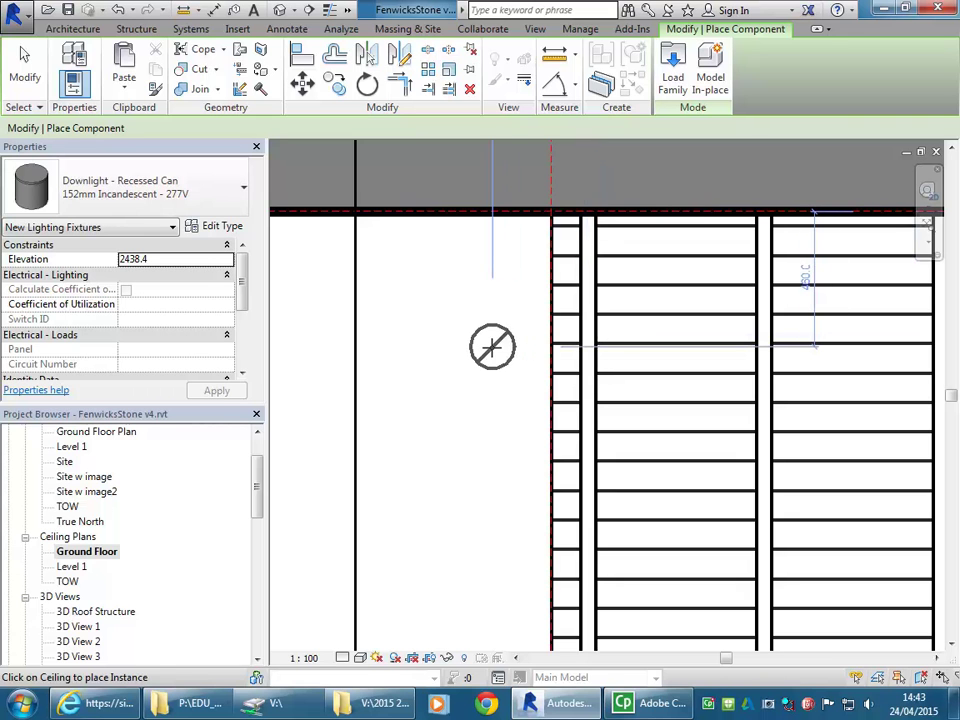
scroll(492, 347, down, 5)
middle_drag(497, 346, 559, 271)
scroll(553, 307, down, 1)
middle_drag(556, 315, 524, 343)
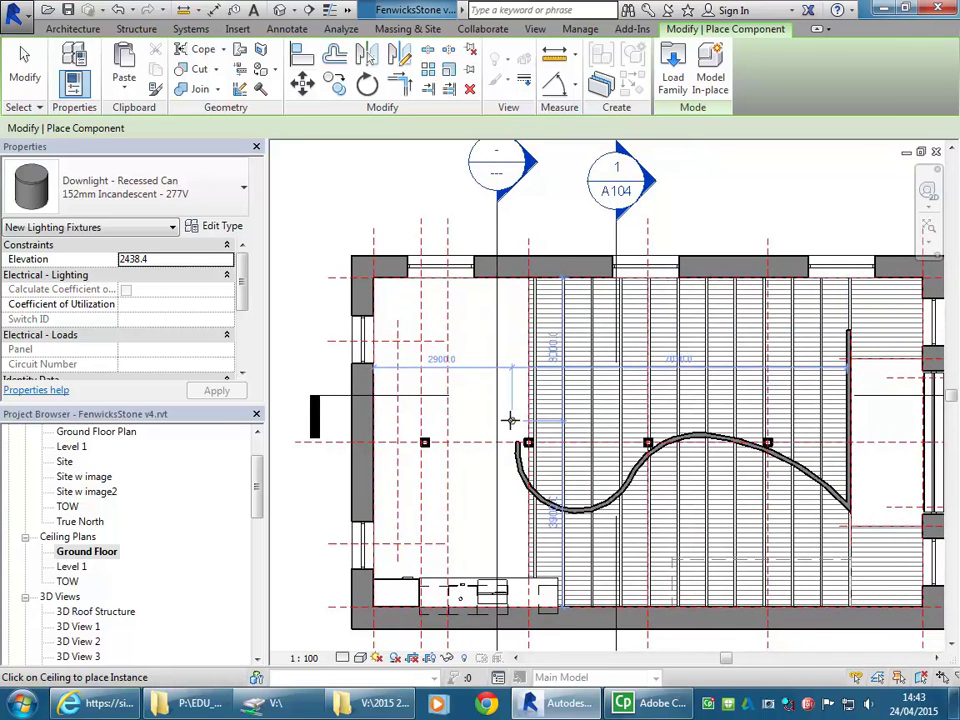
middle_drag(508, 534, 514, 521)
click(523, 517)
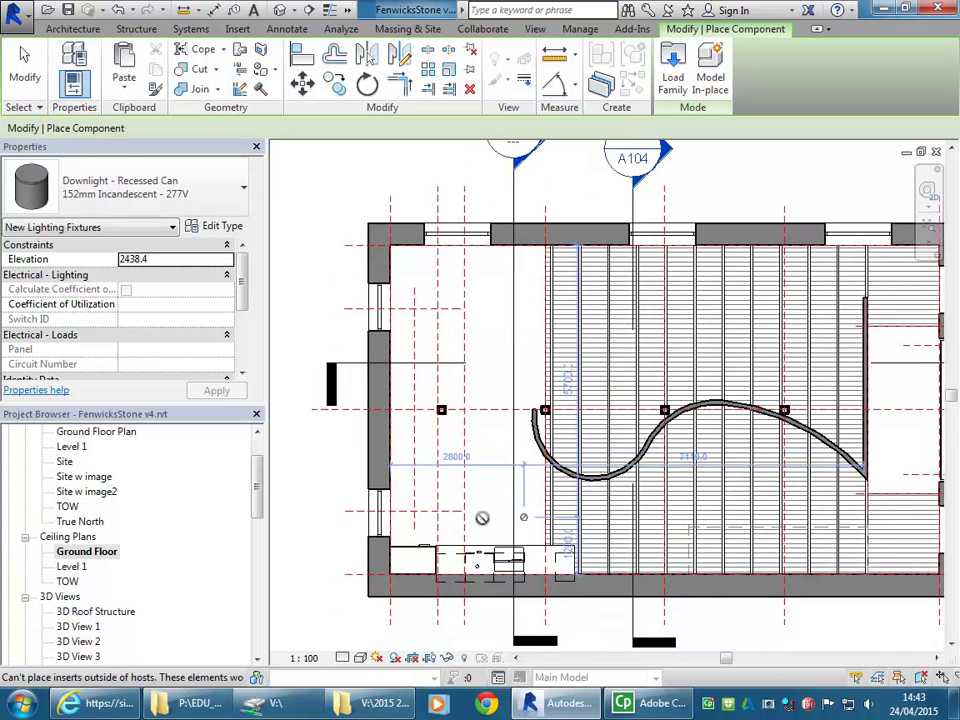
click(480, 517)
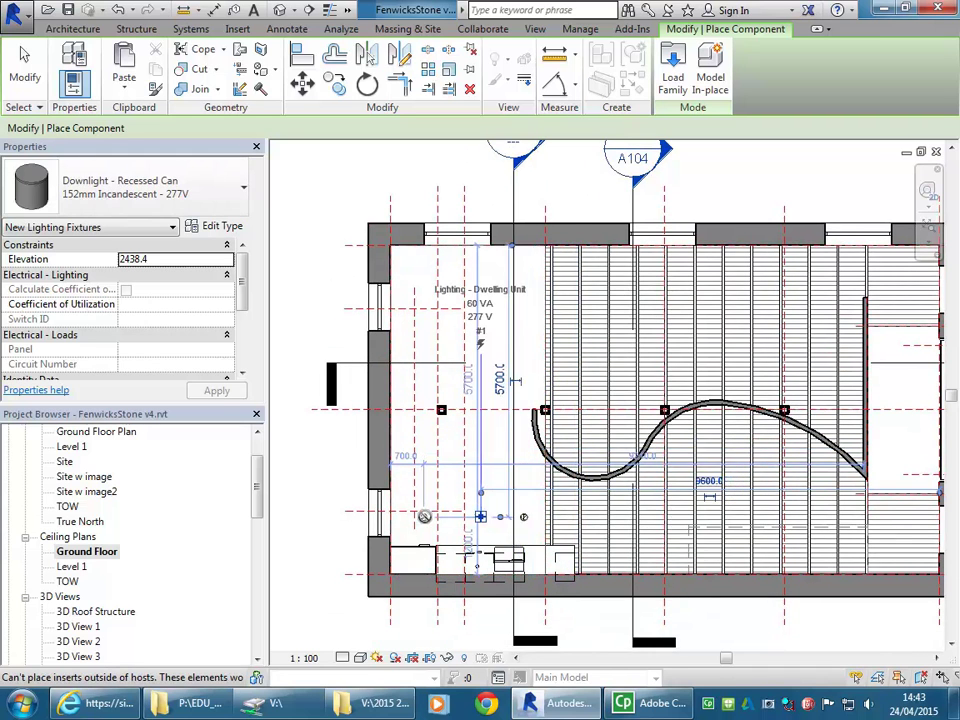
key(Escape)
key(Escape)
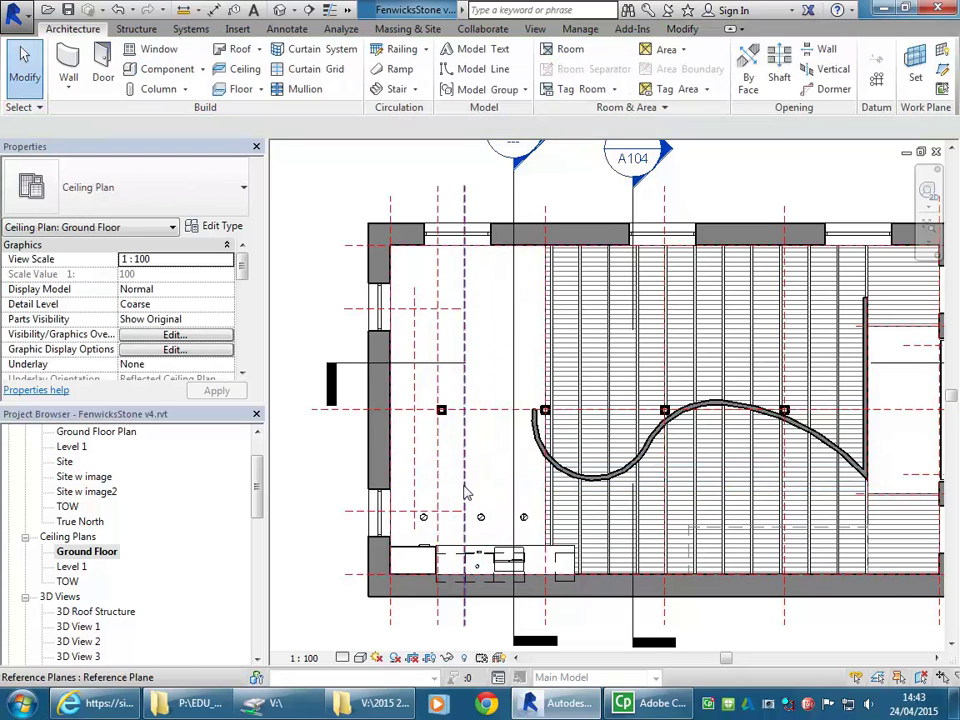
- Open the building section marked 1/A103 and examine how the downlights sit in the kitchen ceiling
scroll(500, 521, down, 2)
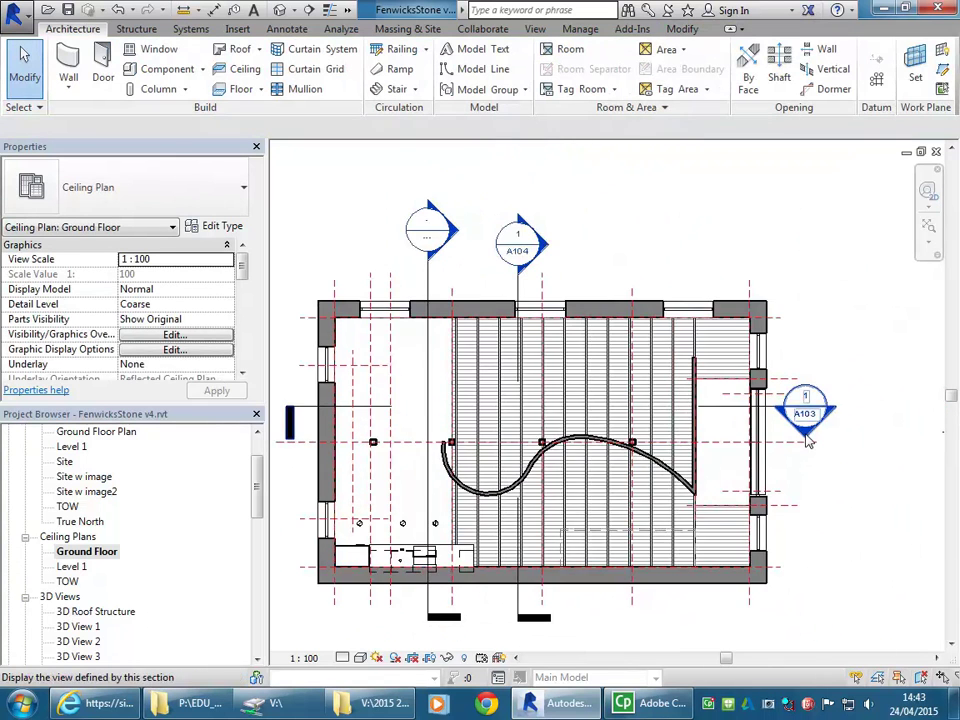
double_click(808, 441)
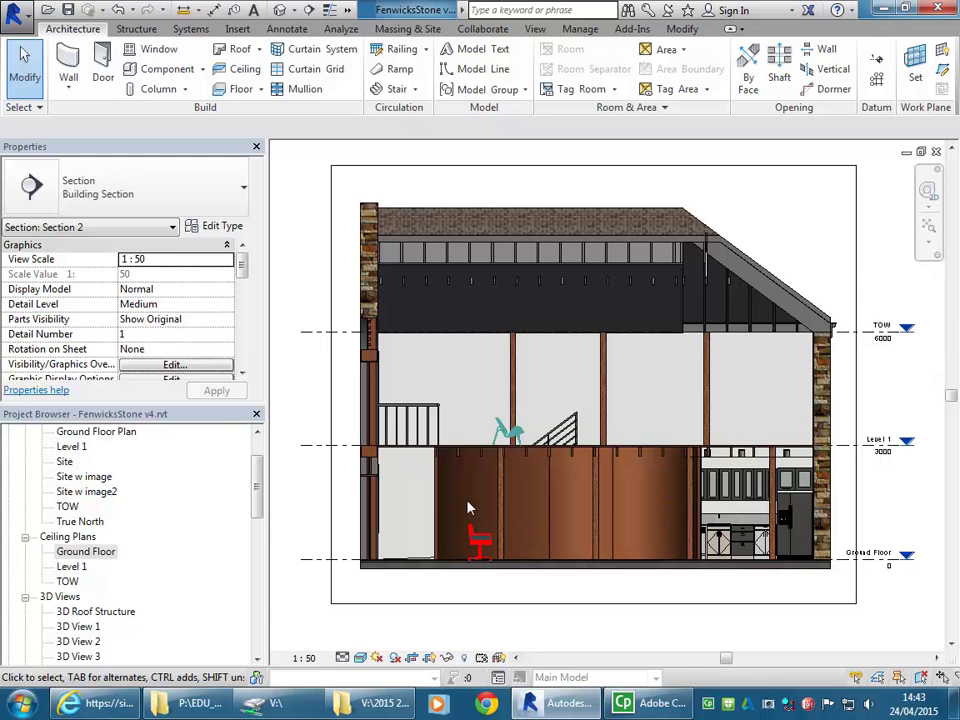
scroll(707, 441, up, 5)
scroll(707, 441, up, 6)
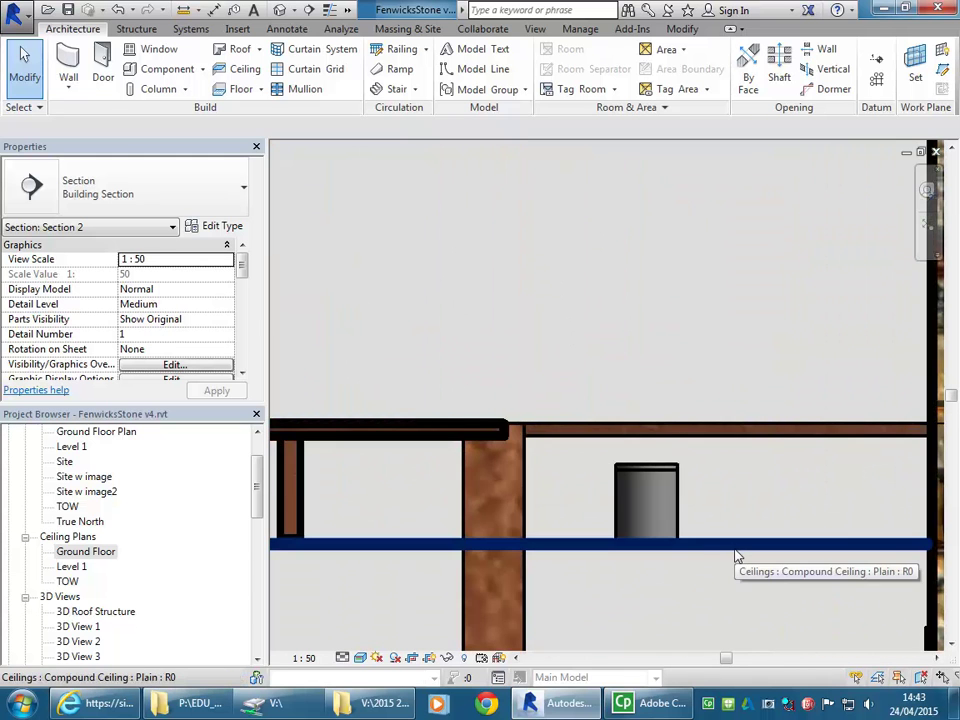
- Examine the kitchen ceiling and recessed downlight in the section in relation to the Level 1 line
middle_drag(744, 495, 617, 482)
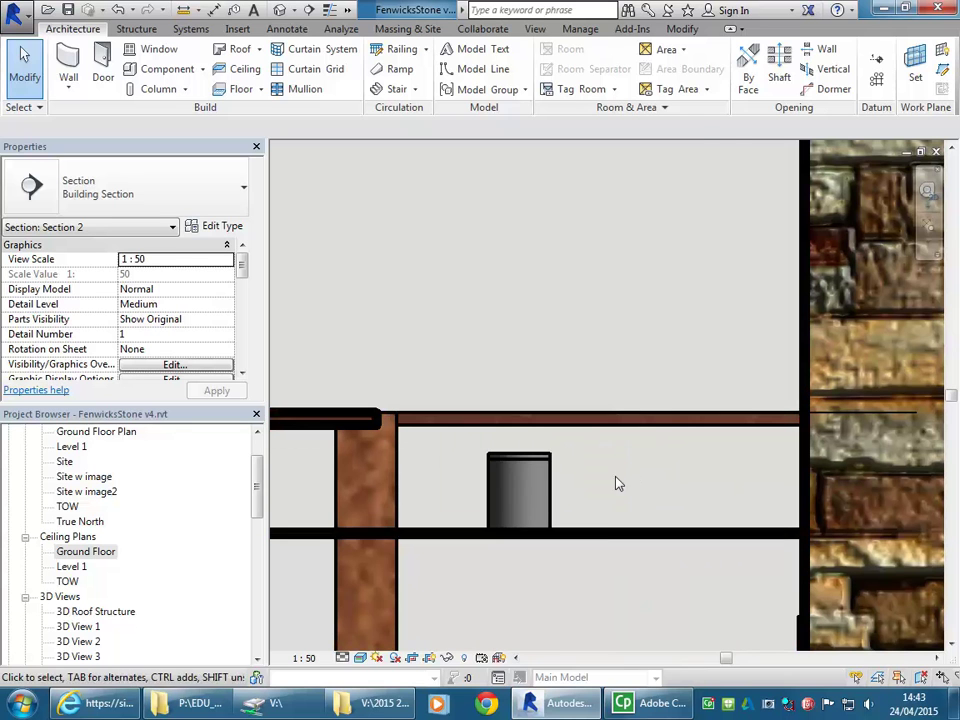
click(614, 541)
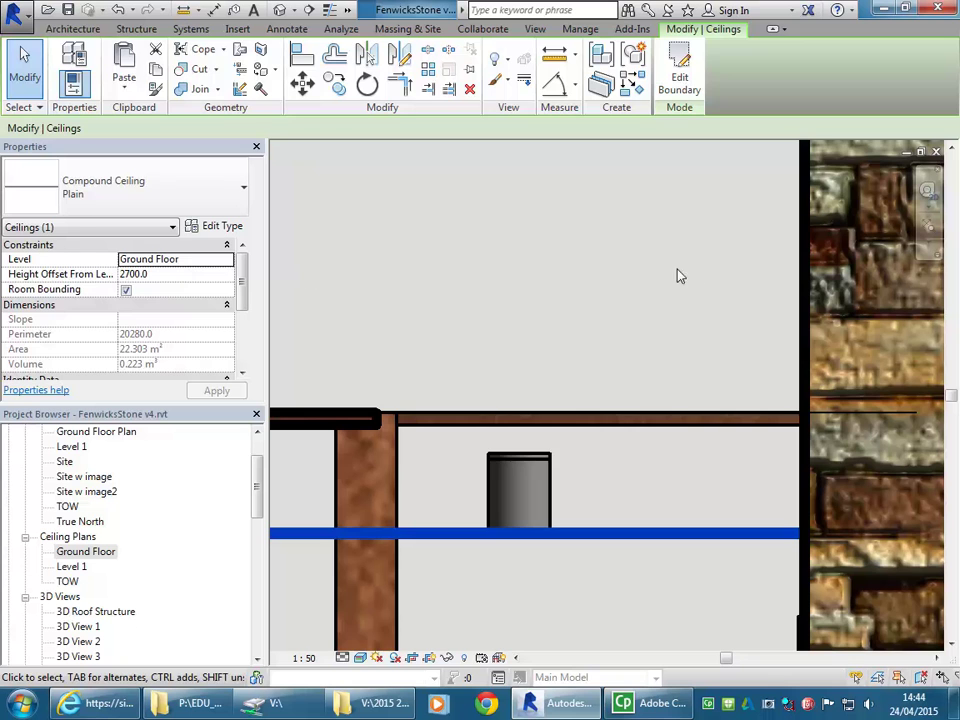
click(462, 267)
scroll(462, 267, down, 8)
middle_drag(462, 267, 538, 289)
scroll(538, 289, up, 1)
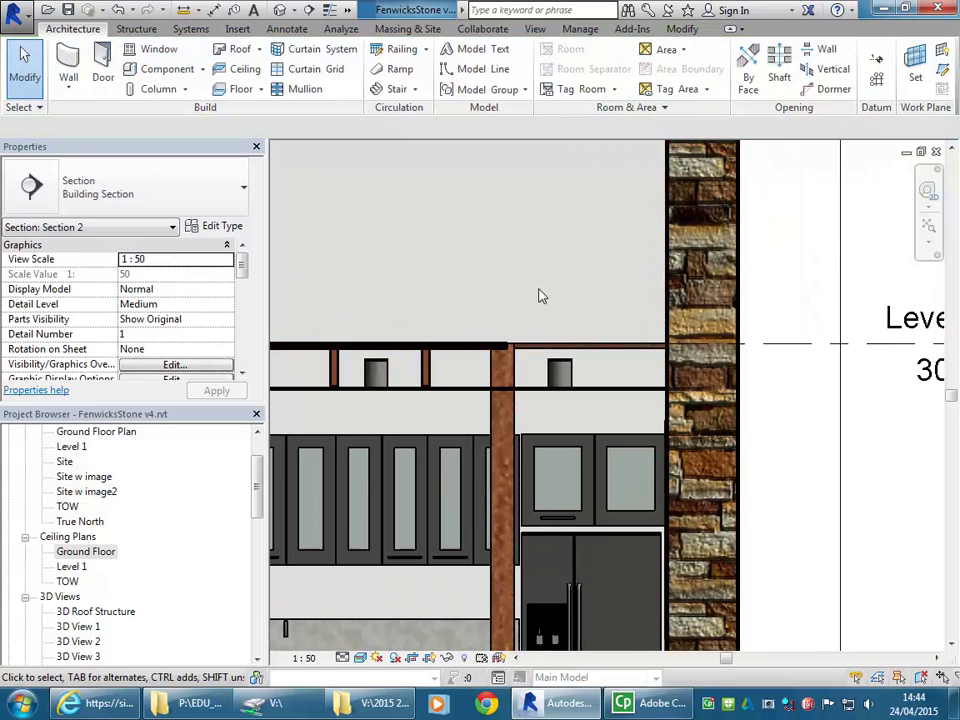
middle_drag(650, 294, 456, 306)
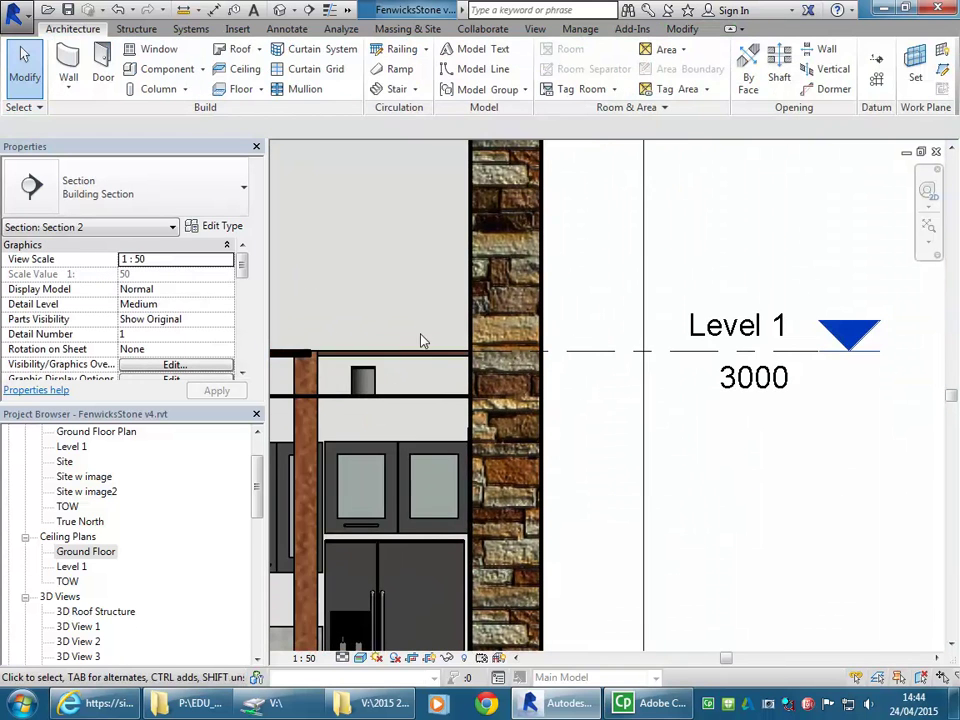
- Check the kitchen ceiling's height offset, the available ceiling types and the Plain type's properties
click(419, 408)
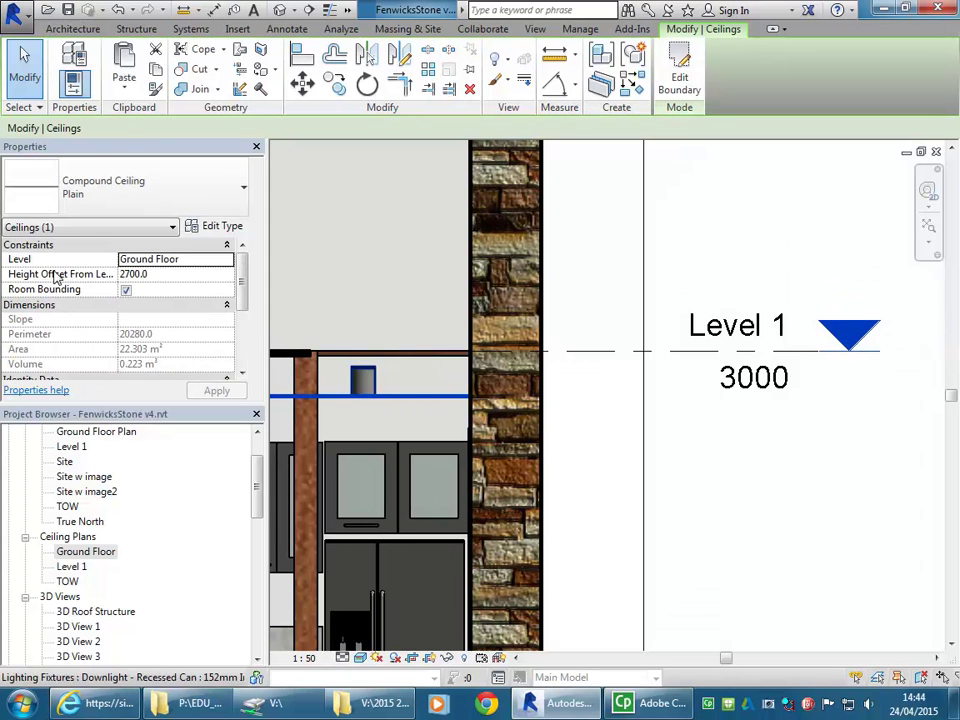
click(181, 275)
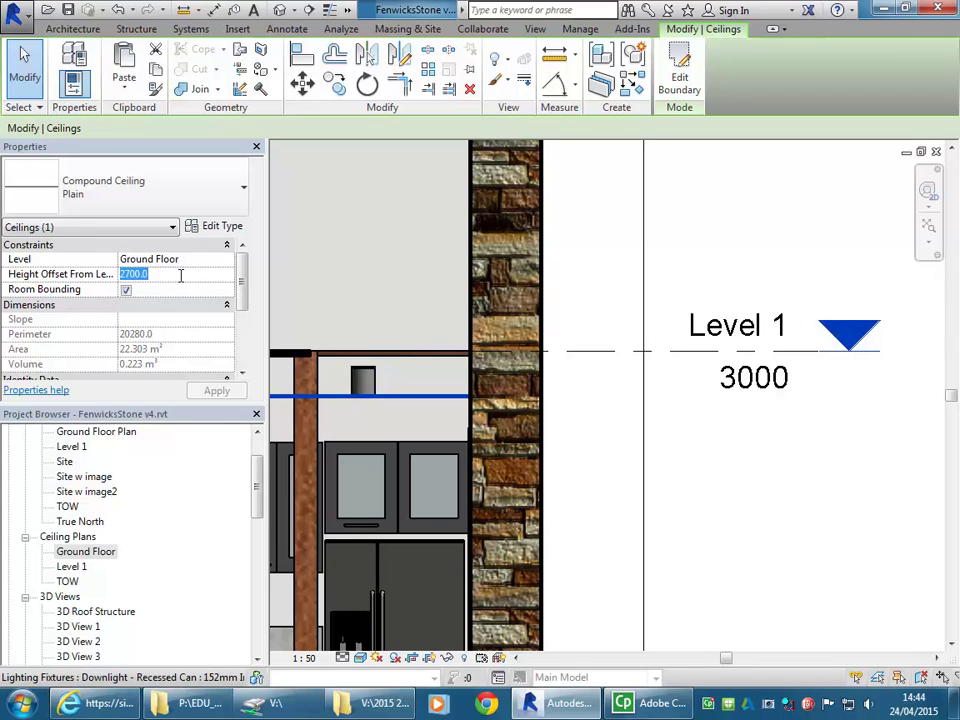
click(181, 193)
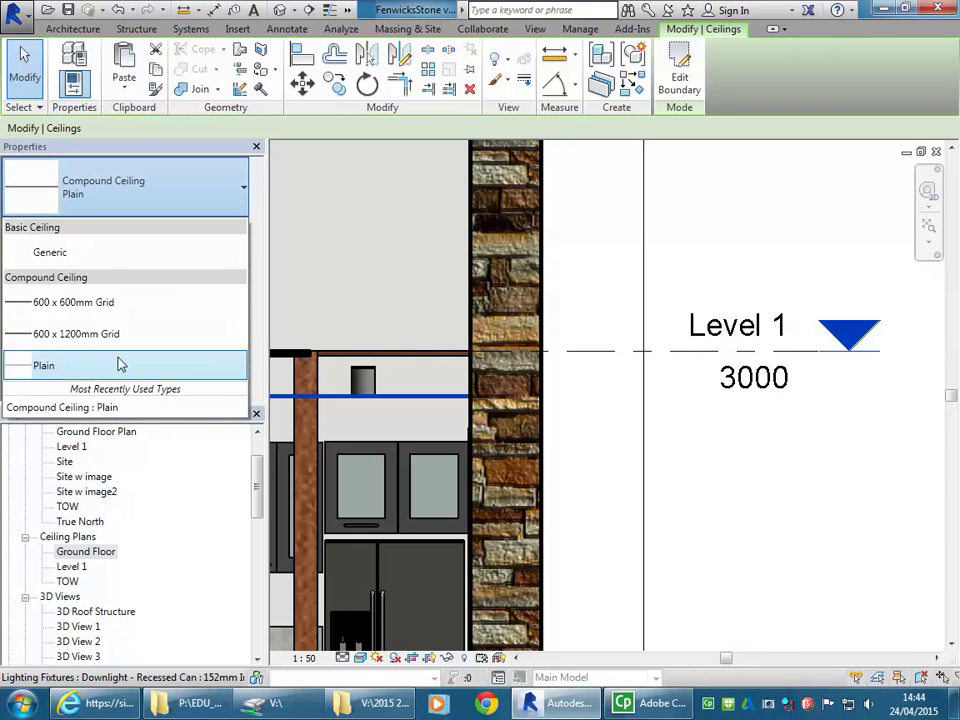
click(113, 196)
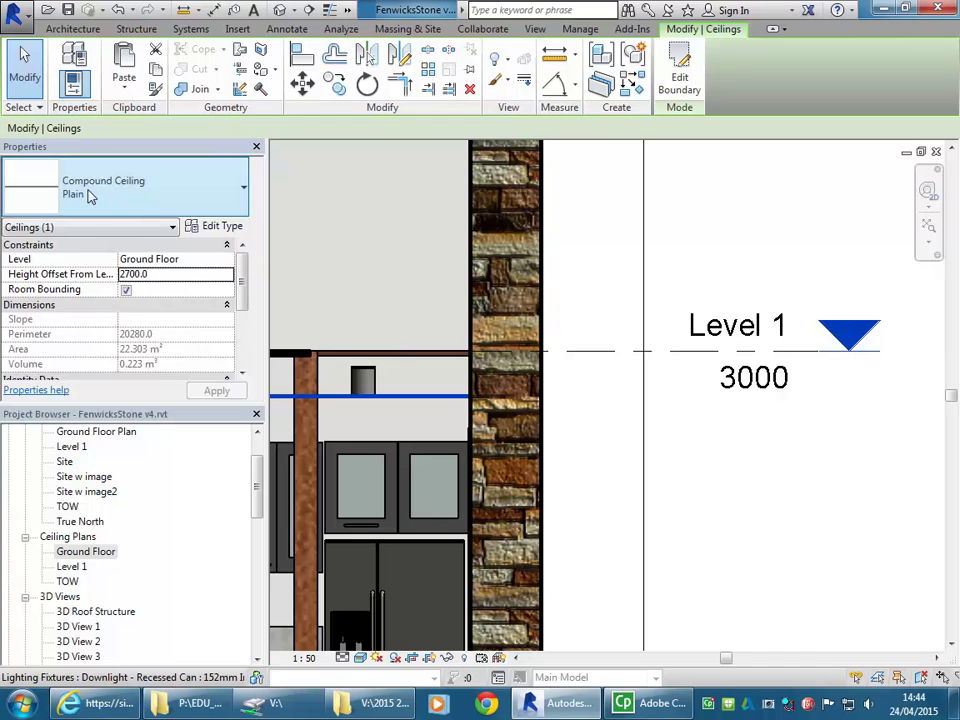
click(140, 197)
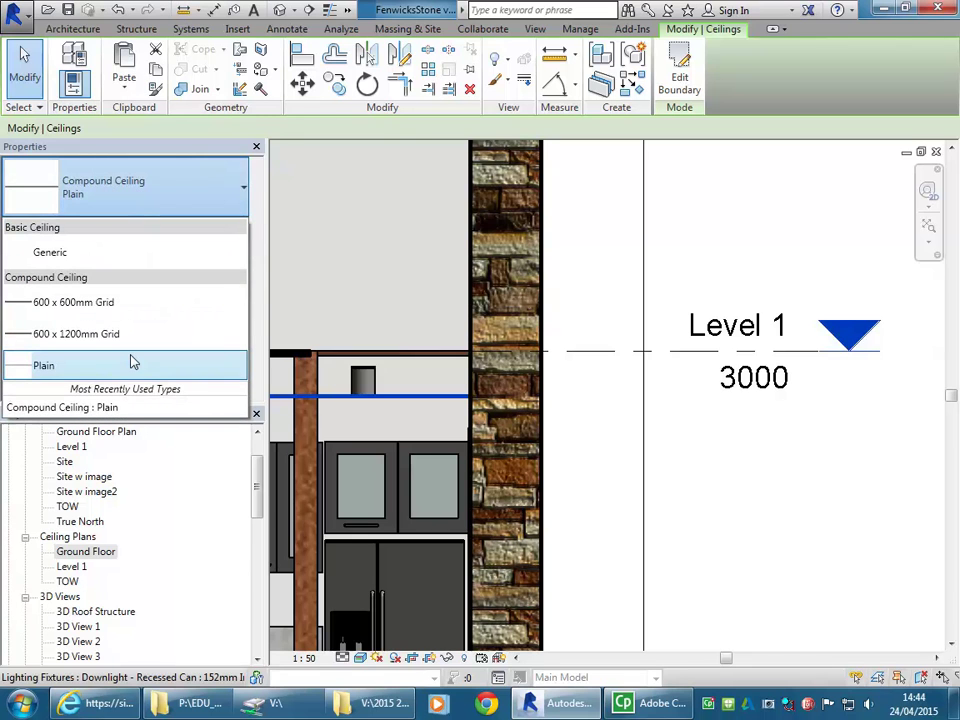
click(146, 193)
click(216, 227)
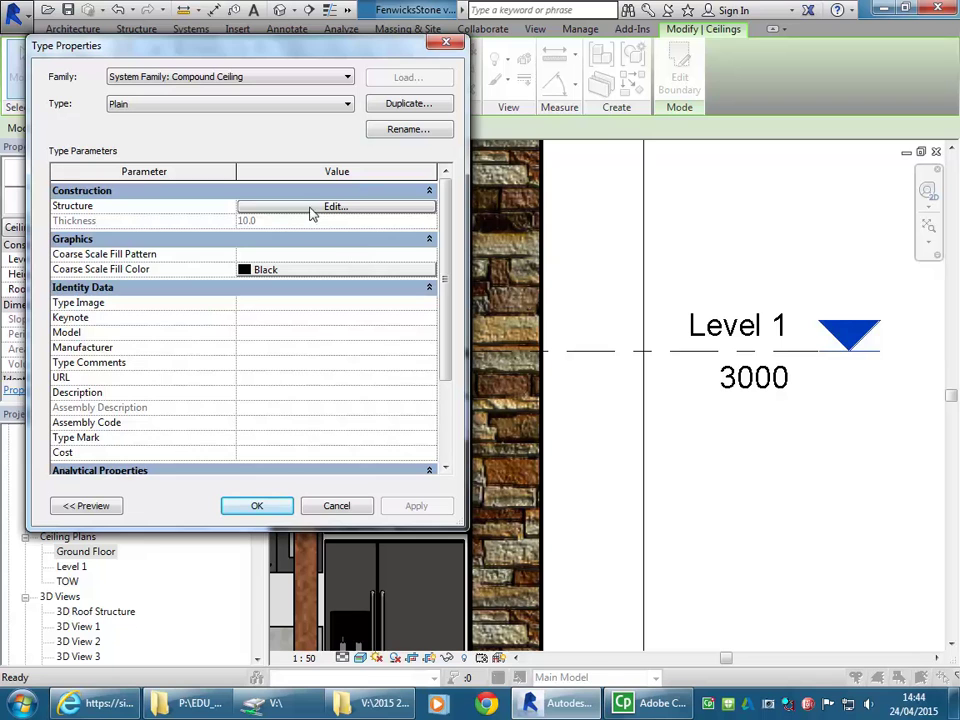
click(337, 507)
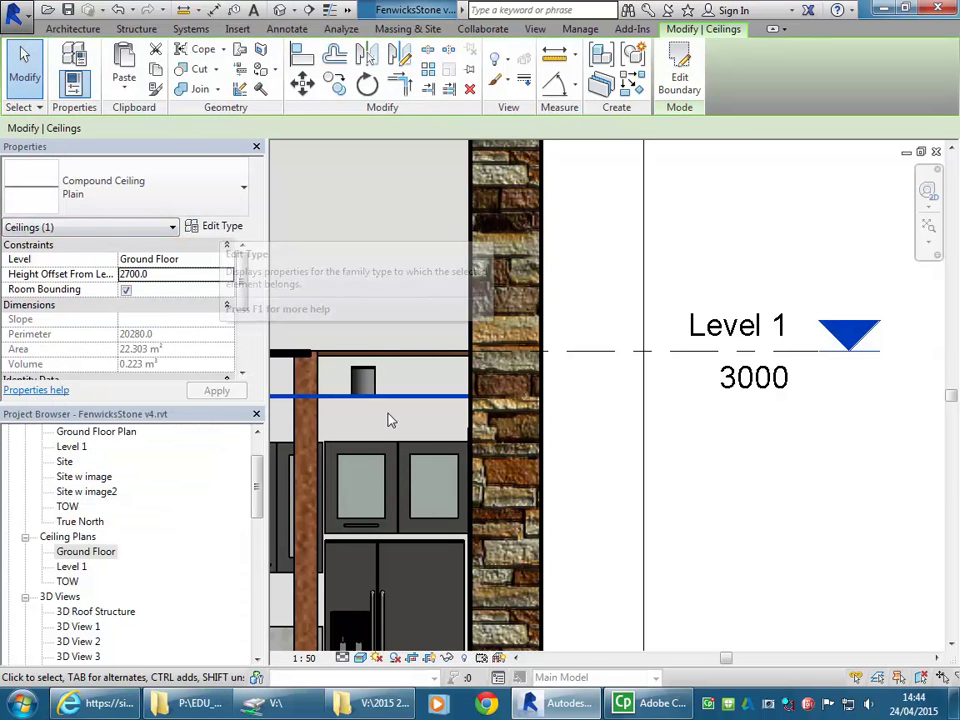
- Duplicate the kitchen ceiling's Plain type under the name Original Ceiling
click(216, 226)
click(416, 106)
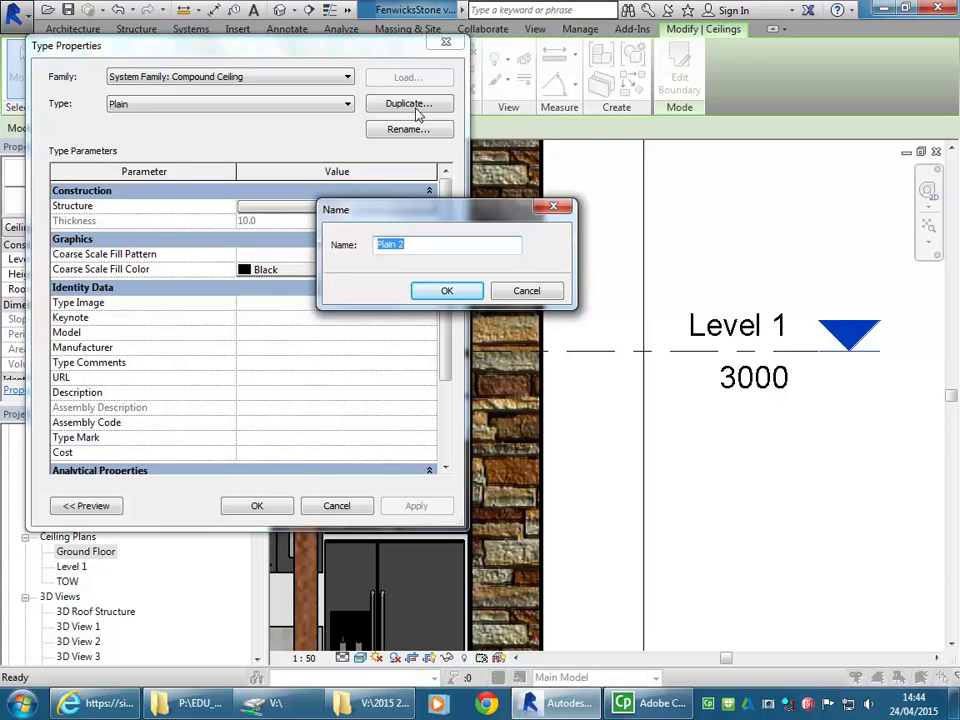
key(BackSpace)
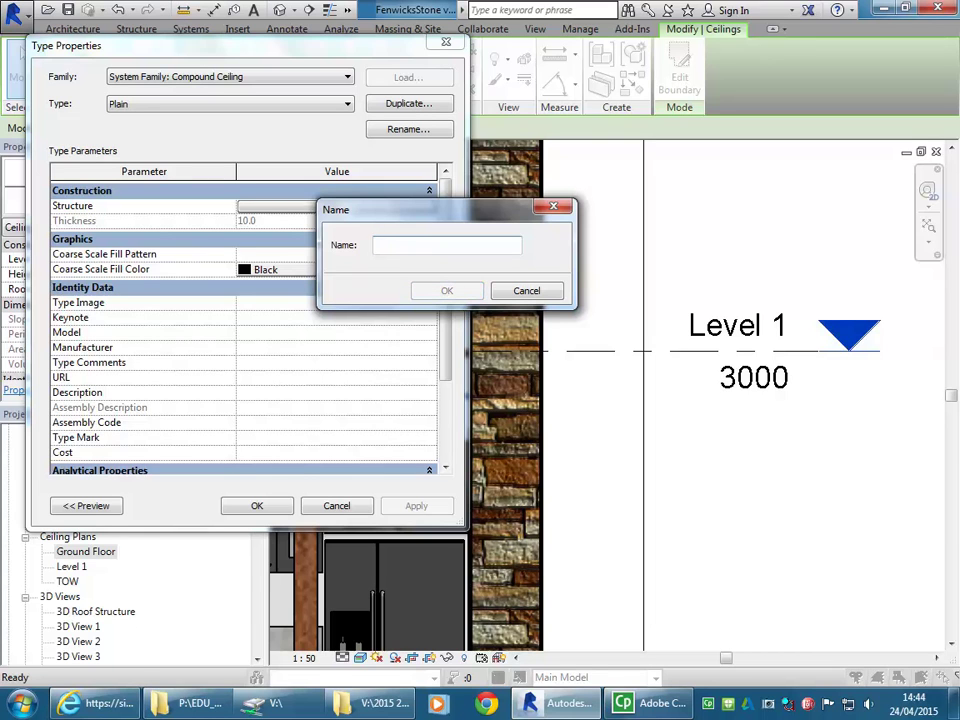
text(Original )
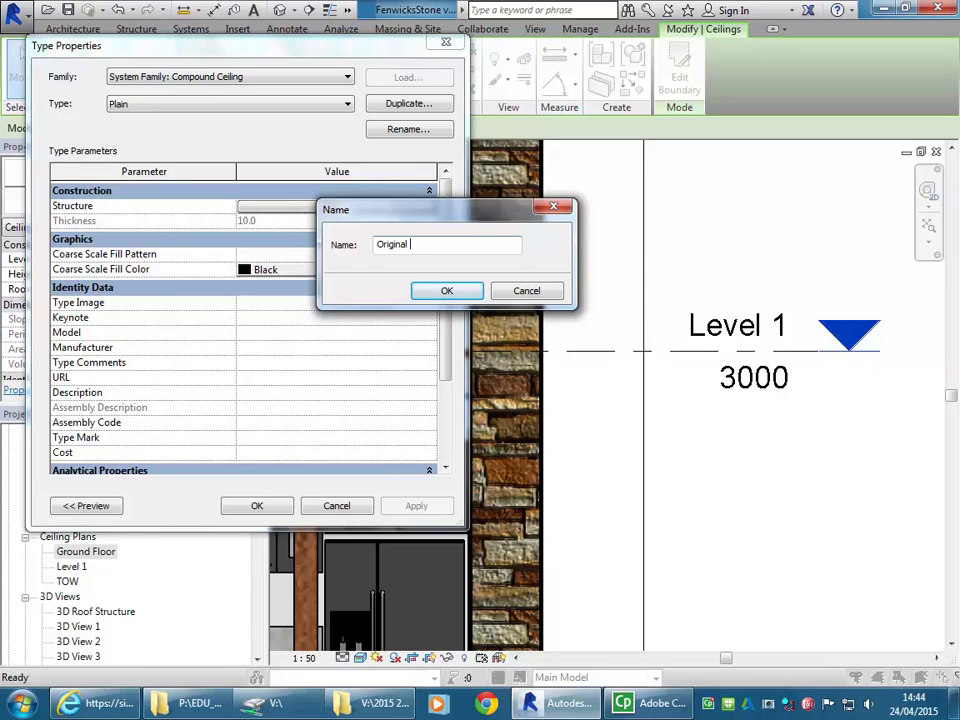
text(Ceiling)
click(452, 292)
- Insert a 57 mm structure layer above the gypsum wall board in the Original Ceiling assembly
click(333, 207)
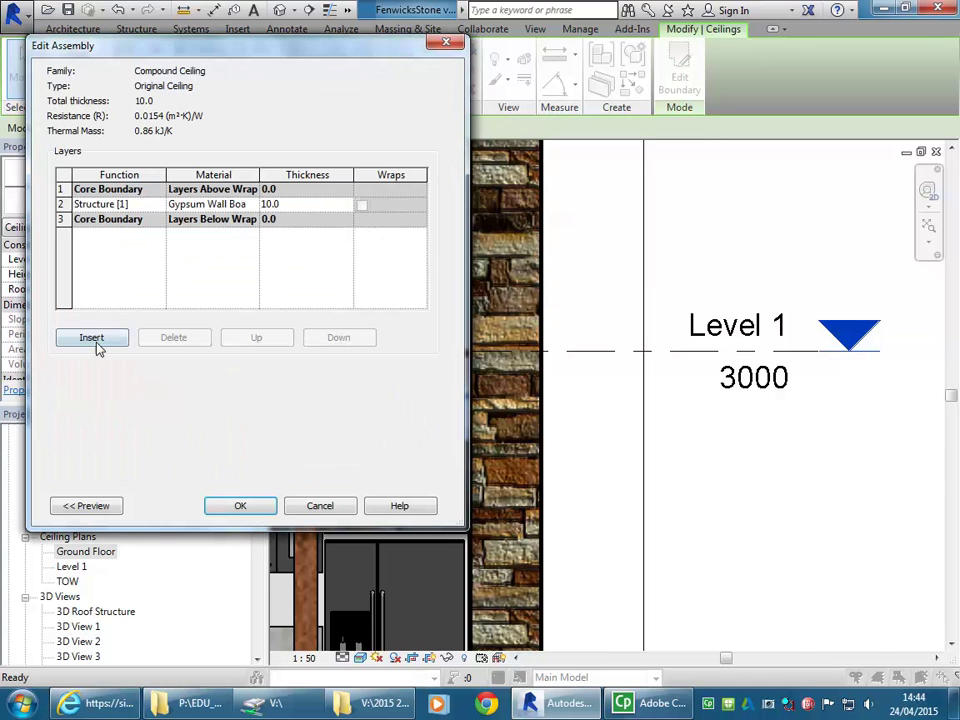
click(94, 340)
click(266, 347)
click(266, 347)
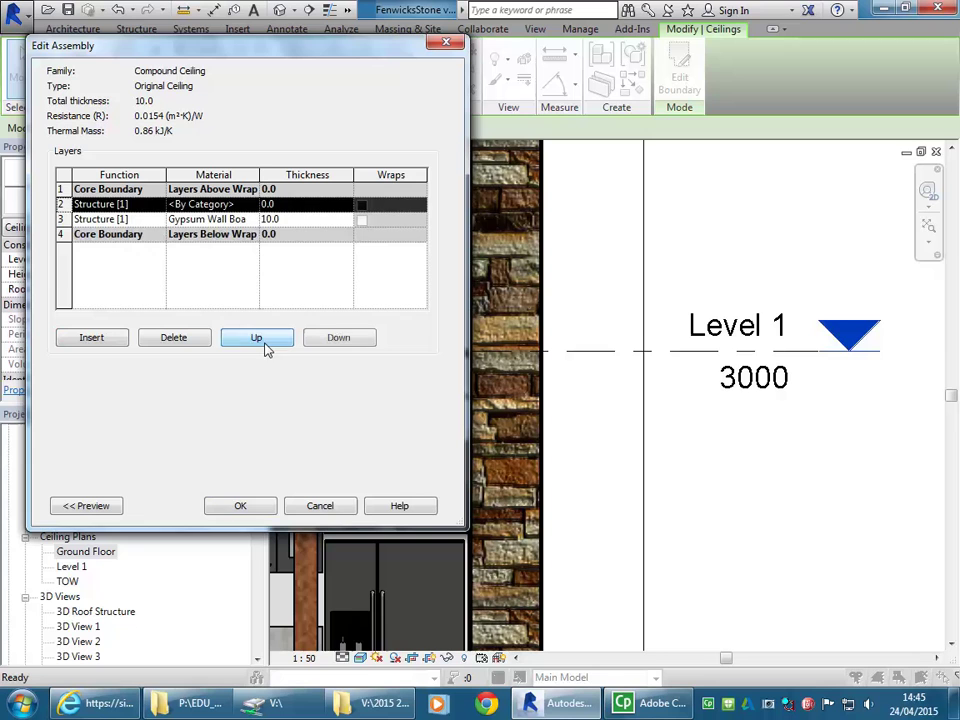
click(245, 204)
key(Tab)
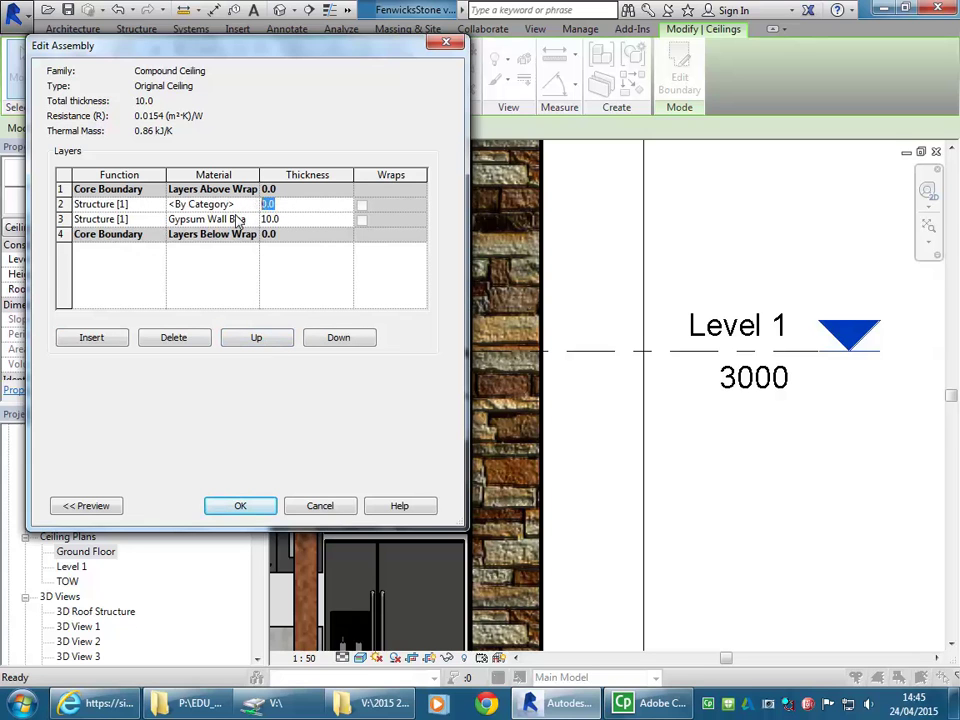
text(57)
click(296, 220)
click(300, 205)
- Move the gypsum wall board layer below the core boundary, set its function to Finish 2 [5] and accept the ceiling type
click(208, 219)
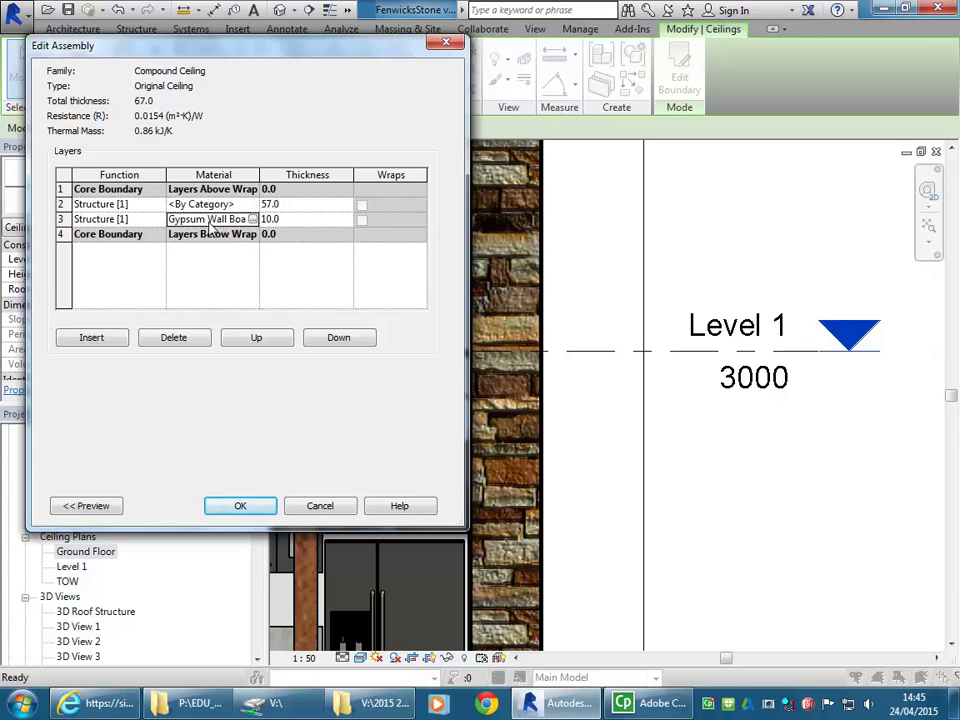
click(350, 341)
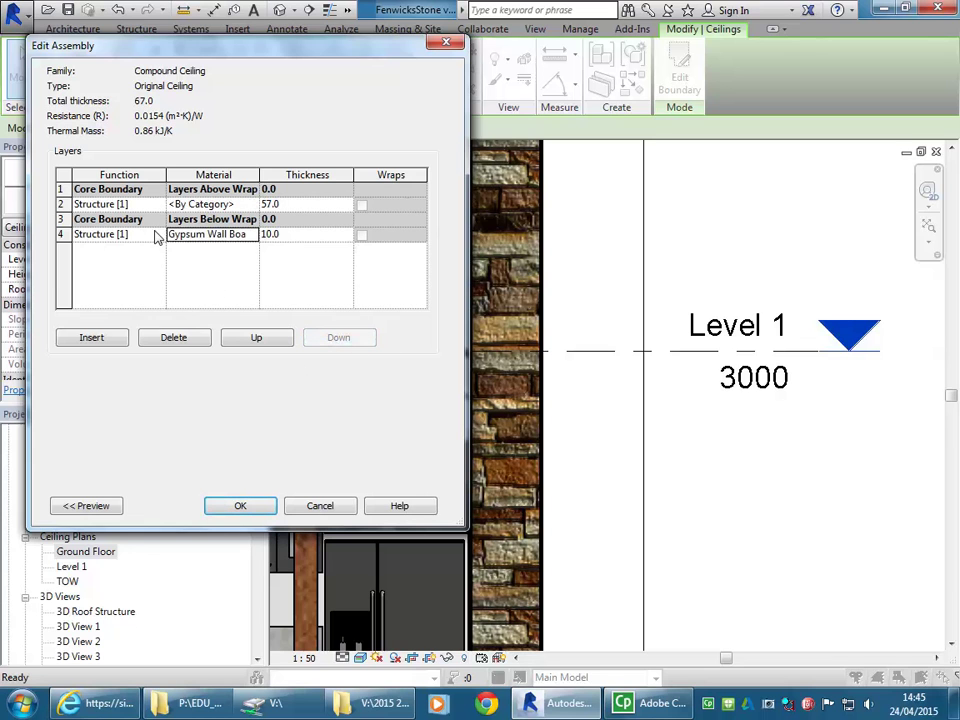
click(158, 238)
click(158, 238)
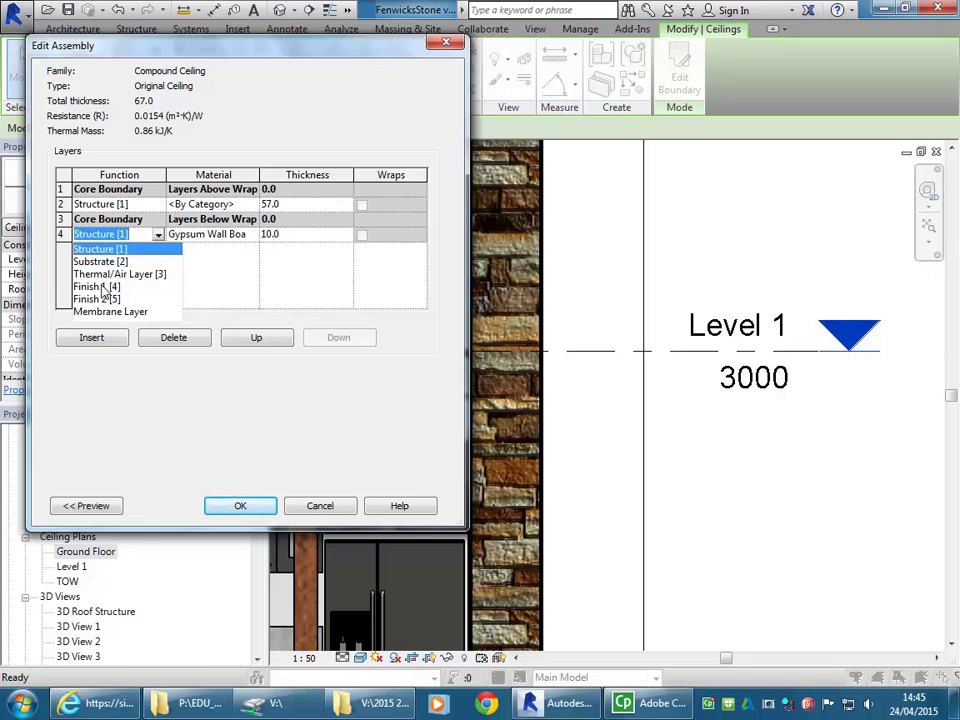
click(104, 288)
click(158, 234)
click(125, 312)
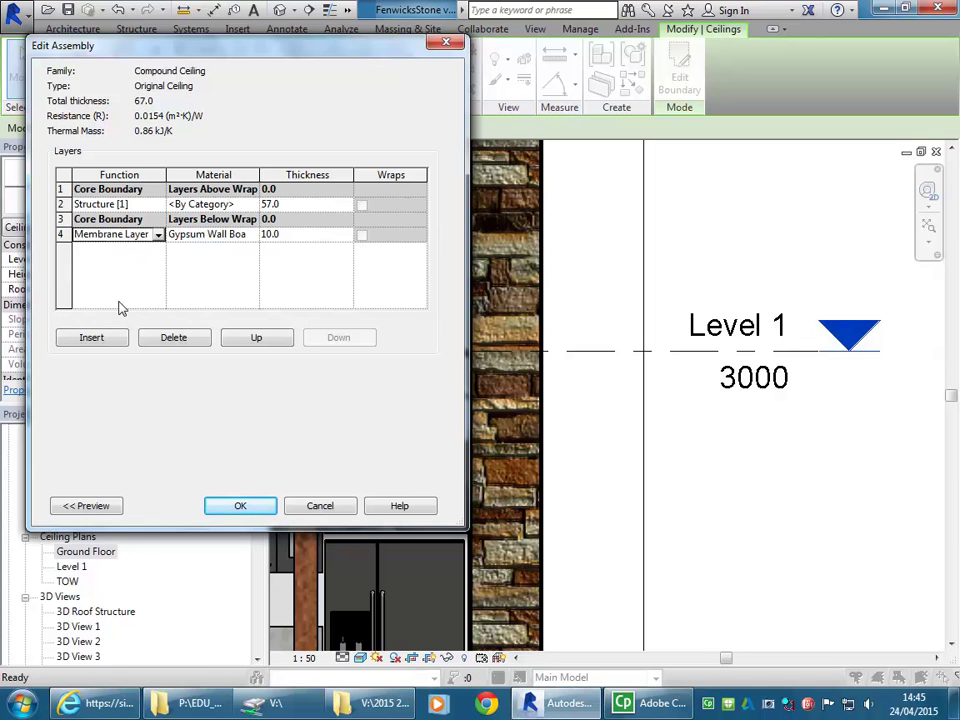
click(158, 234)
click(105, 296)
click(226, 234)
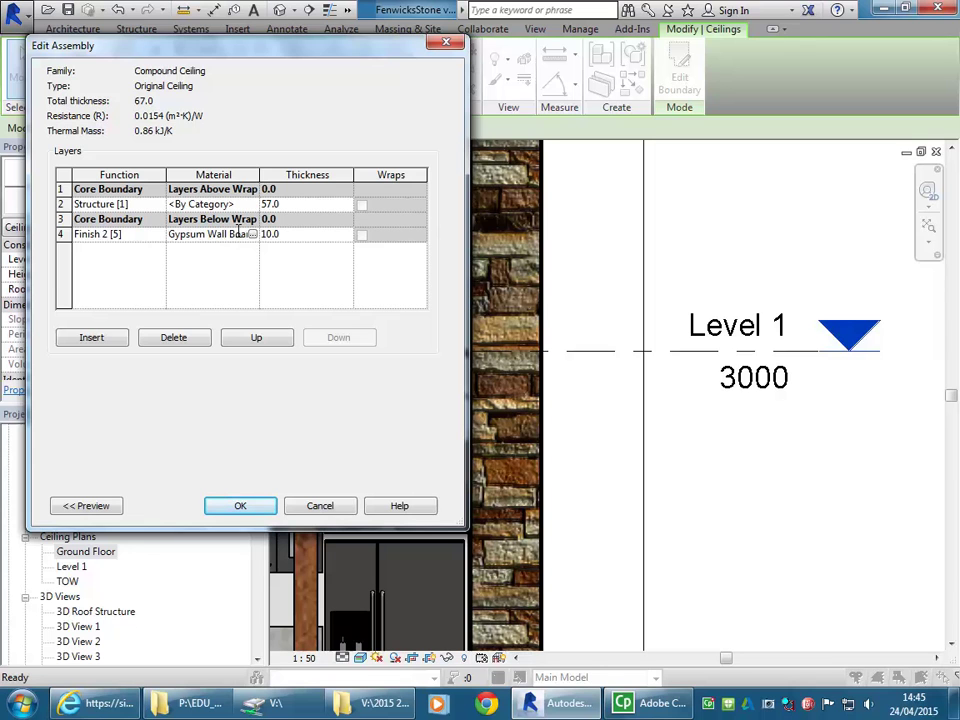
click(306, 237)
click(237, 507)
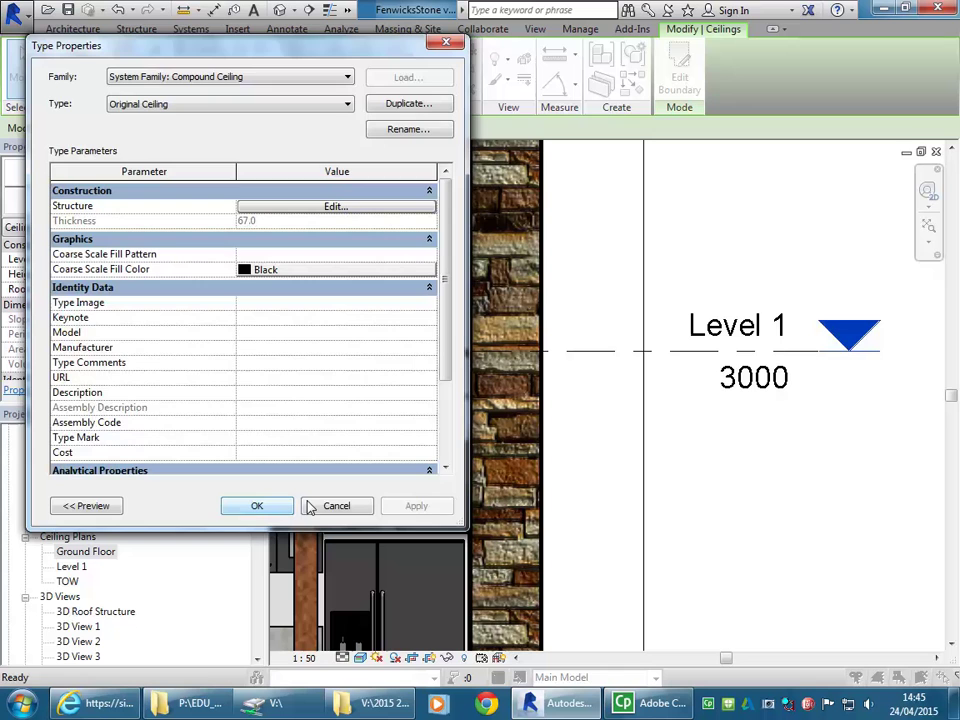
click(256, 509)
- Review the Original Ceiling in the section and check its layer thicknesses, leaving the assembly unedited
key(Escape)
click(424, 400)
shift+scroll(407, 416, left, 2)
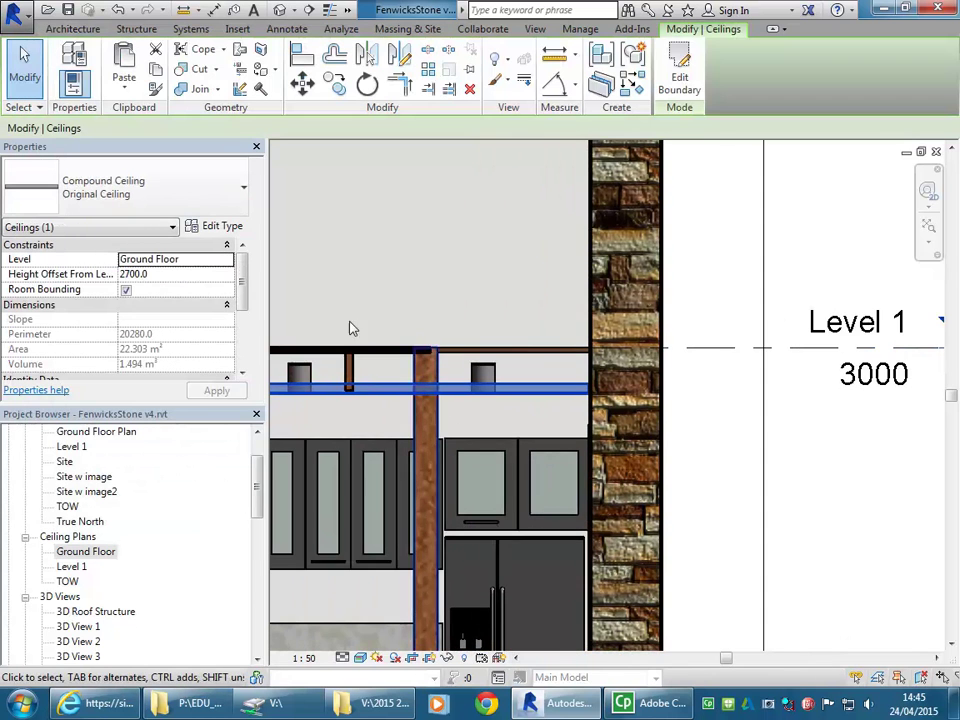
click(214, 226)
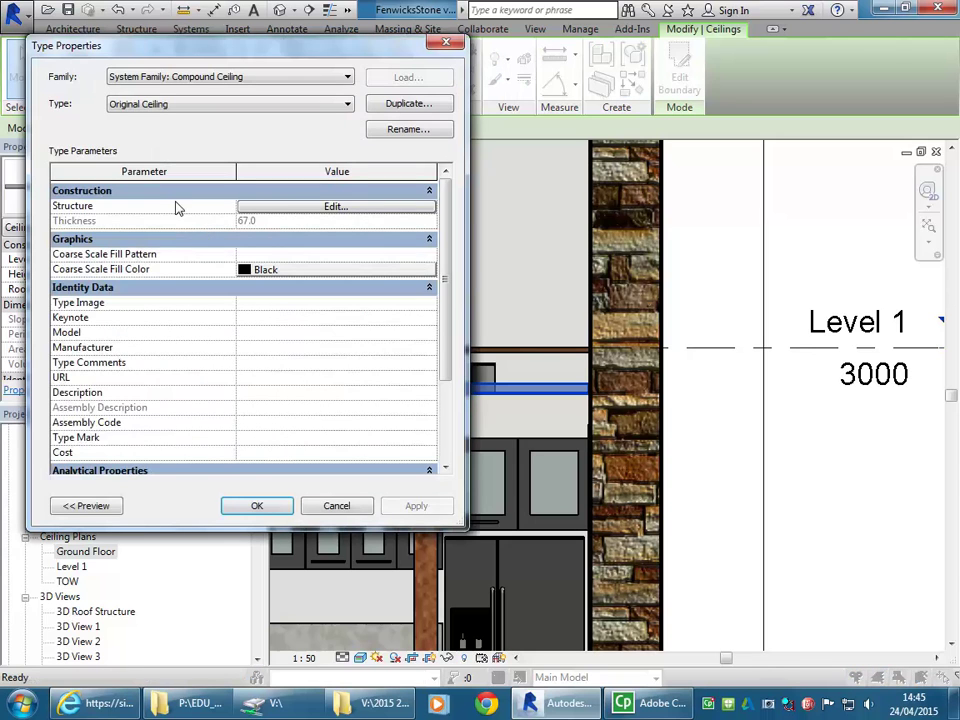
click(272, 208)
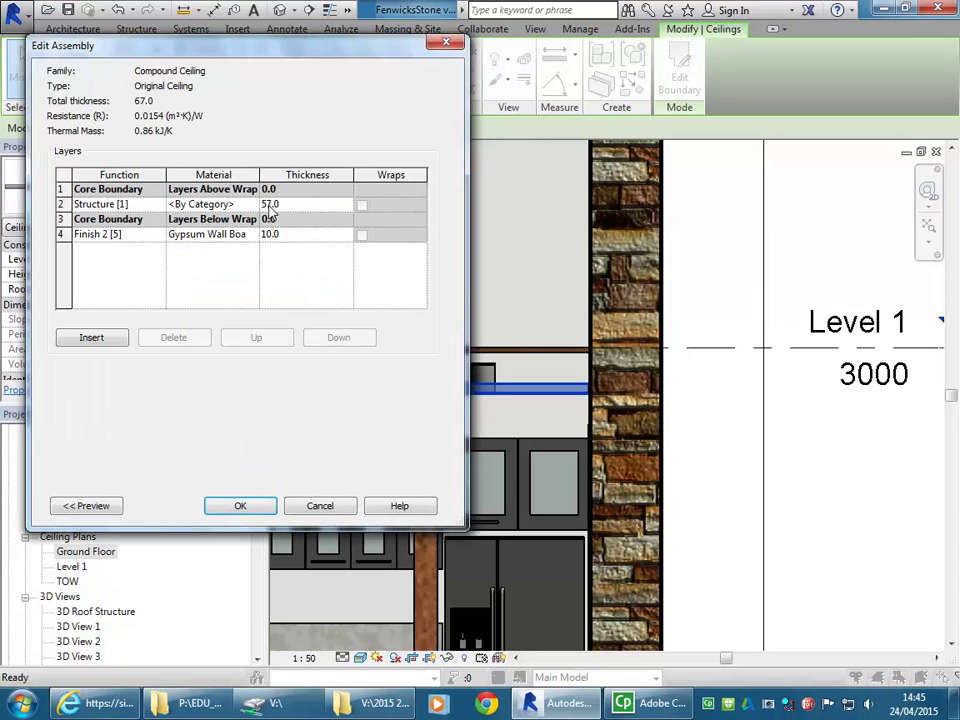
click(299, 205)
double_click(299, 205)
click(320, 505)
click(336, 506)
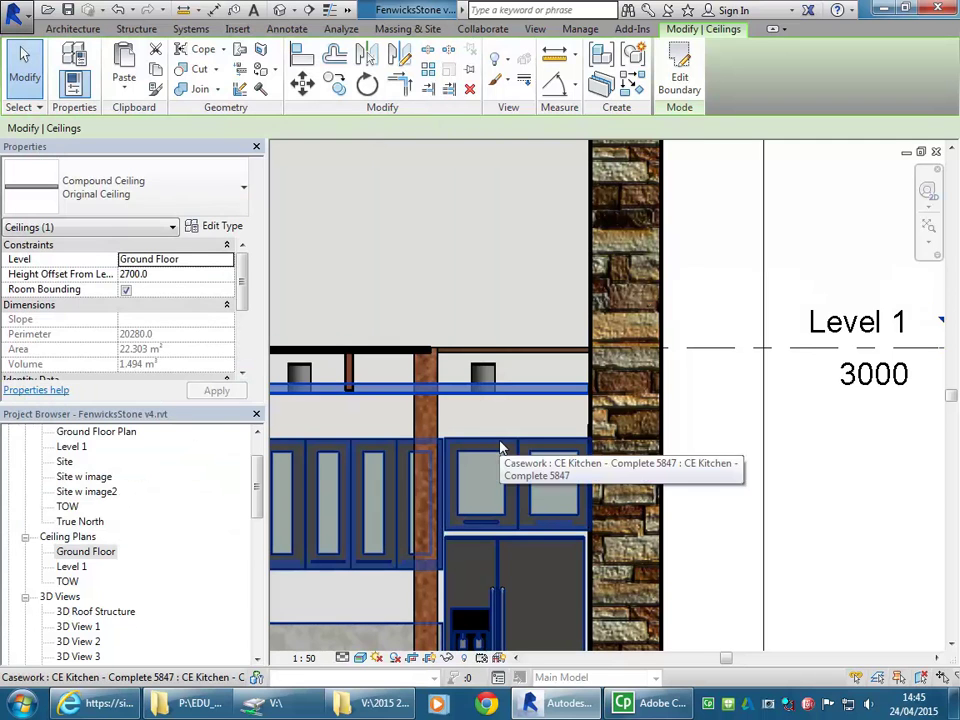
- Change the kitchen ceiling to the Basic Ceiling type Generic
click(200, 190)
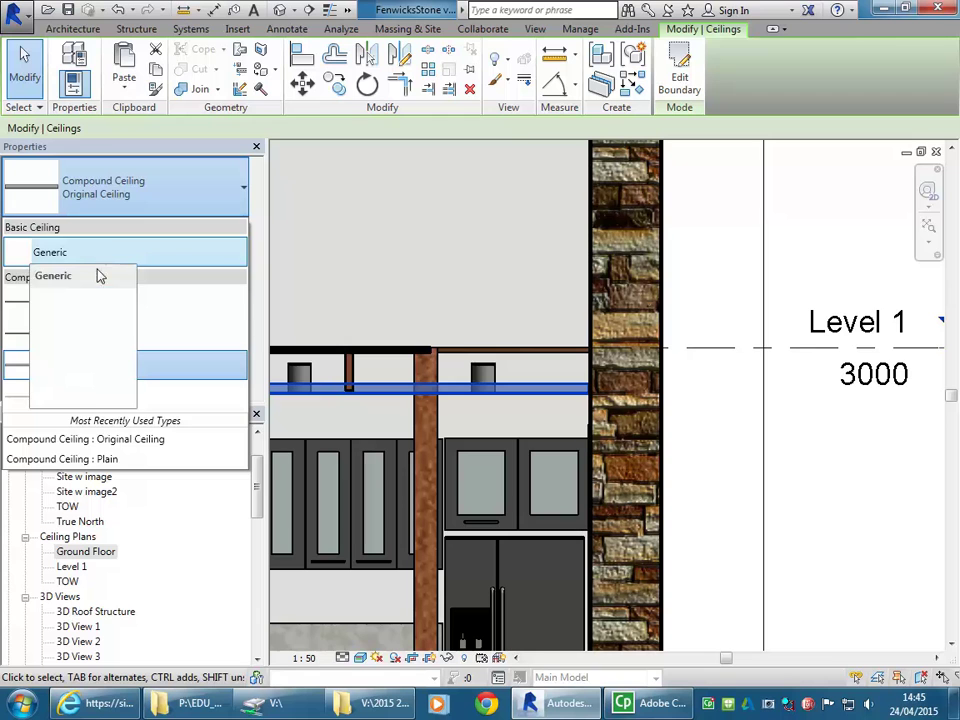
click(147, 190)
click(147, 190)
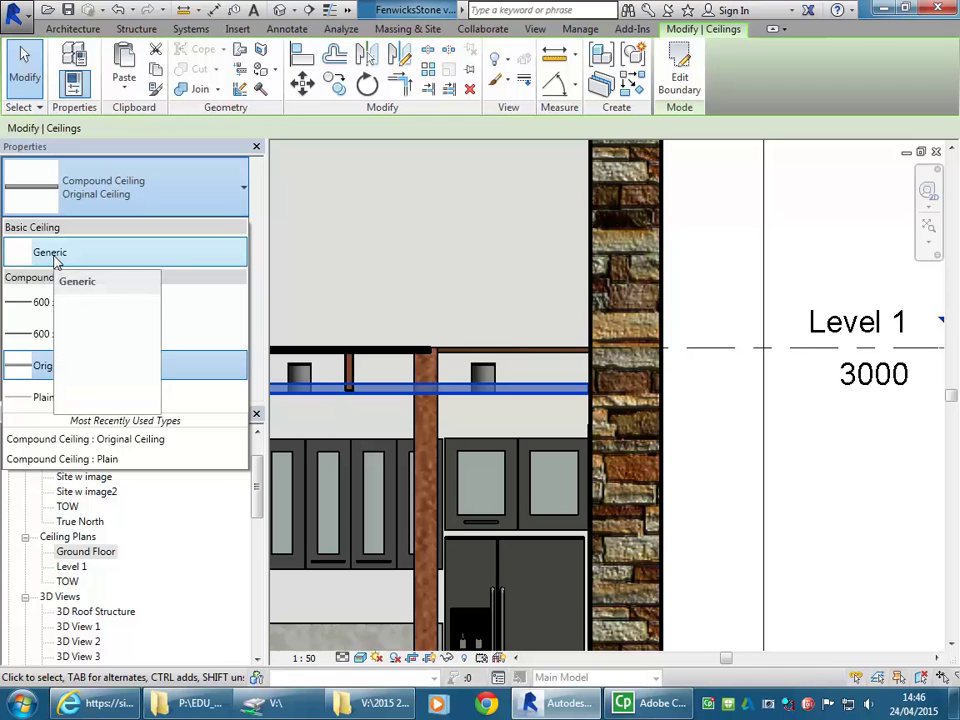
click(52, 254)
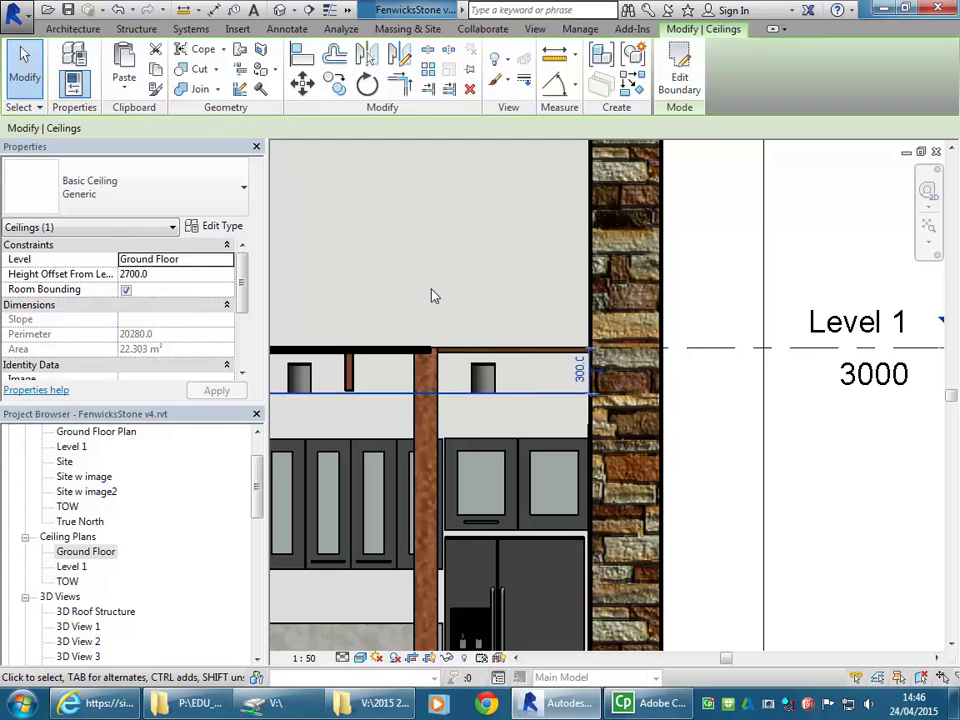
click(733, 415)
- Shift the recessed downlight beside the brown post sideways until it is centred on the overlapping floor joist
middle_drag(583, 336, 786, 349)
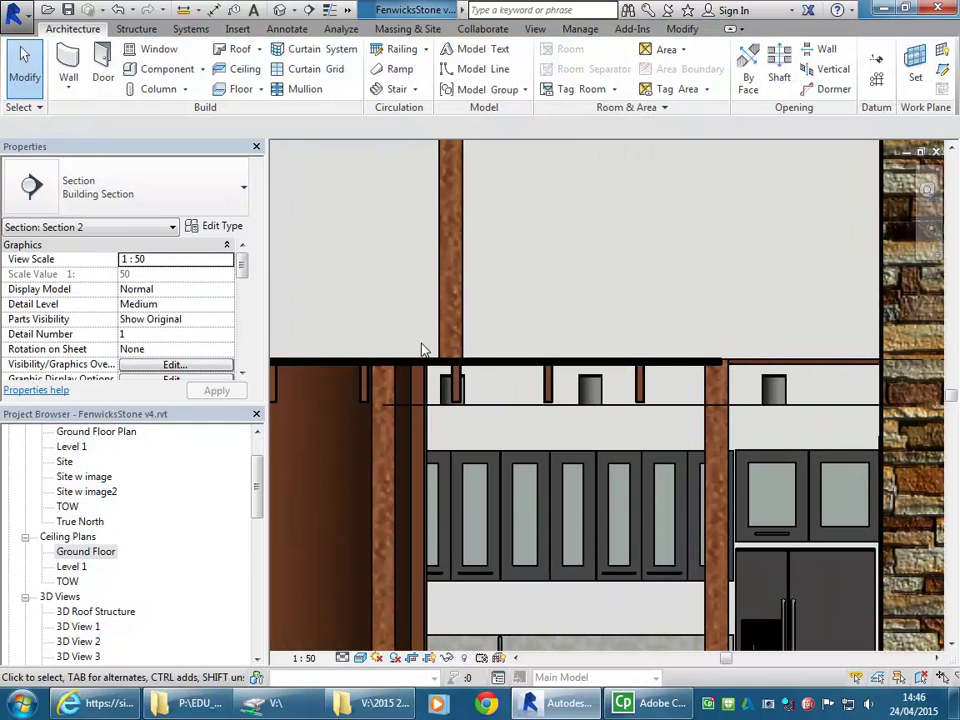
scroll(462, 371, up, 4)
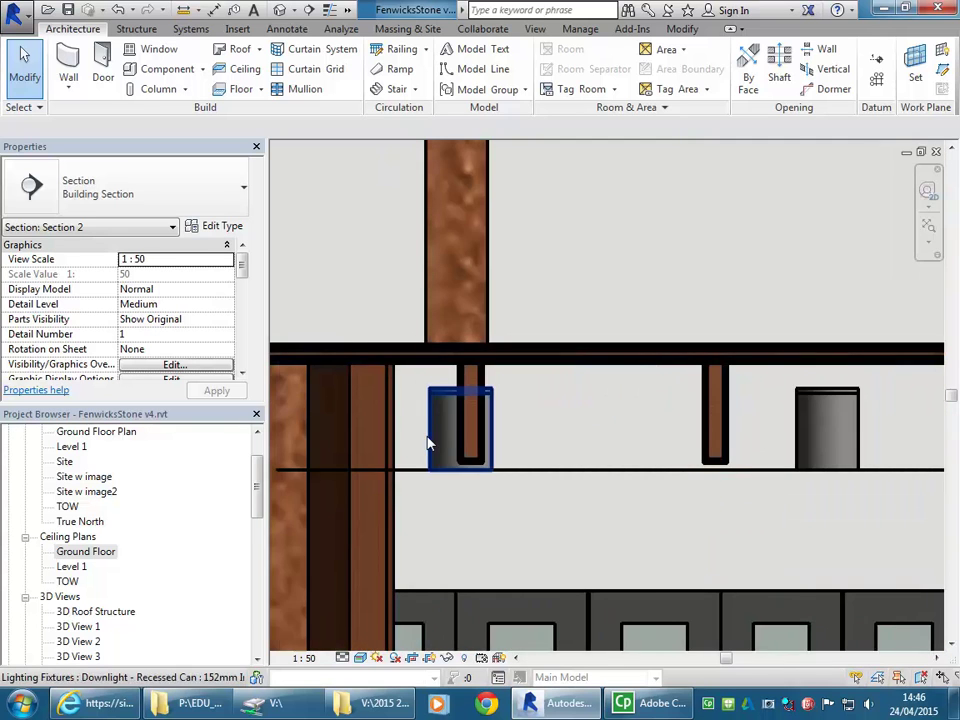
scroll(444, 411, up, 3)
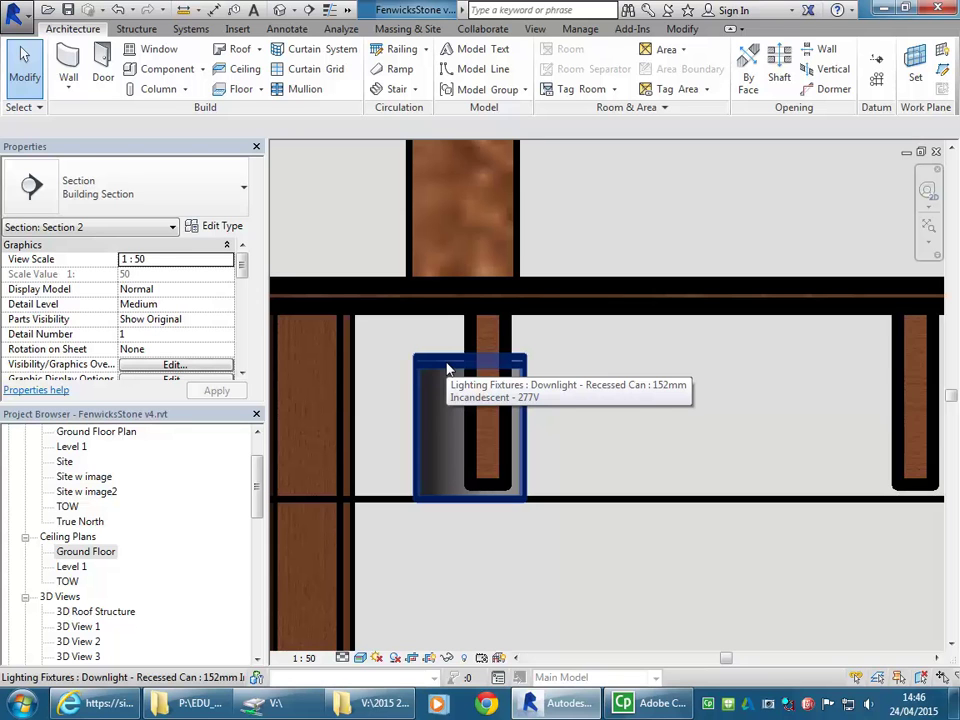
click(447, 369)
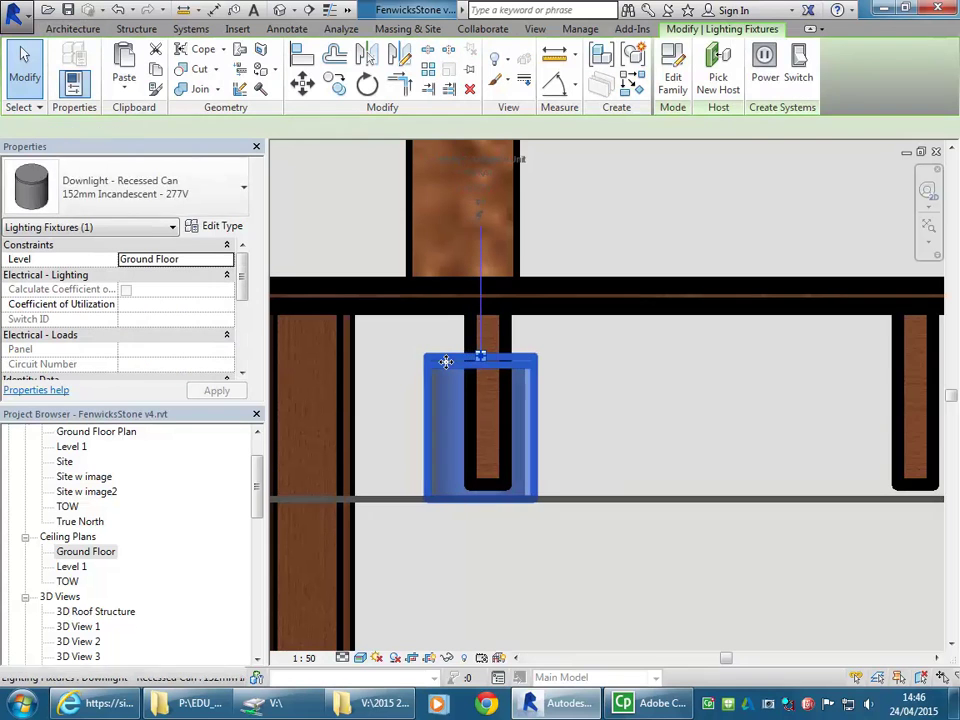
drag(446, 361, 453, 361)
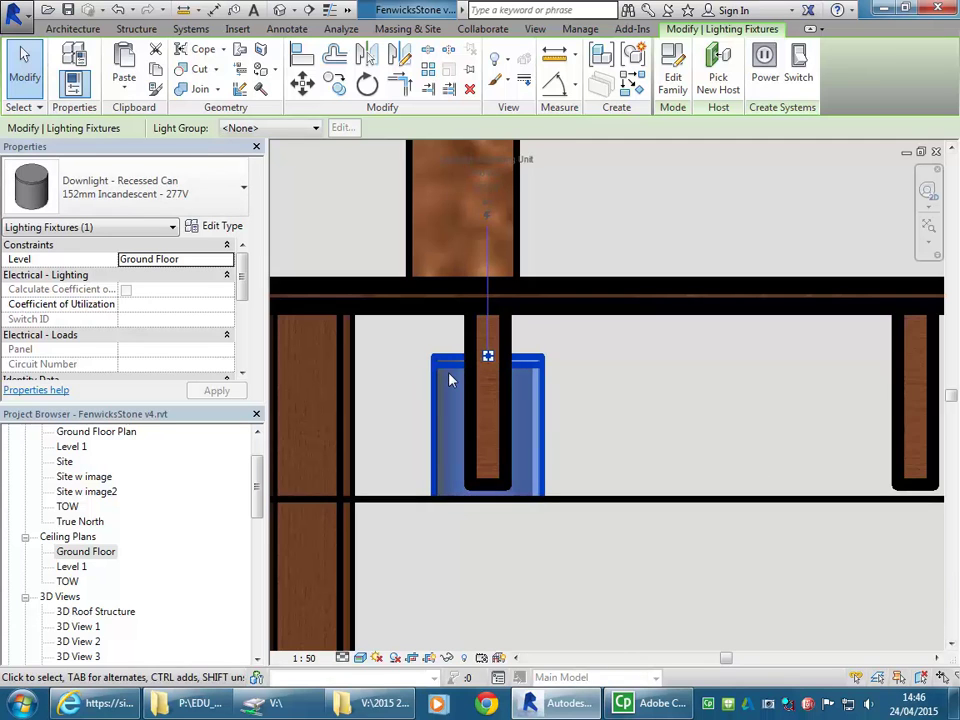
- Examine in the section how the recessed downlight overlaps the floor joist below the floorboards
scroll(449, 380, up, 2)
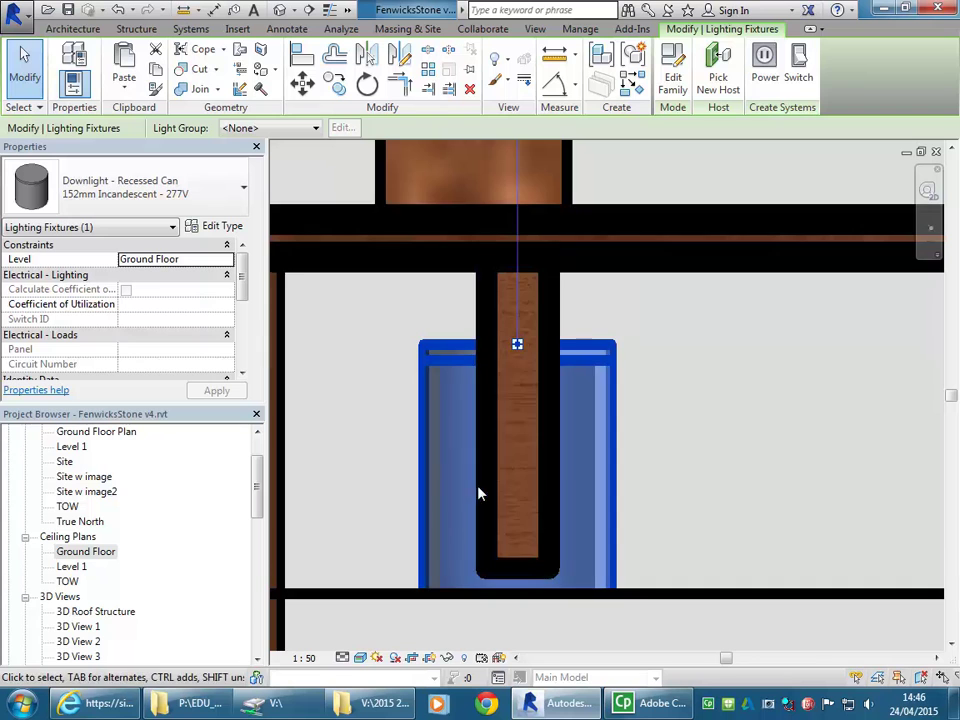
scroll(473, 499, down, 1)
middle_drag(475, 496, 506, 434)
middle_drag(493, 365, 516, 336)
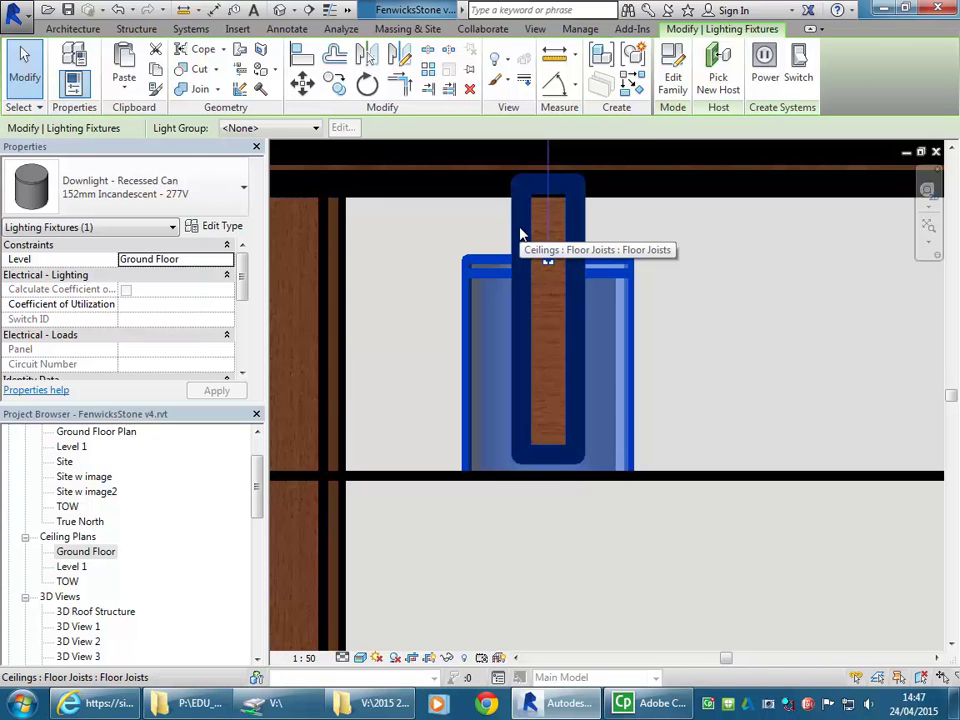
click(416, 255)
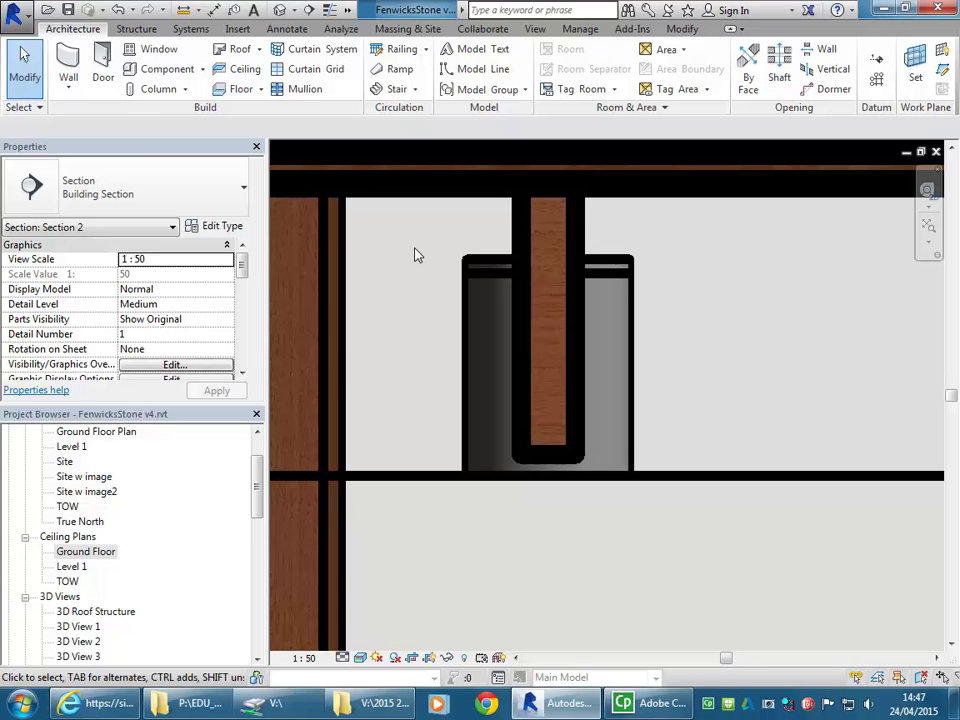
scroll(499, 246, down, 3)
middle_drag(499, 246, 448, 391)
- Try the Concrete Floating Timber type on the Level 1 floor above the joists
click(576, 344)
middle_drag(583, 409, 540, 358)
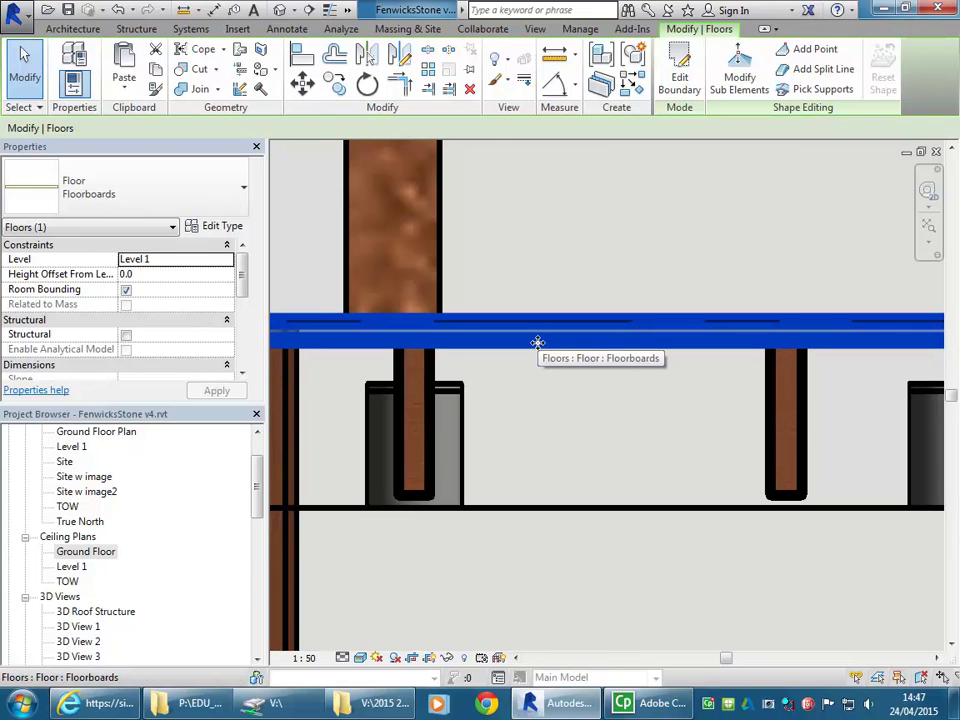
click(180, 207)
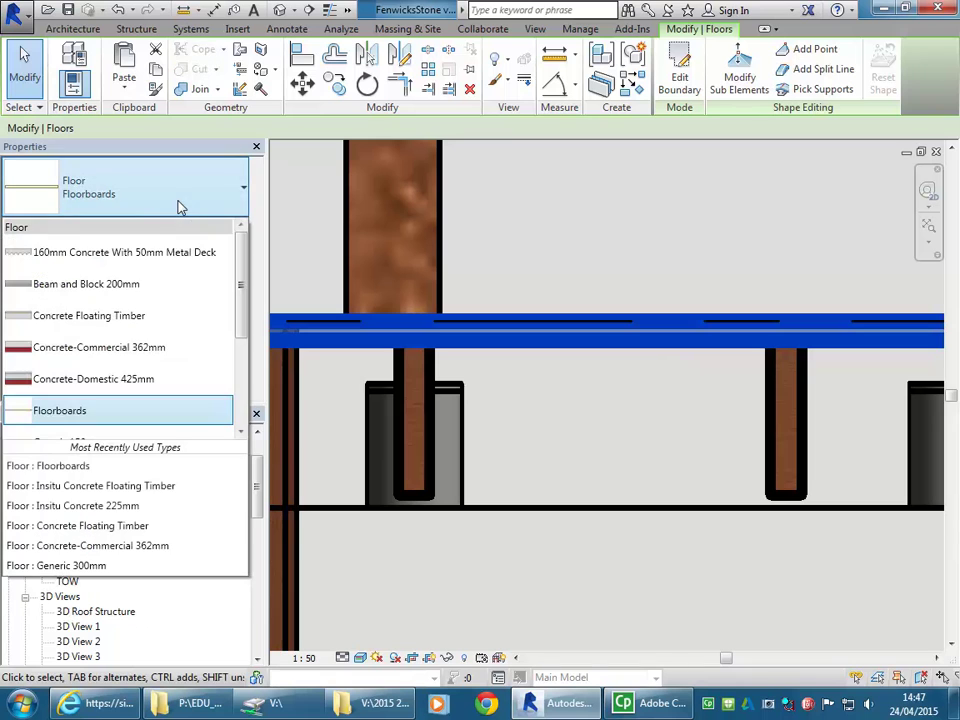
click(118, 325)
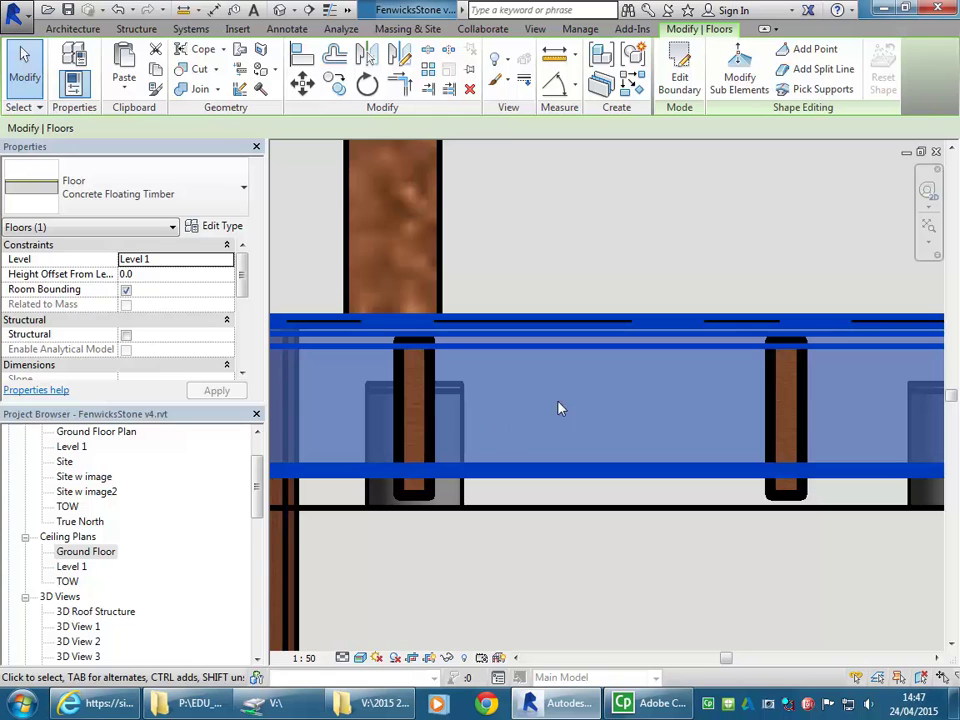
click(452, 561)
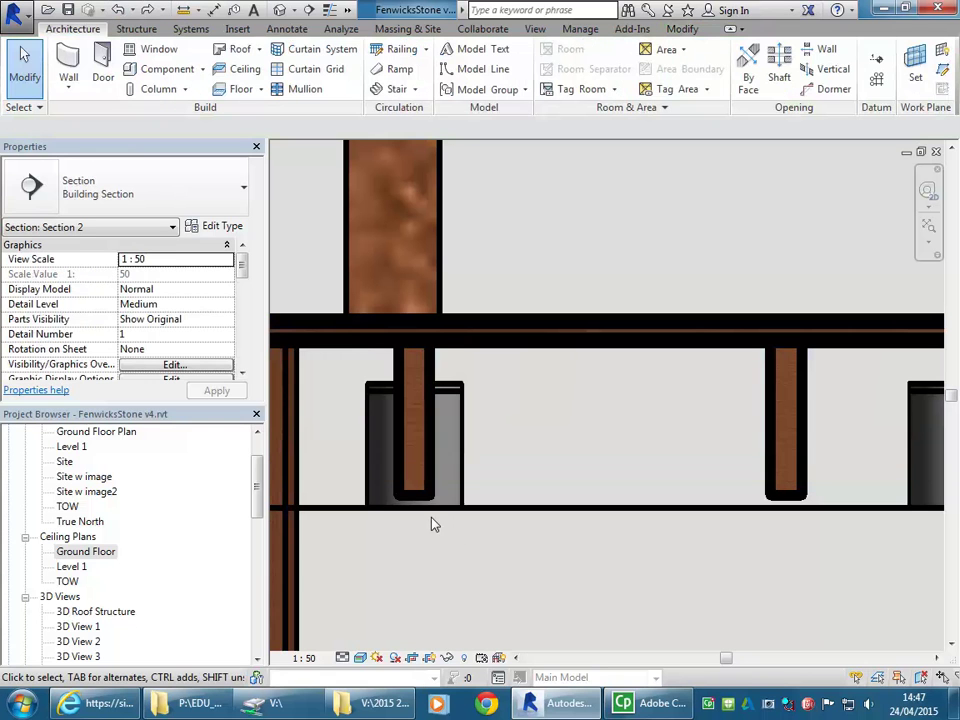
- Nudge the recessed downlight off the overlapping joist into the gap between the joist and the brown wall
scroll(445, 521, down, 2)
click(480, 470)
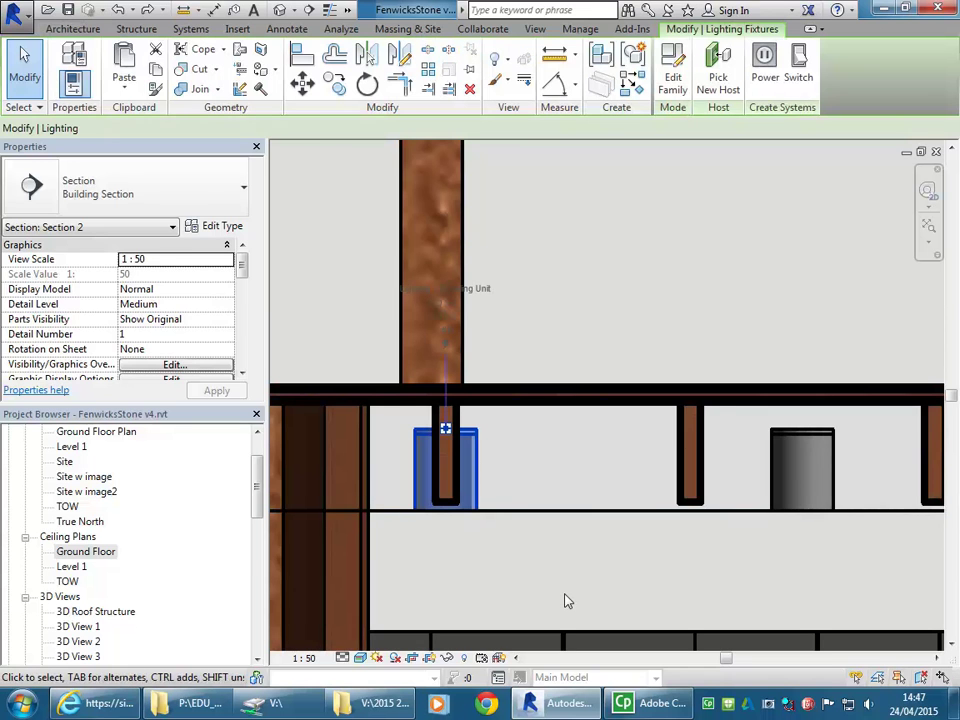
key(Left)
key(Left)
key(Left)
key(Left)
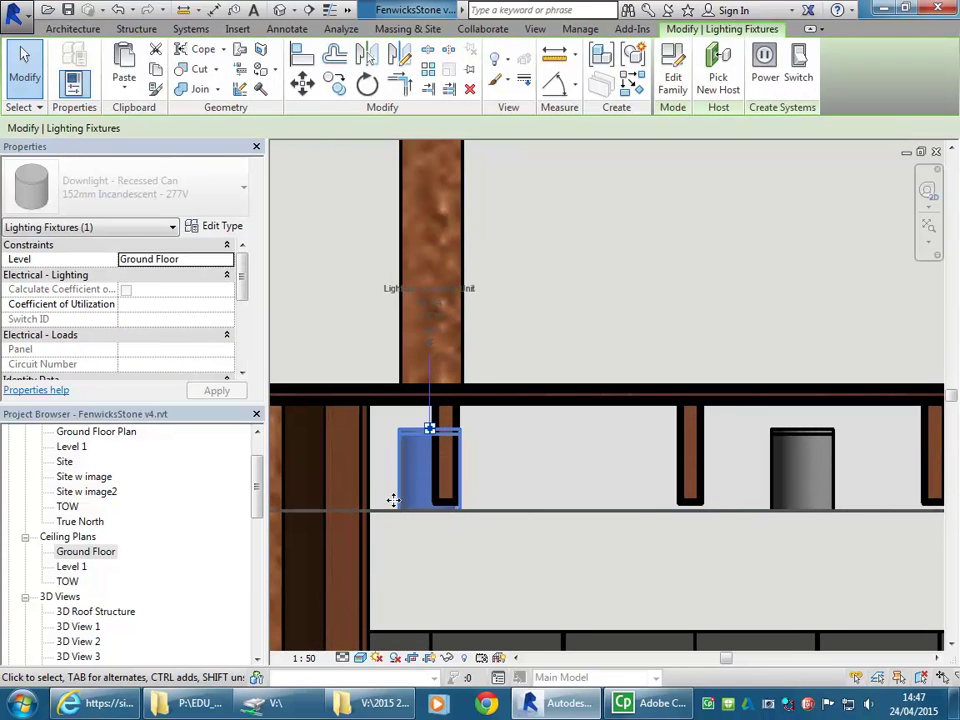
key(Left)
key(Left)
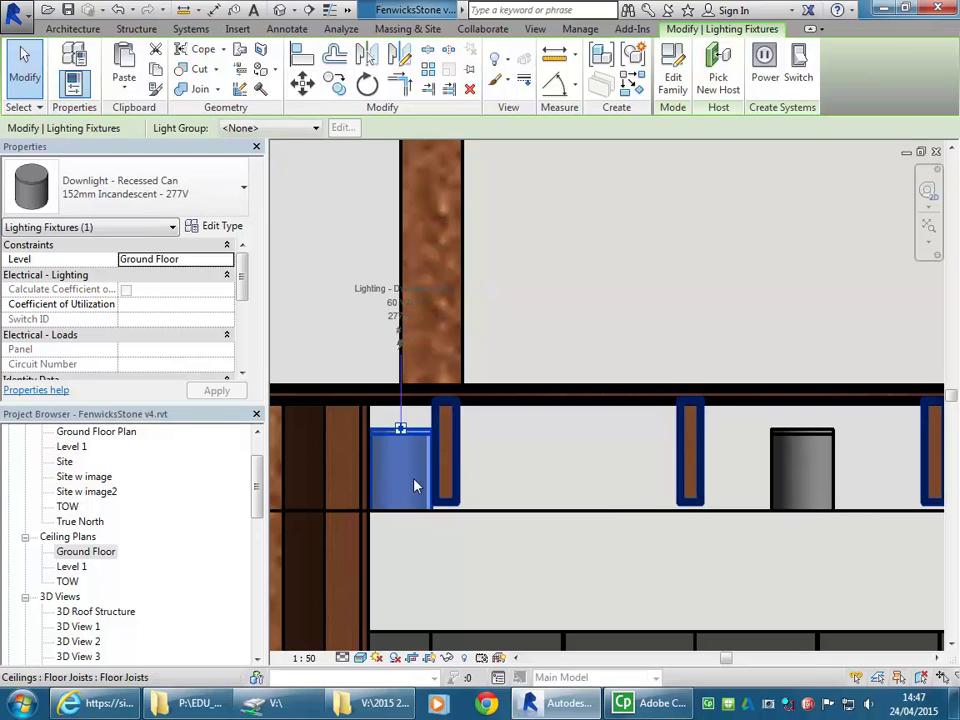
scroll(454, 482, up, 4)
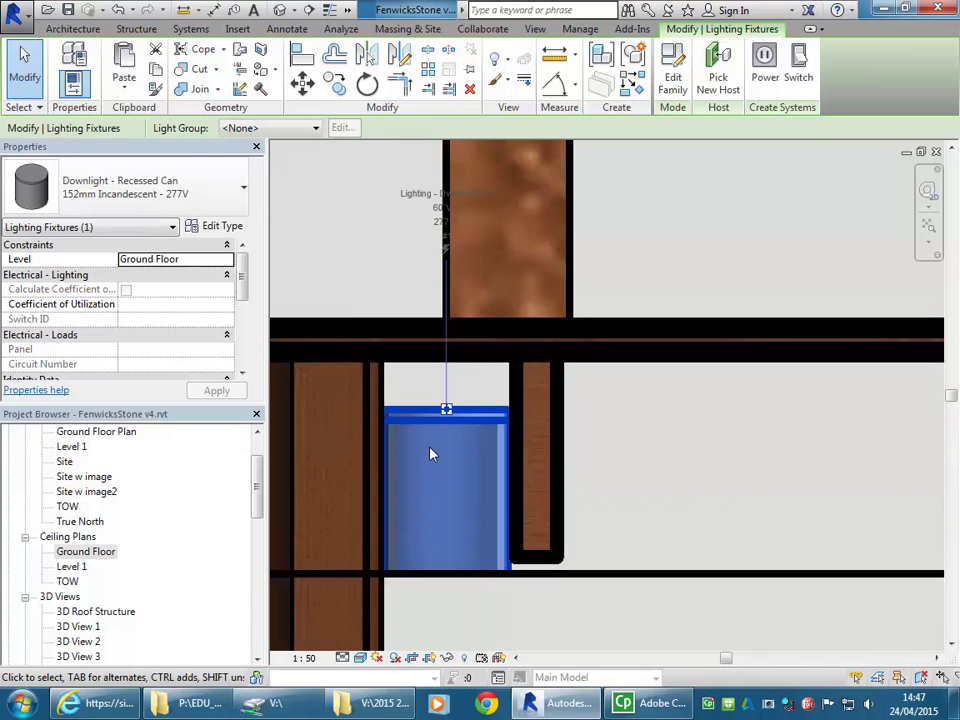
key(Left)
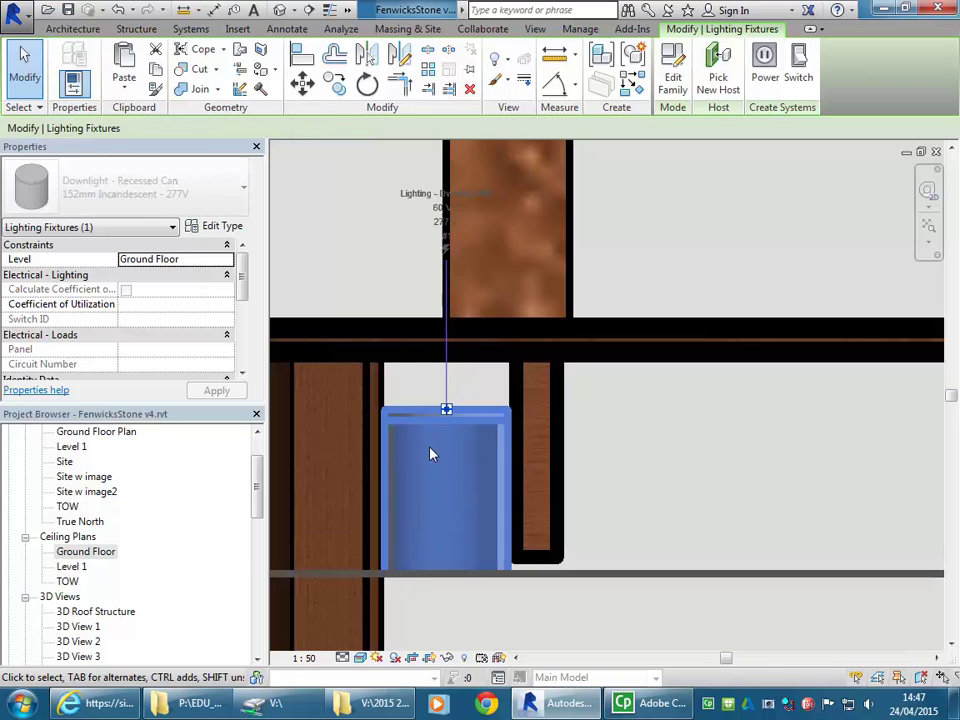
click(652, 455)
- Switch from the section to the Ground Floor ceiling plan and dismiss the save reminder without saving
scroll(549, 460, down, 3)
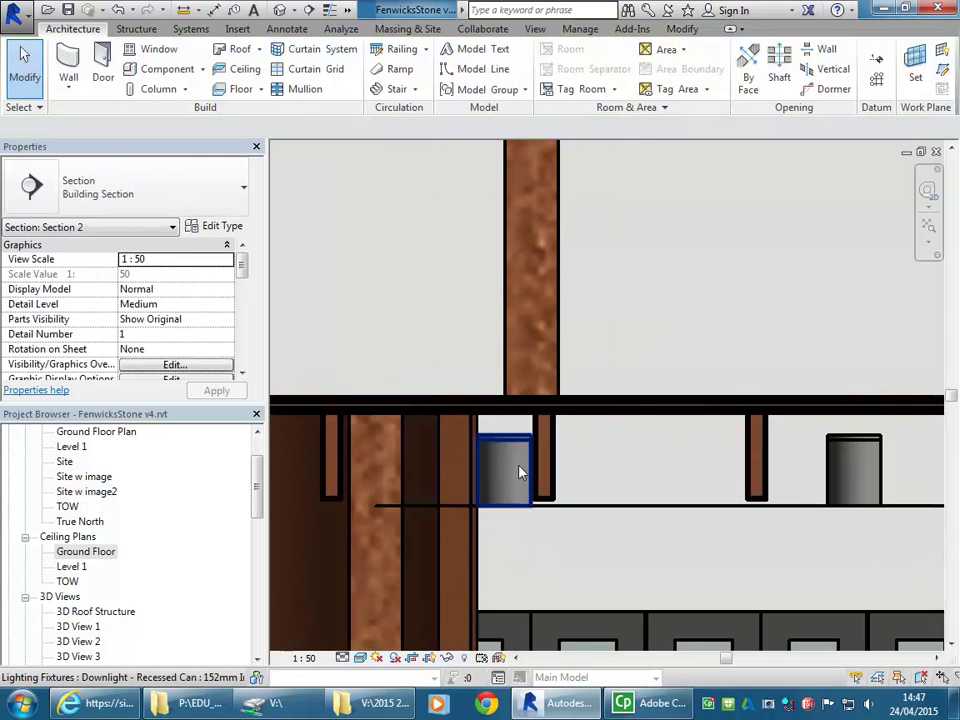
scroll(478, 512, down, 1)
scroll(493, 440, down, 3)
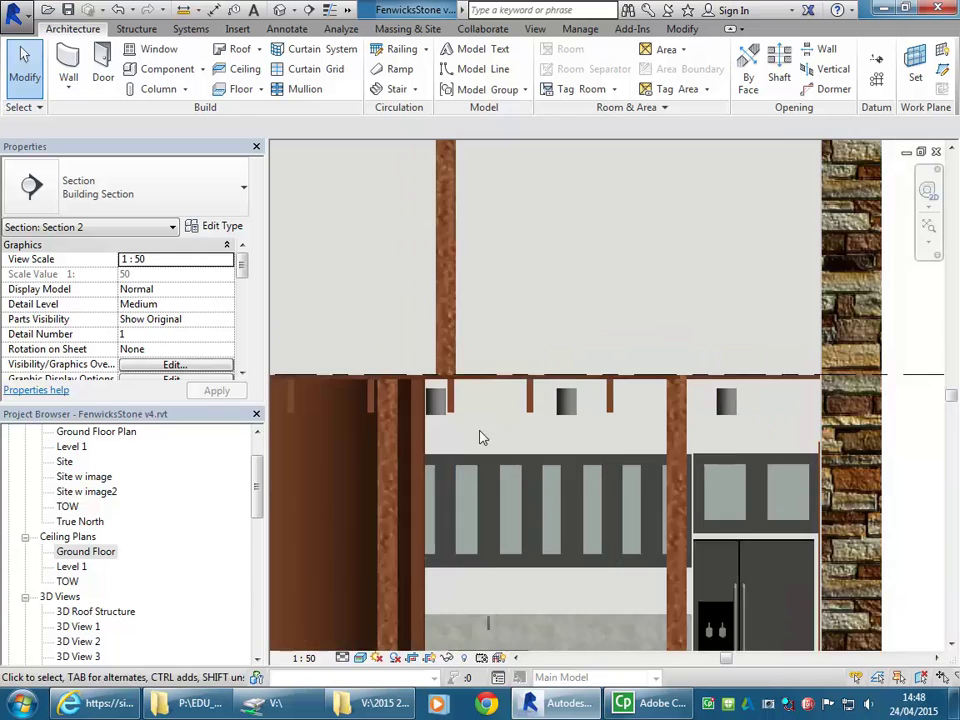
middle_drag(464, 402, 527, 351)
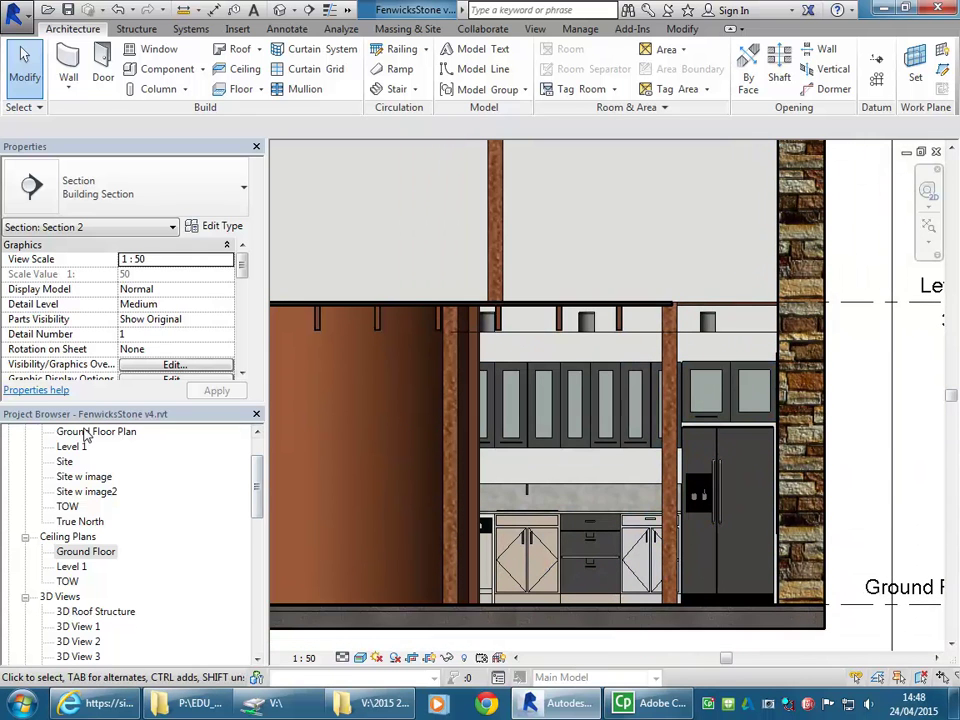
double_click(86, 552)
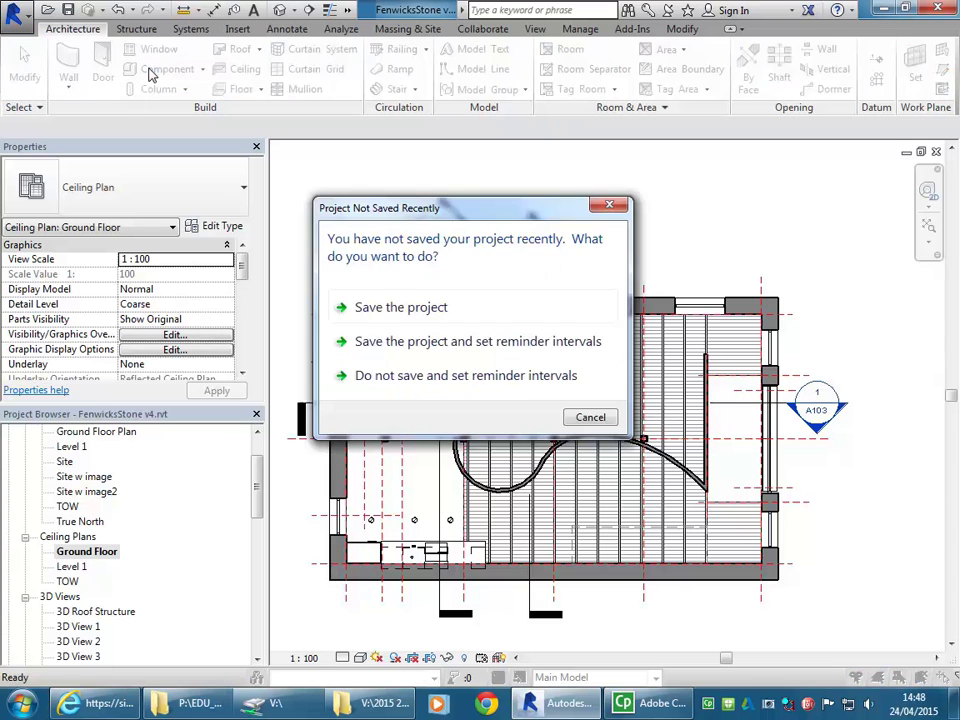
click(590, 417)
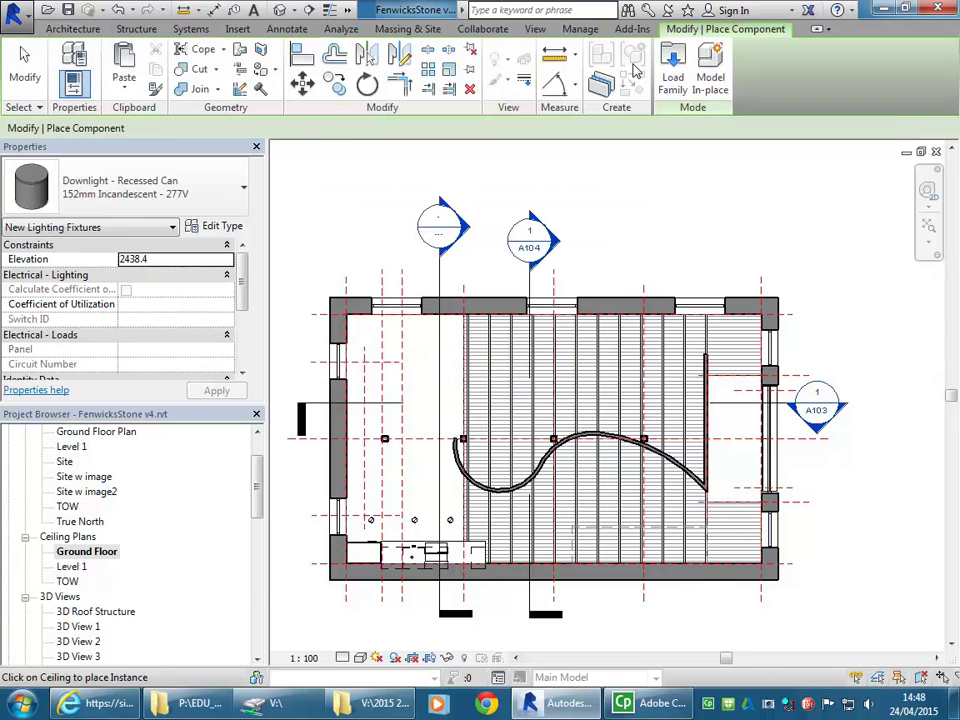
- Load the Pendant Light - Disk family from the internal architectural lighting library
click(674, 58)
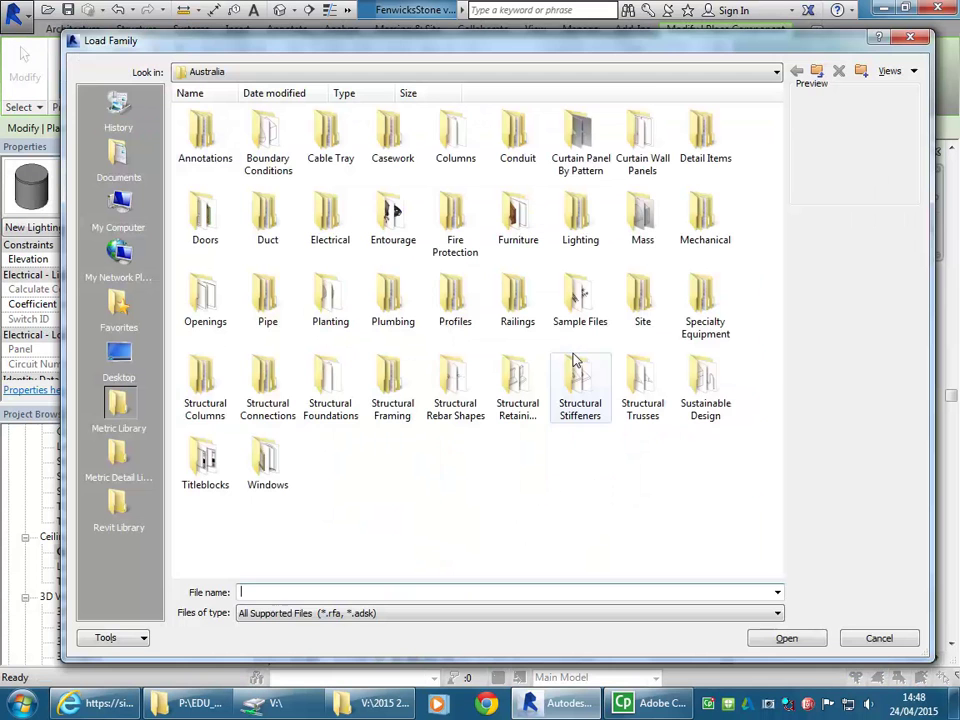
double_click(578, 210)
double_click(210, 150)
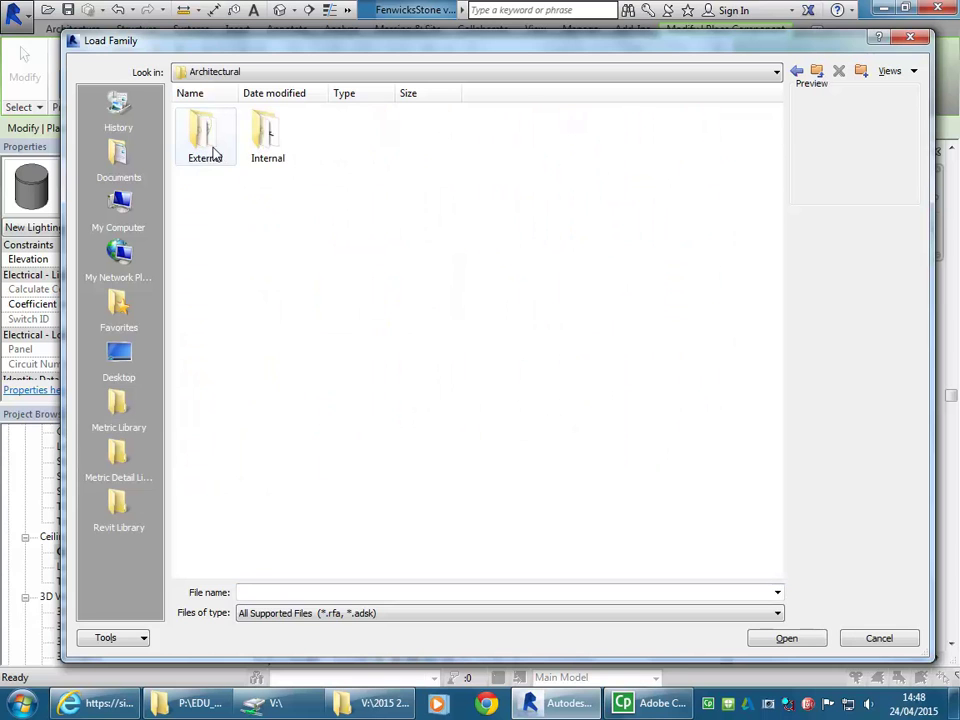
double_click(267, 148)
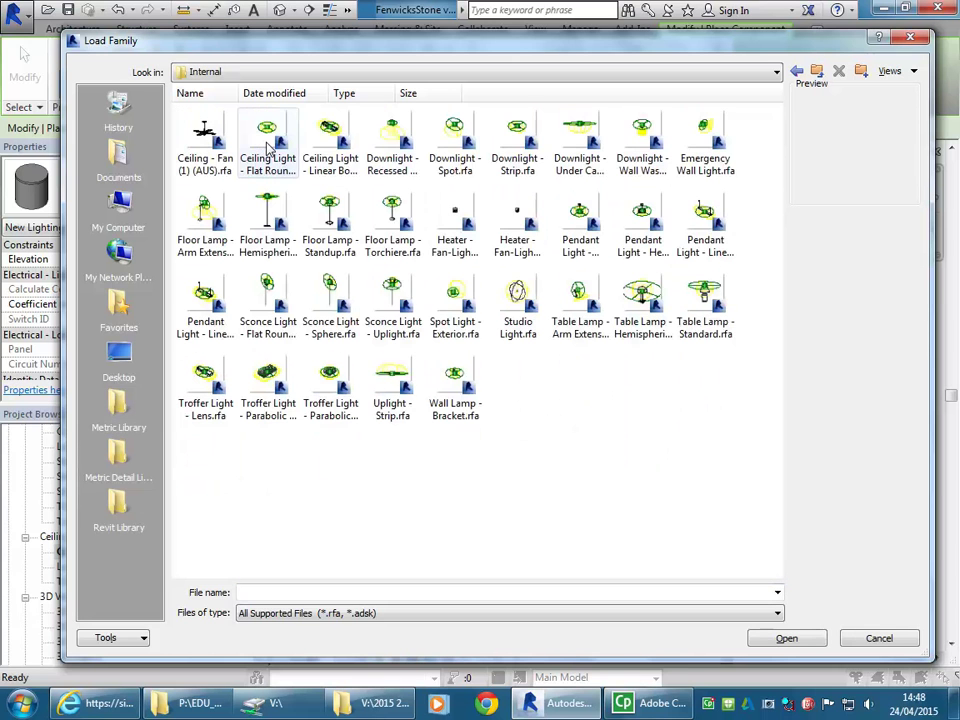
click(642, 213)
click(707, 216)
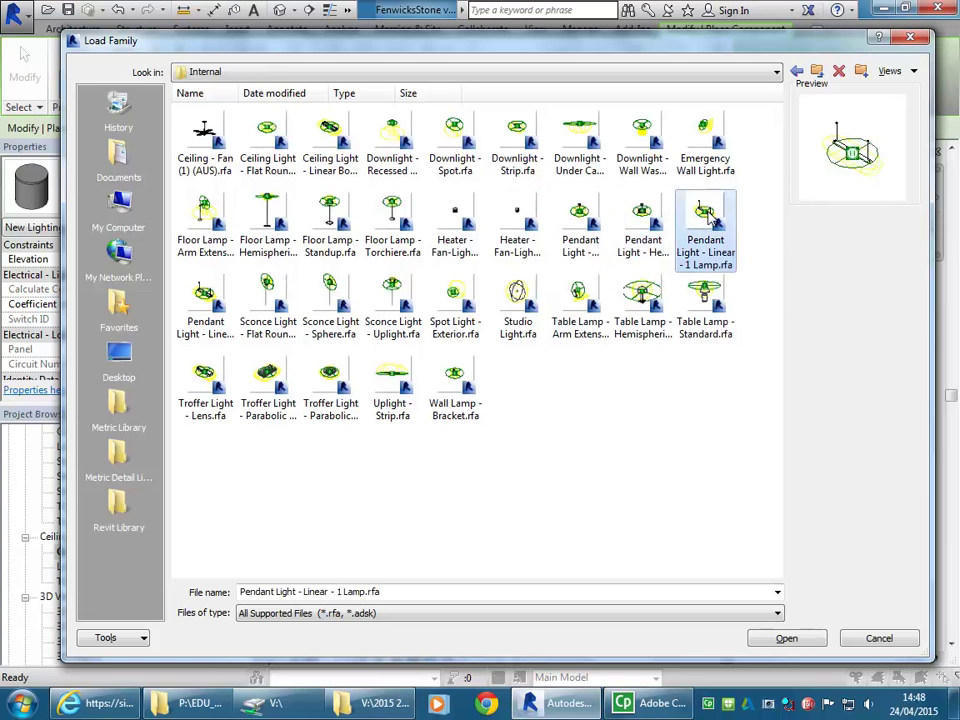
click(631, 221)
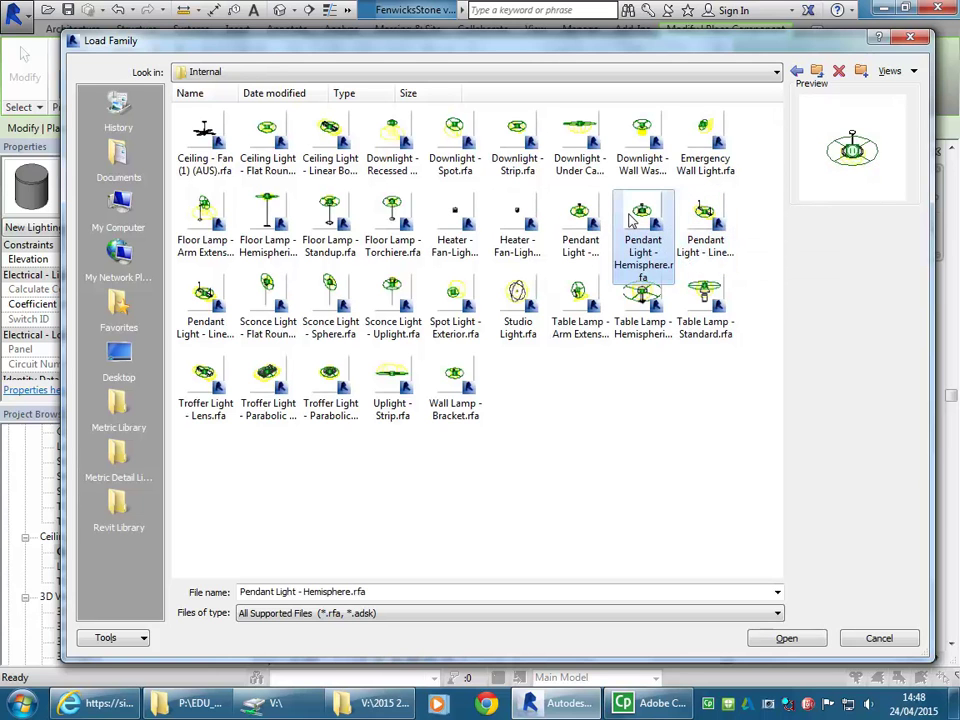
click(584, 222)
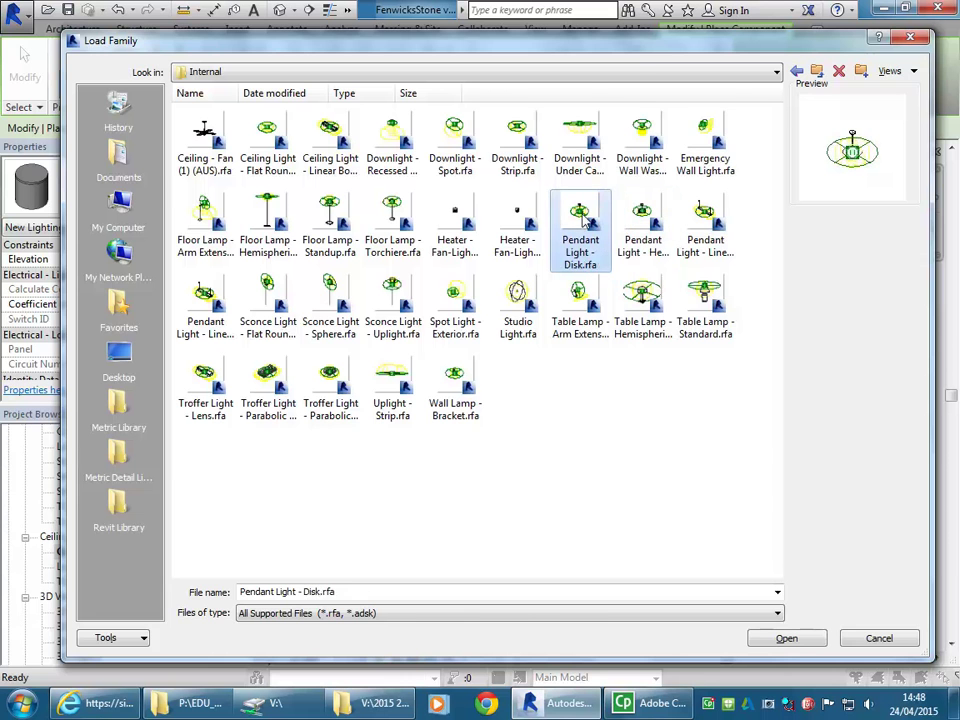
double_click(584, 222)
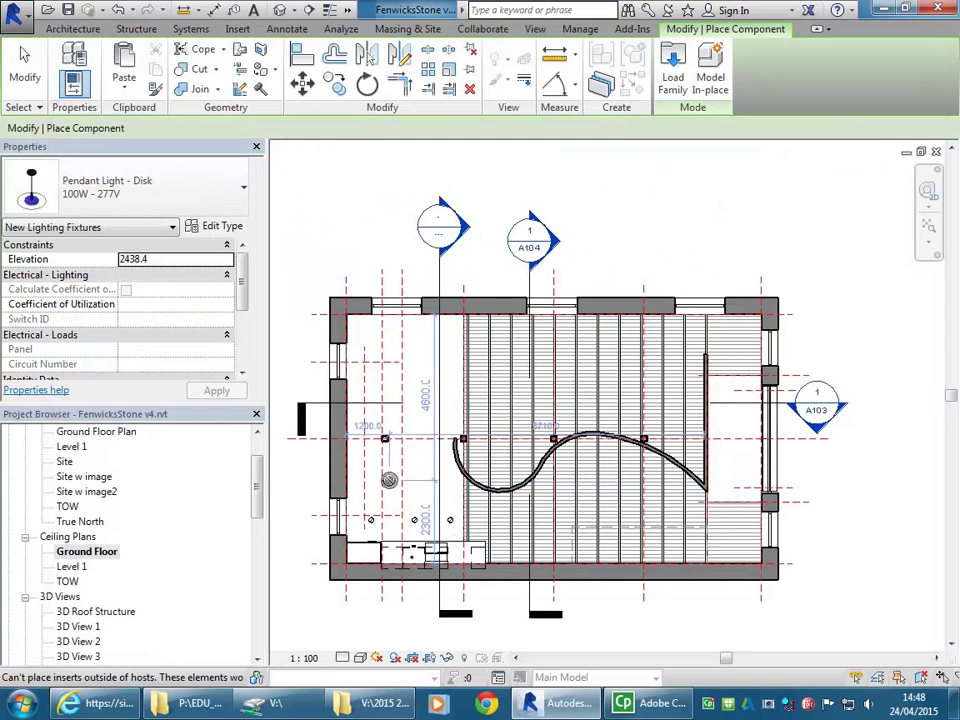
- Place three disk pendant lights in line on the vertical reference plane, the first about 1340 mm and the last about 4575 mm from the upper wall
scroll(490, 380, up, 3)
scroll(488, 442, up, 2)
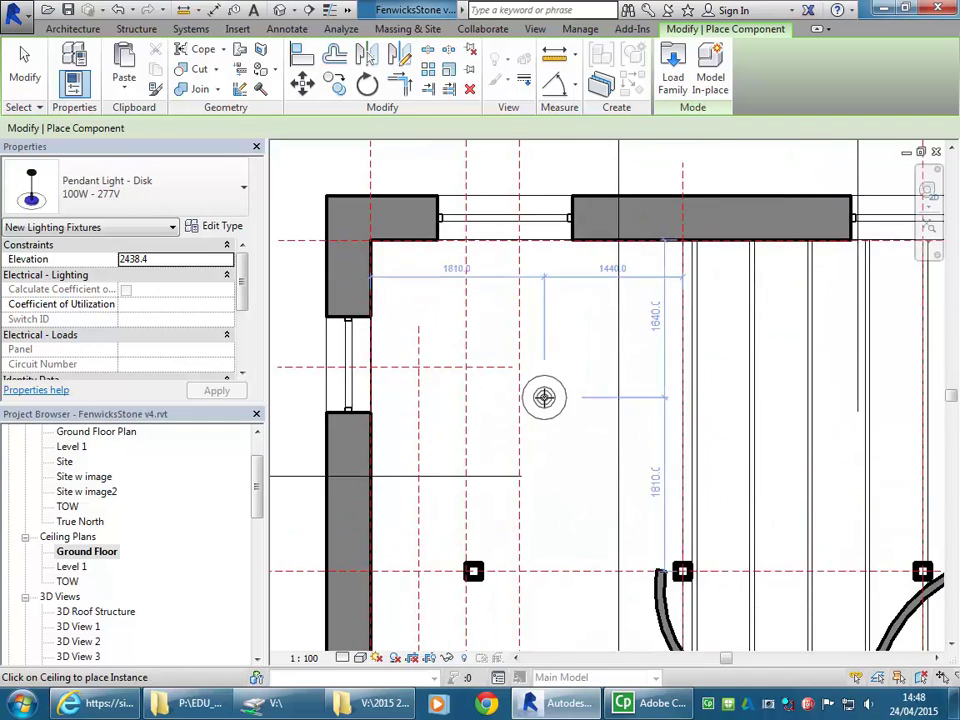
scroll(565, 403, down, 2)
middle_drag(579, 418, 347, 420)
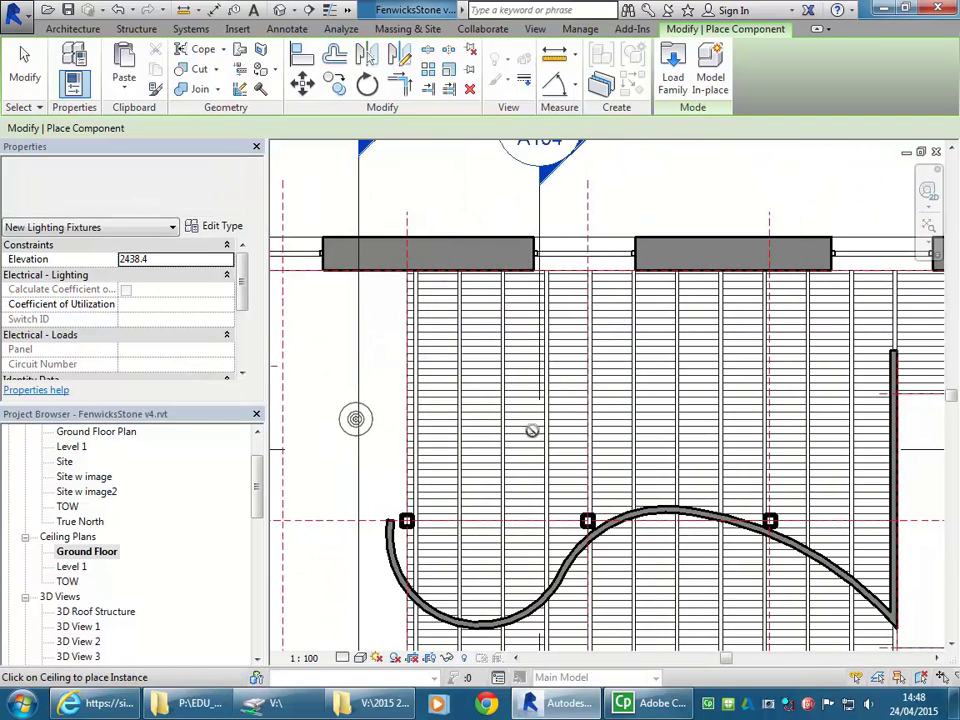
middle_drag(473, 416, 628, 433)
scroll(460, 421, up, 2)
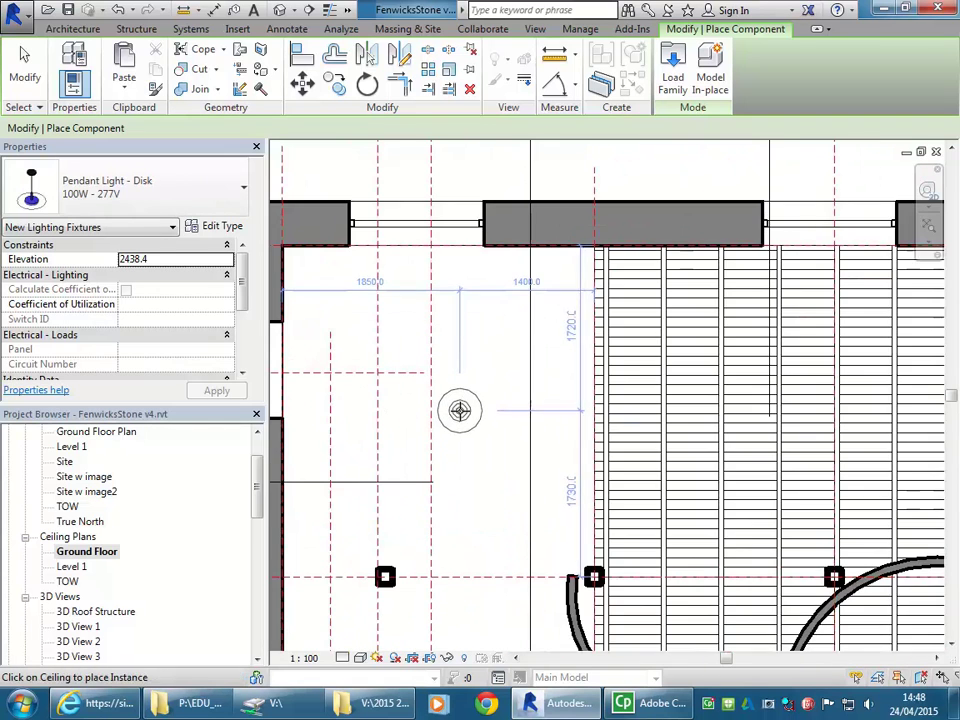
click(452, 417)
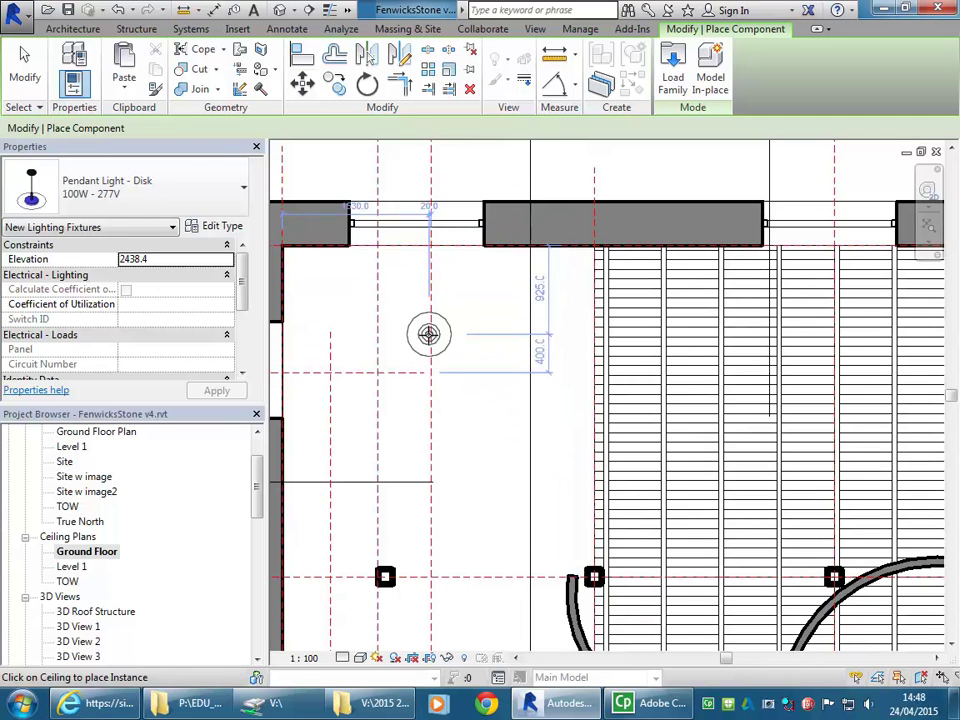
click(431, 374)
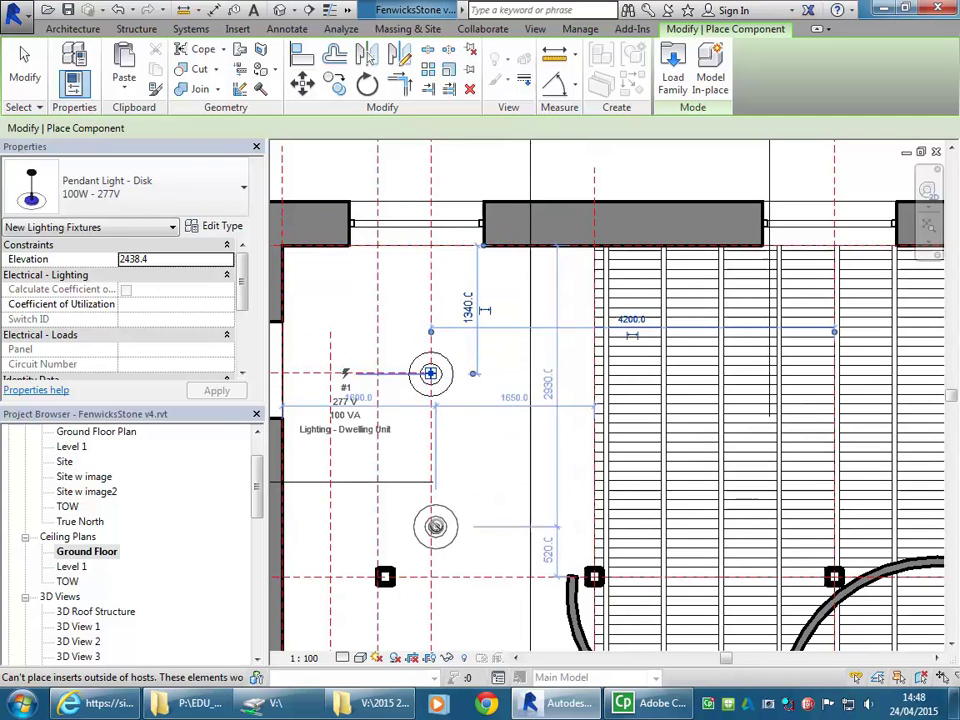
scroll(433, 510, down, 2)
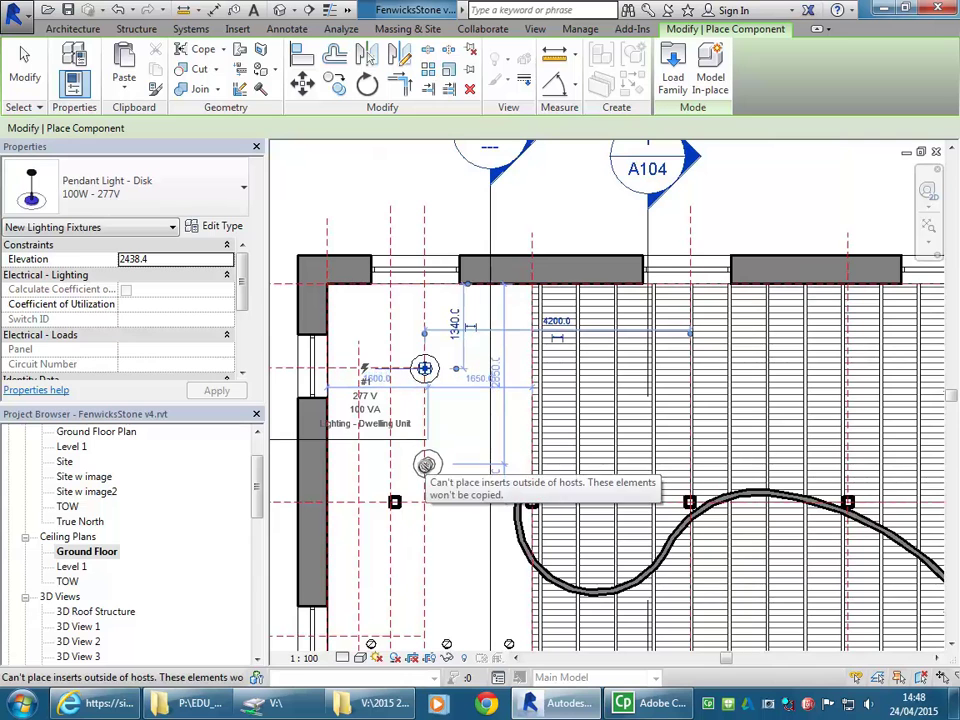
click(425, 464)
middle_drag(418, 554, 410, 487)
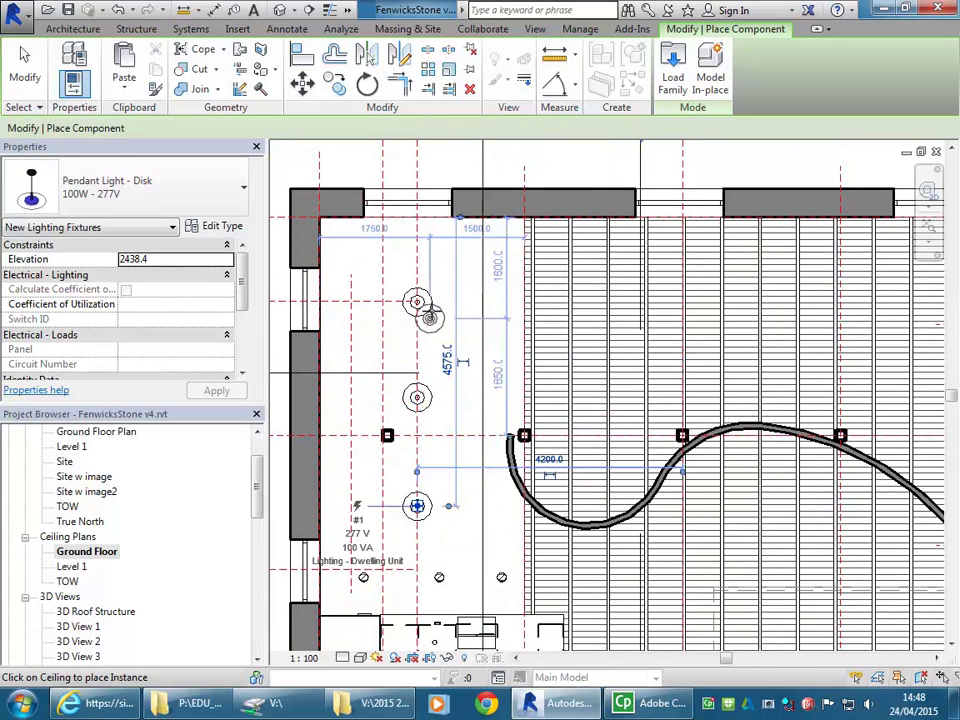
- Load the Downlight - Spot family from the internal architectural lighting library, overwriting the version already in the project
middle_drag(464, 313, 413, 358)
click(673, 59)
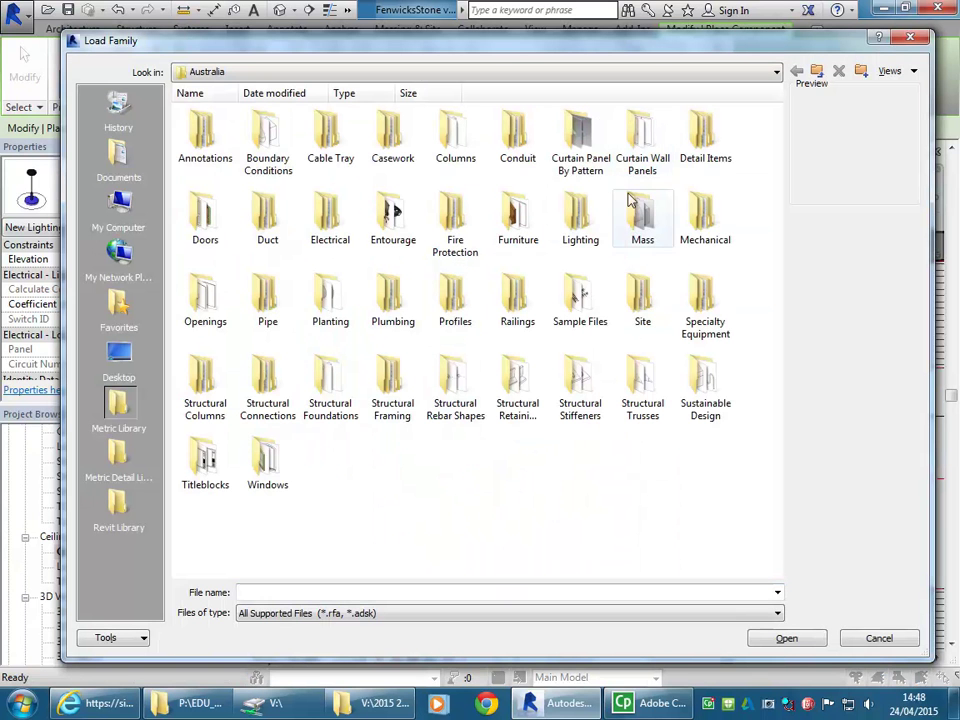
double_click(581, 218)
double_click(205, 133)
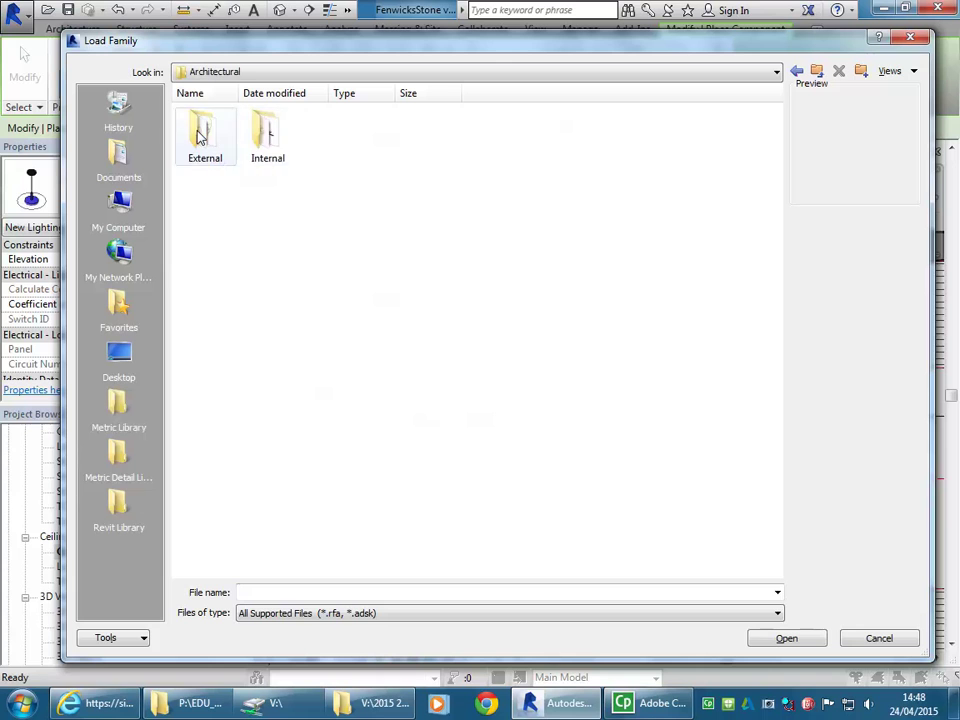
double_click(270, 135)
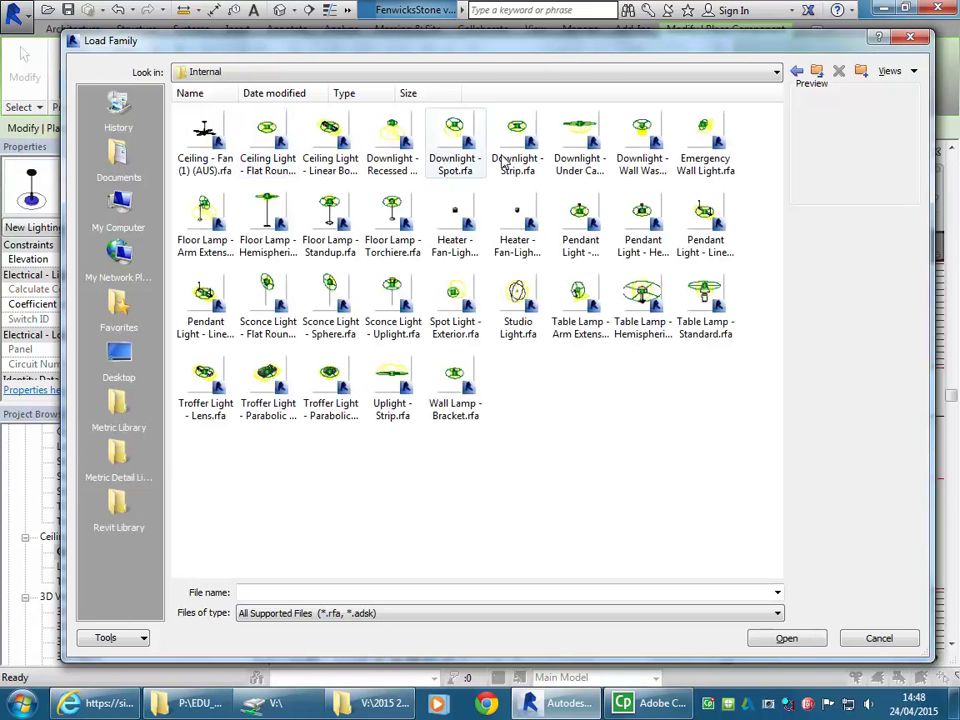
click(455, 150)
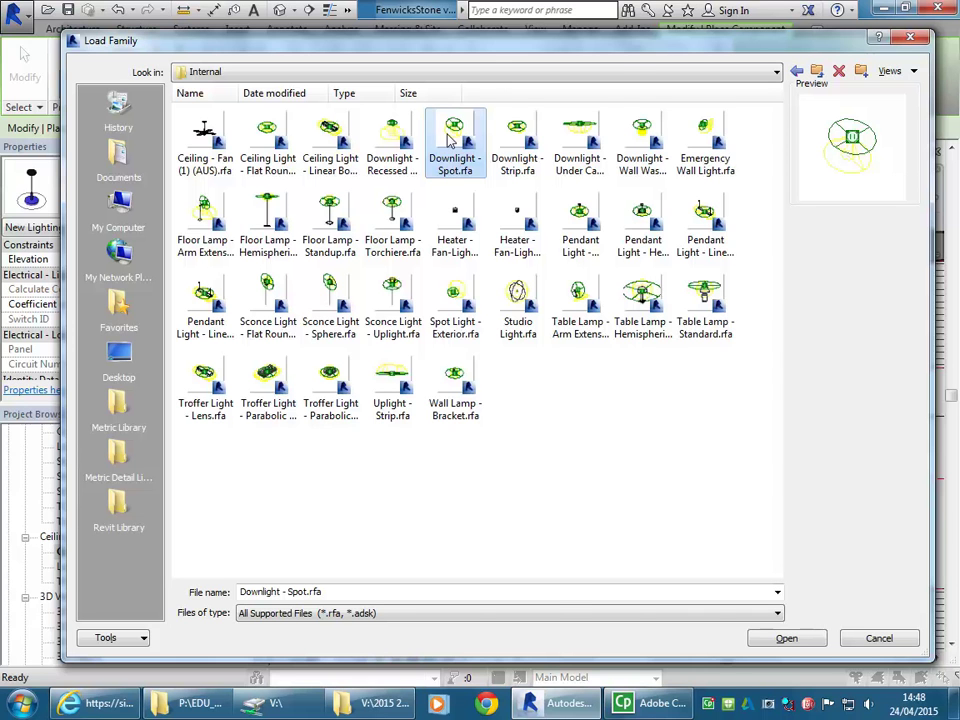
double_click(452, 142)
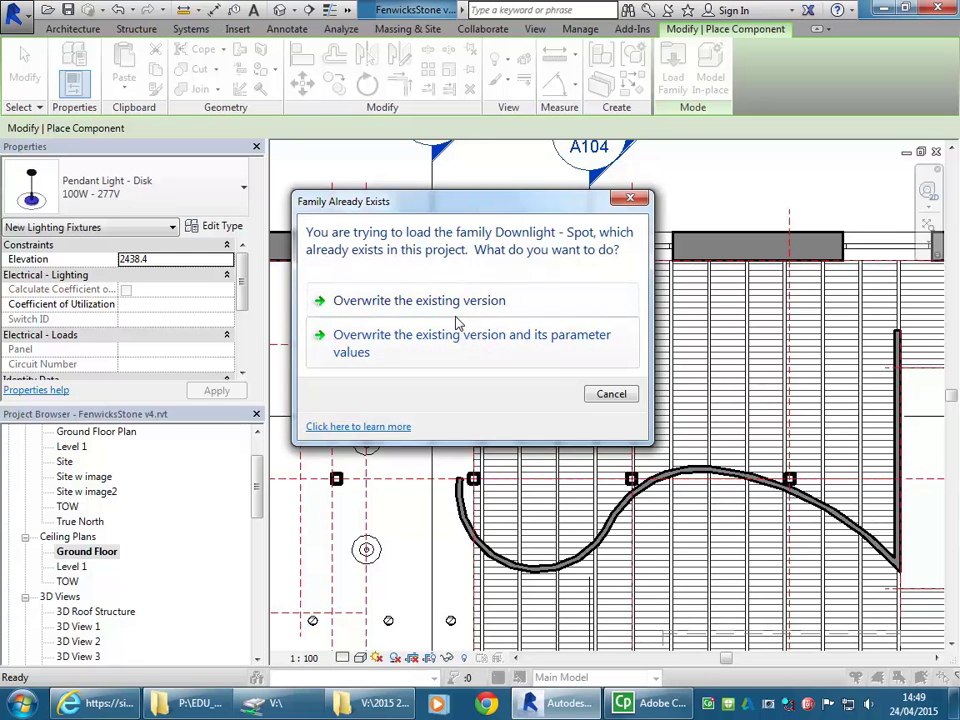
click(457, 320)
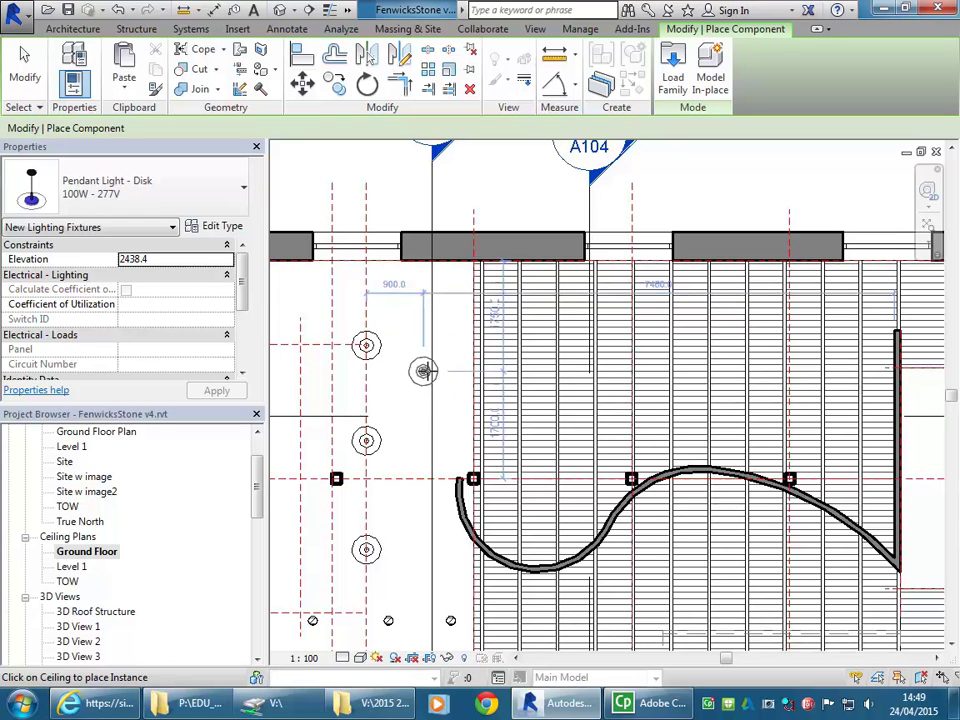
- Choose the Downlight - Spot type 75 Degree Tilt - 120V for placement
click(155, 207)
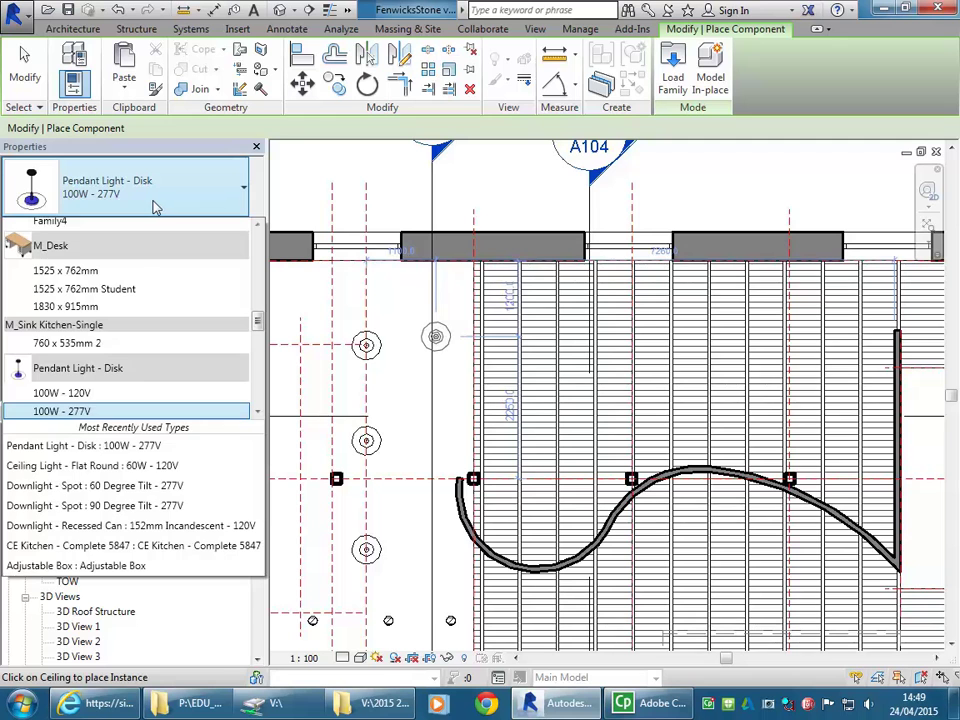
scroll(106, 314, down, 3)
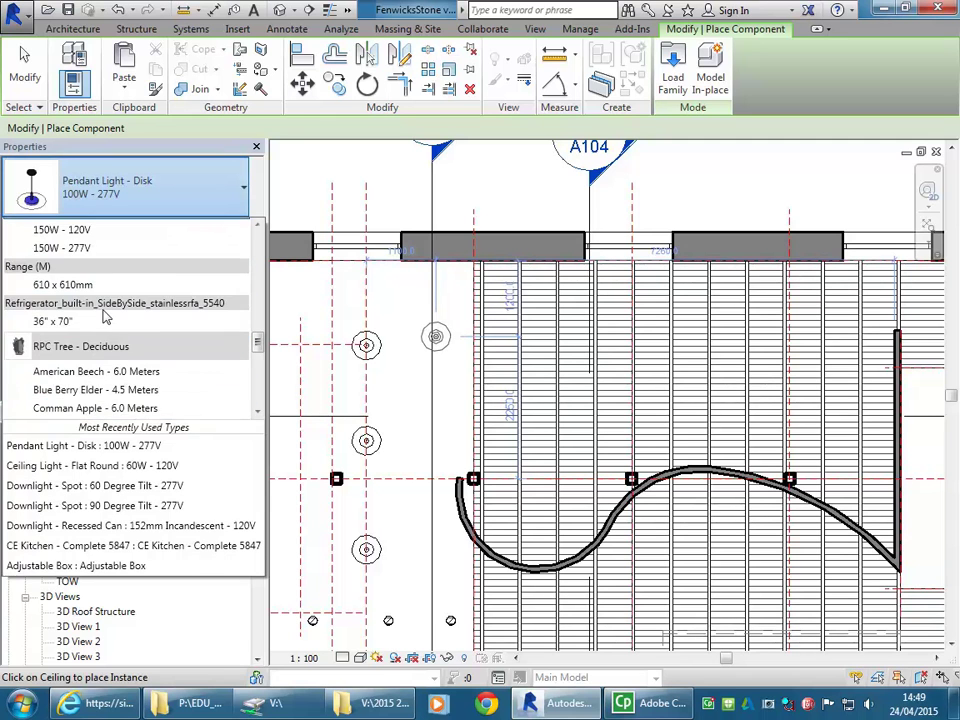
scroll(95, 303, up, 9)
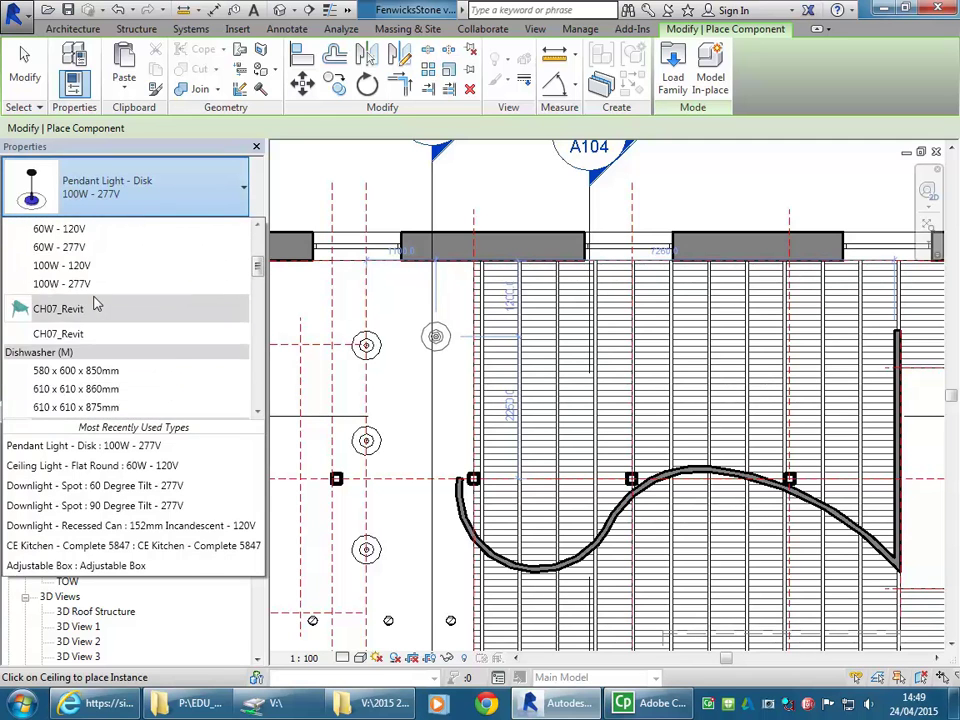
scroll(95, 300, down, 1)
scroll(94, 306, up, 1)
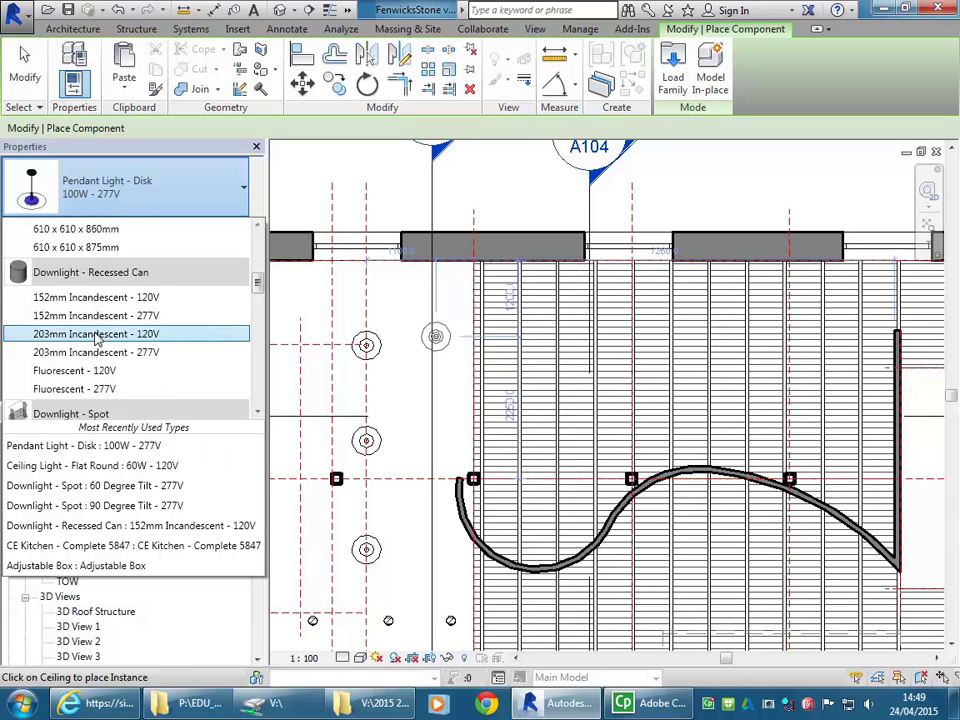
scroll(96, 341, down, 1)
scroll(97, 341, down, 3)
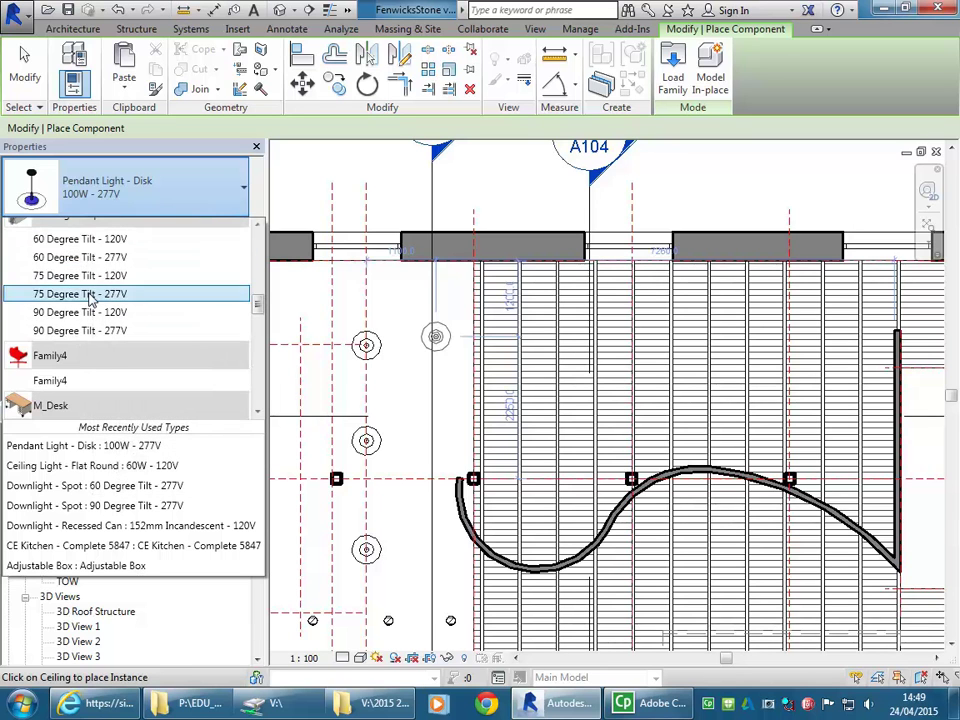
scroll(82, 280, up, 1)
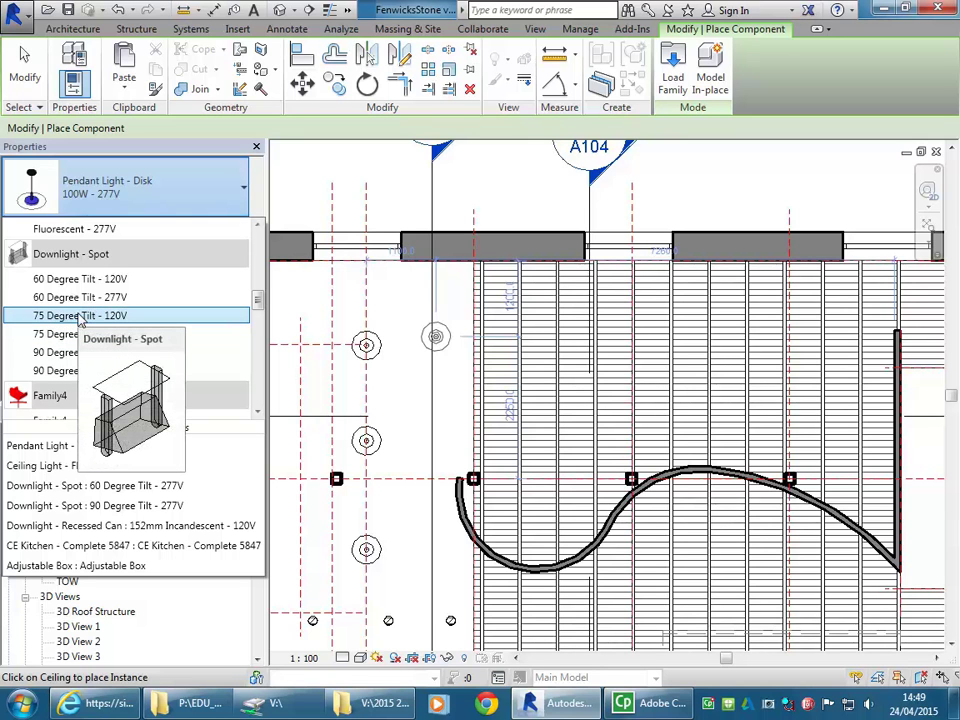
click(79, 317)
- Place the first spot downlight on the joist beside the vertical reference plane of the column nearest the straight partition, above the curved wall
scroll(611, 418, up, 5)
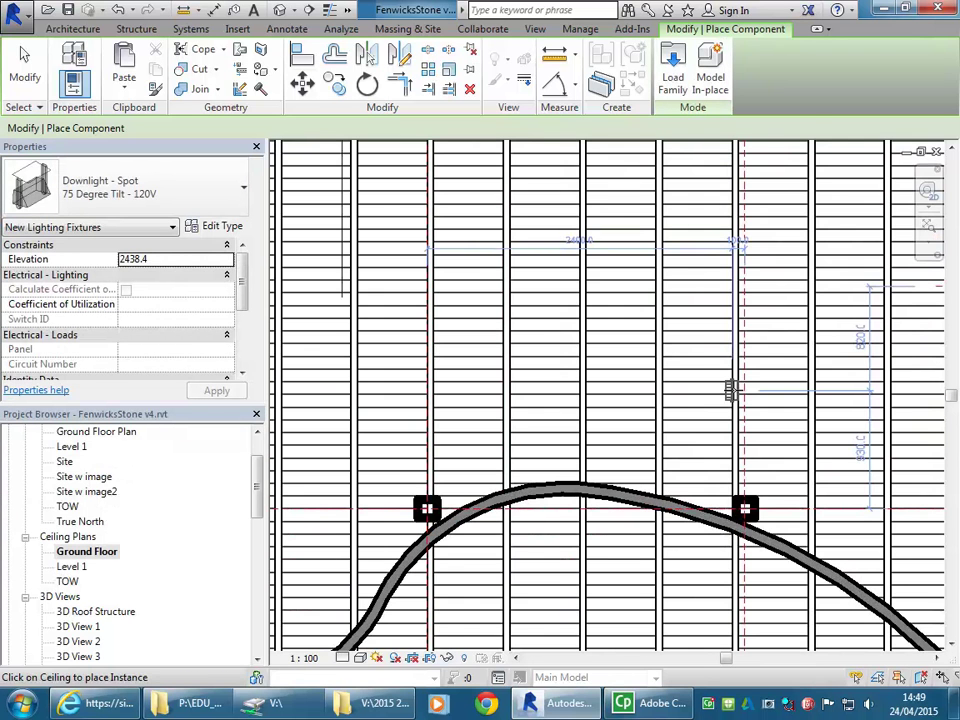
scroll(710, 393, up, 3)
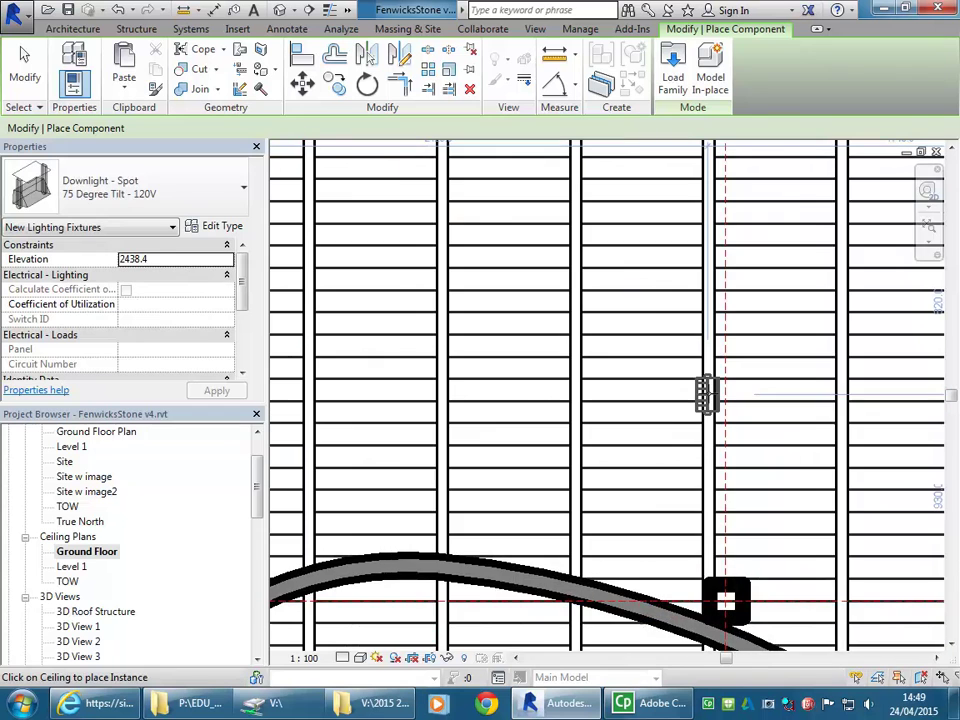
scroll(700, 393, up, 4)
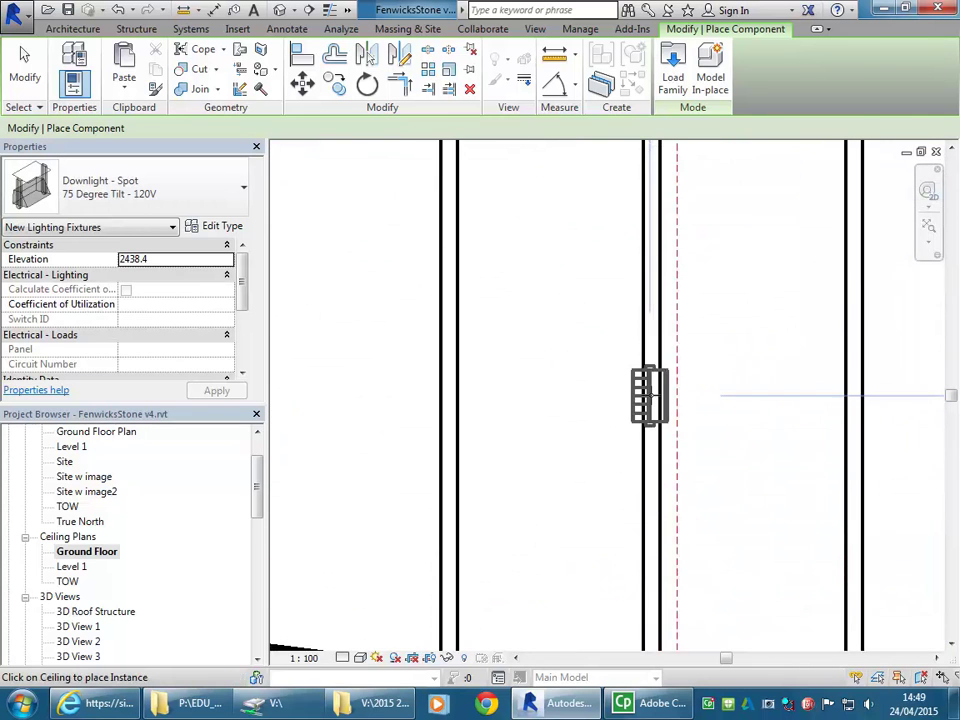
scroll(657, 385, down, 1)
middle_drag(664, 376, 671, 450)
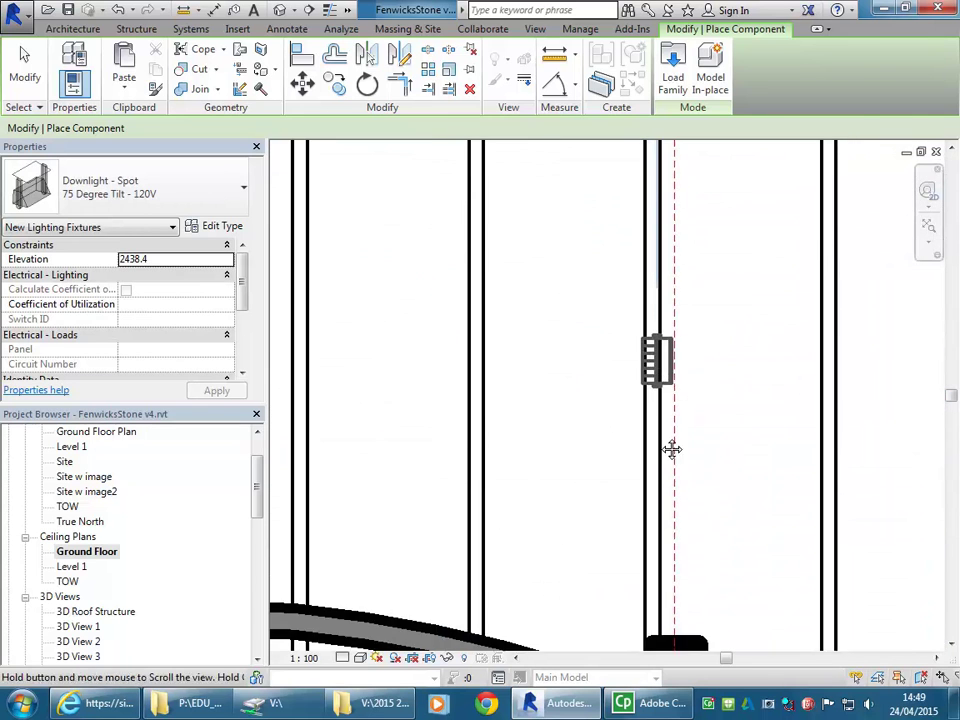
scroll(653, 400, down, 1)
middle_drag(653, 400, 651, 362)
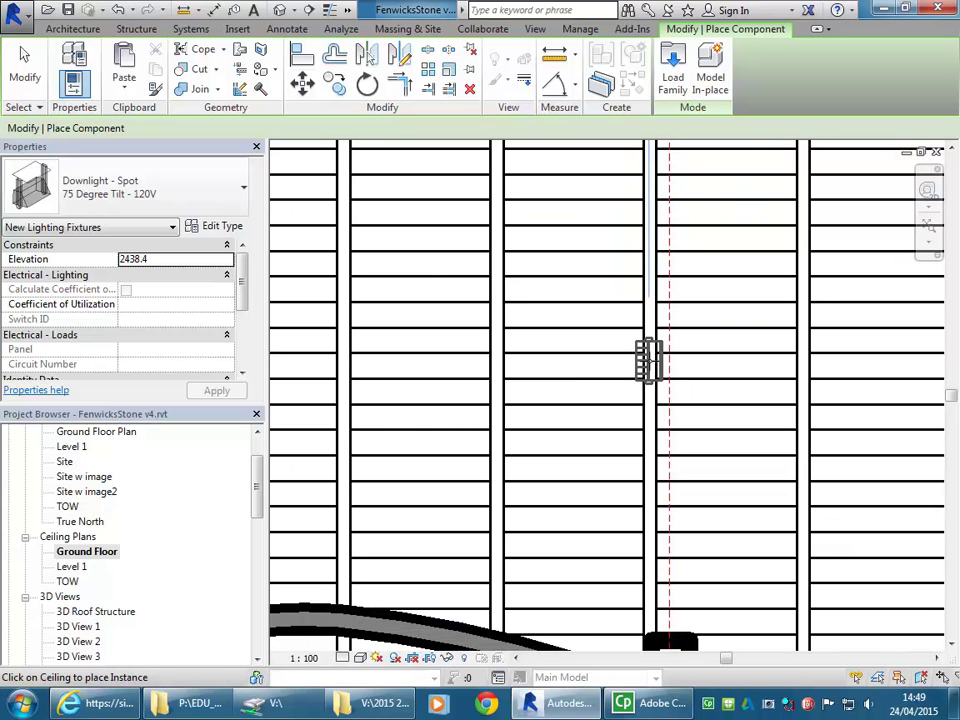
scroll(649, 360, up, 2)
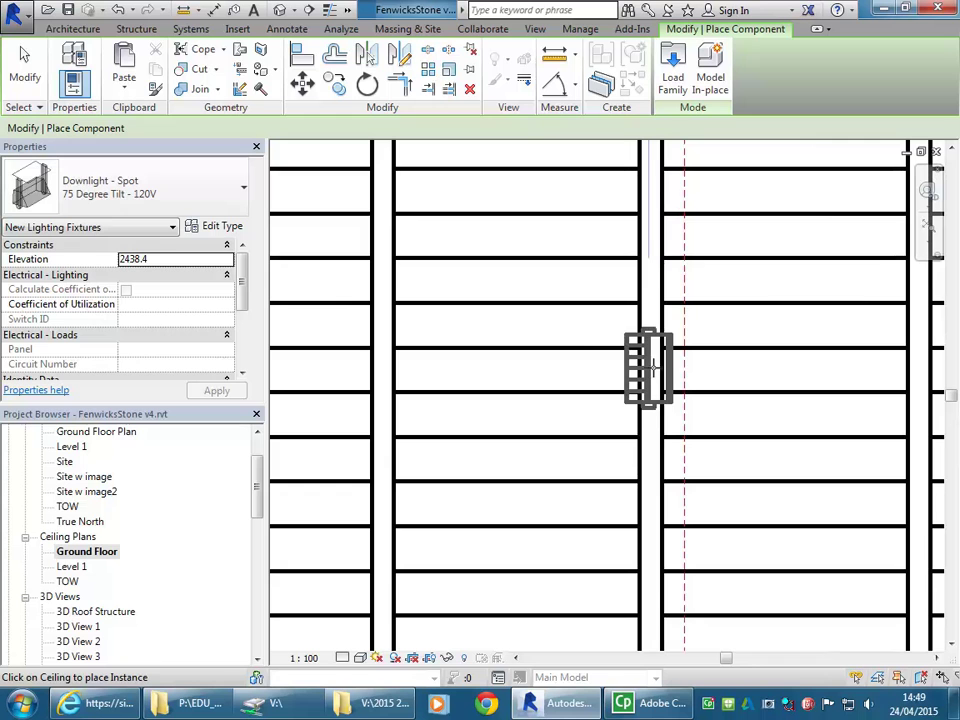
scroll(653, 367, up, 2)
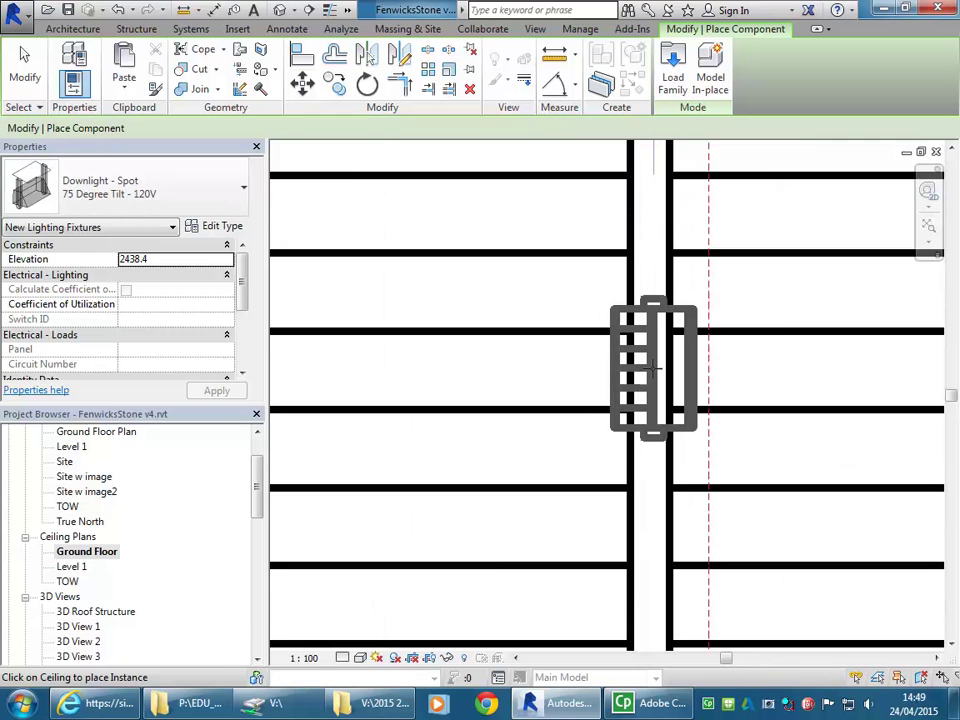
click(636, 366)
- Place two more spot downlights in line on alternate joists, the last about 4140 mm from the straight partition and 2290 mm from the upper wall
scroll(570, 372, down, 5)
middle_drag(570, 373, 744, 379)
scroll(598, 373, up, 4)
scroll(542, 378, down, 1)
middle_drag(544, 379, 744, 384)
scroll(464, 372, down, 3)
middle_drag(480, 376, 640, 380)
scroll(560, 360, up, 4)
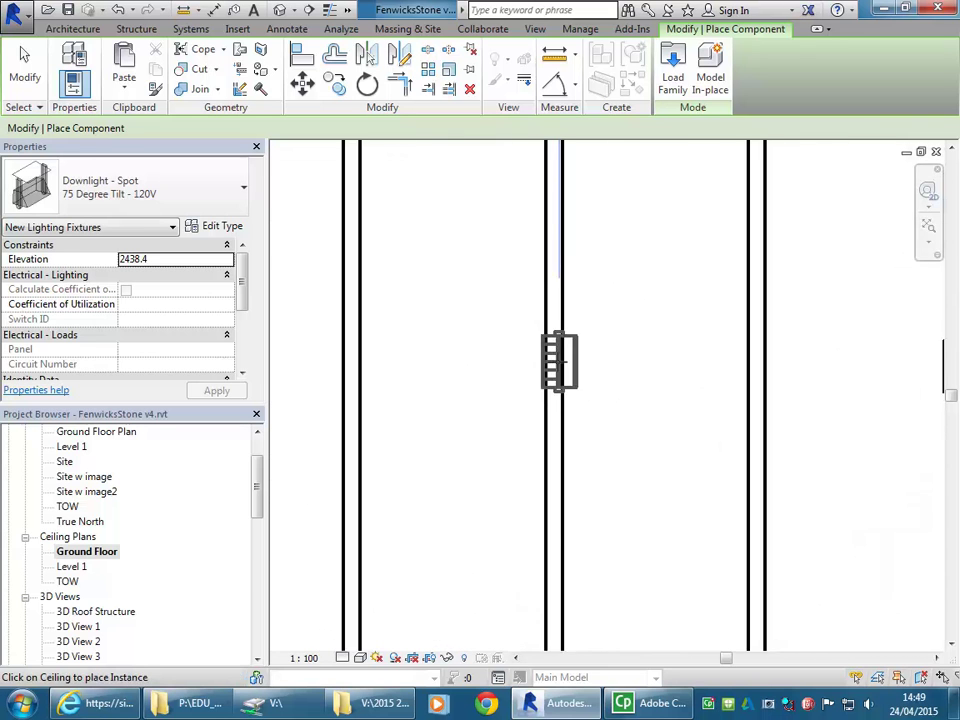
click(553, 366)
scroll(553, 366, down, 5)
mouse_move(437, 360)
middle_down()
mouse_move(534, 368)
mouse_move(558, 395)
middle_up()
scroll(534, 368, up, 3)
click(506, 378)
- Place a fourth spot downlight on a joist inside the curved wall, about 245 mm below the column line and 1170 mm from the middle column
scroll(557, 340, down, 5)
scroll(558, 395, down, 1)
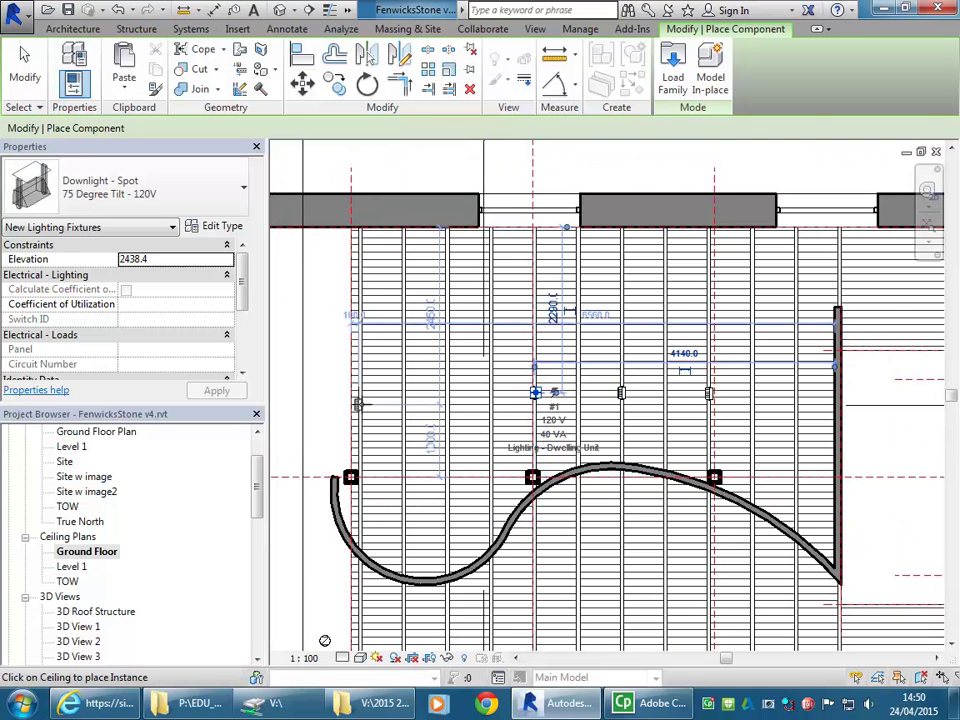
scroll(444, 483, up, 2)
middle_drag(465, 482, 480, 512)
scroll(478, 480, up, 2)
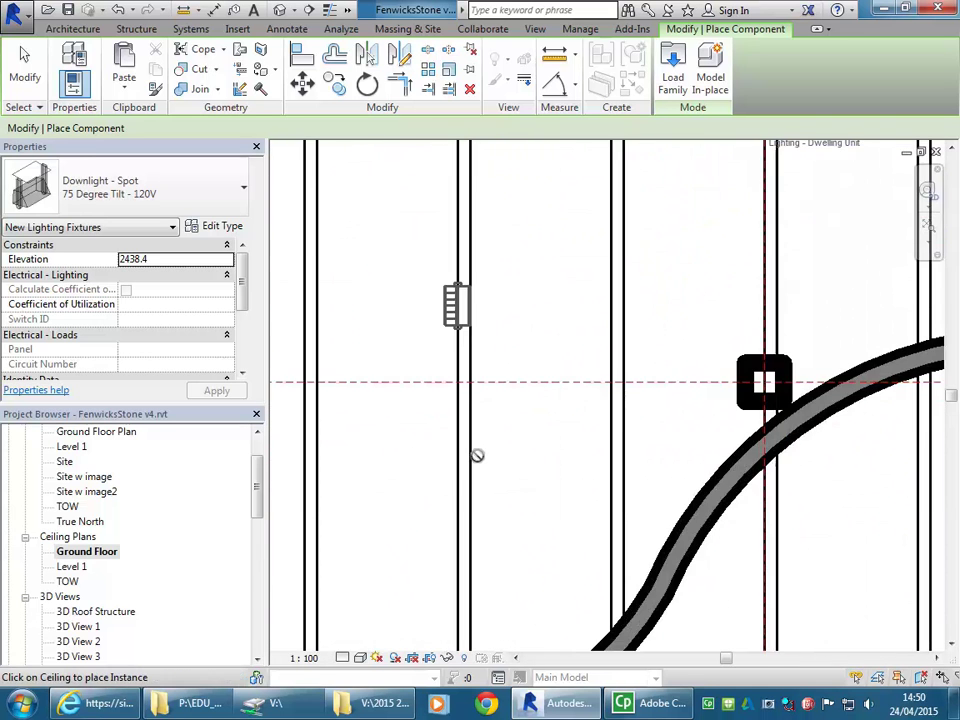
scroll(464, 452, up, 2)
scroll(465, 446, down, 1)
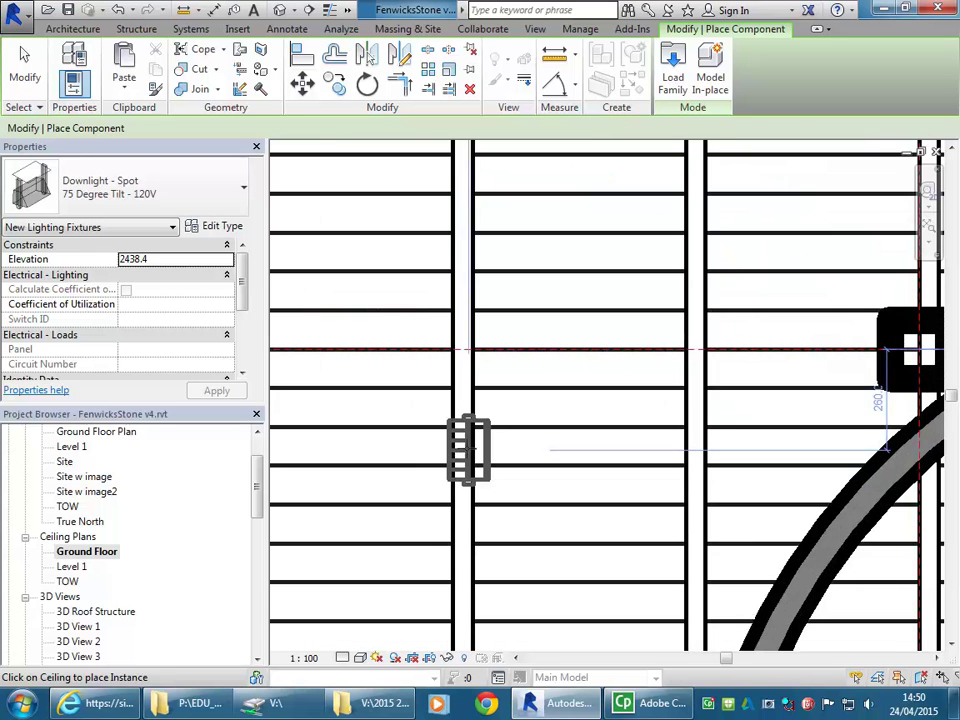
scroll(465, 445, up, 2)
scroll(440, 430, down, 3)
scroll(540, 431, up, 1)
middle_drag(426, 423, 446, 461)
scroll(420, 428, down, 1)
scroll(447, 462, down, 3)
scroll(447, 462, down, 1)
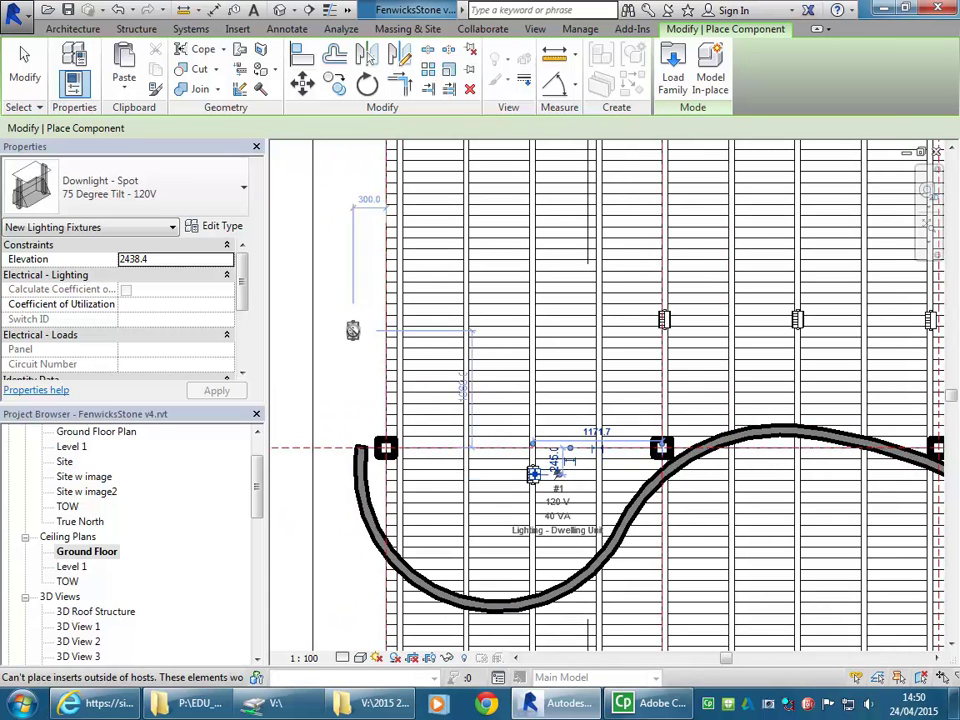
middle_drag(355, 330, 364, 400)
scroll(374, 401, down, 2)
right_click(380, 390)
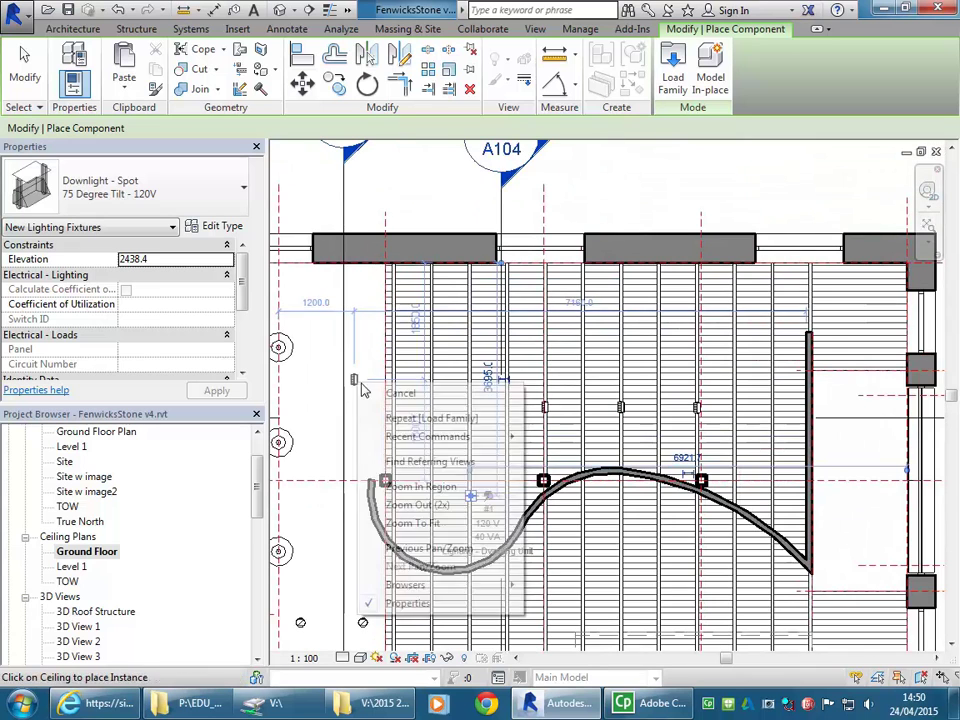
click(428, 401)
- Create a perspective camera view with its eye near the upper end of the straight partition, aimed diagonally across the room past the pendant lights
middle_drag(451, 402, 467, 408)
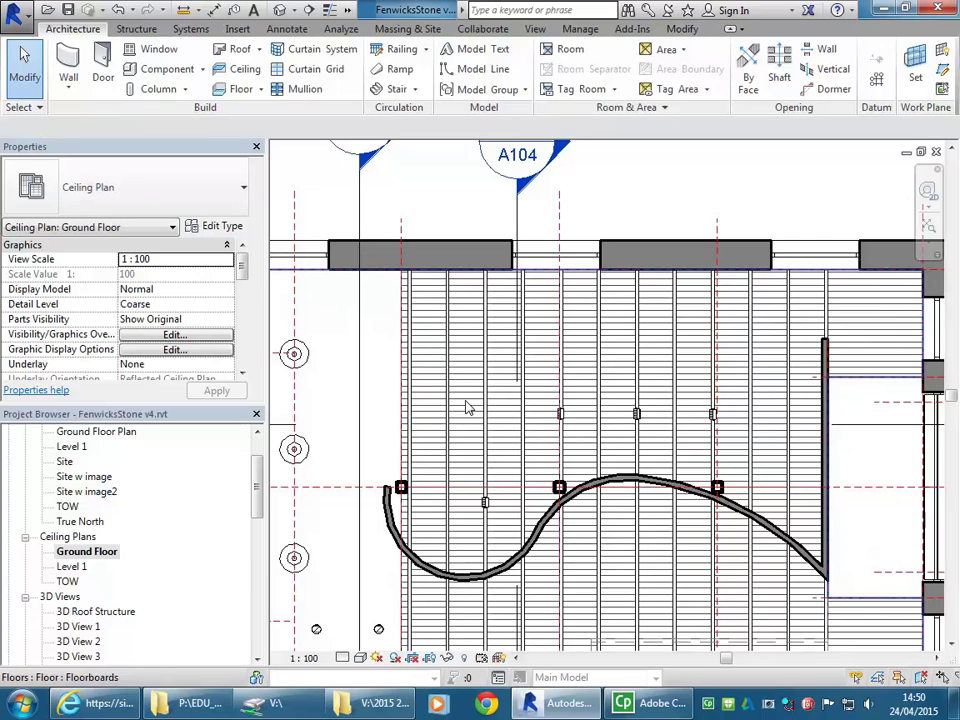
scroll(470, 385, down, 3)
scroll(492, 364, up, 1)
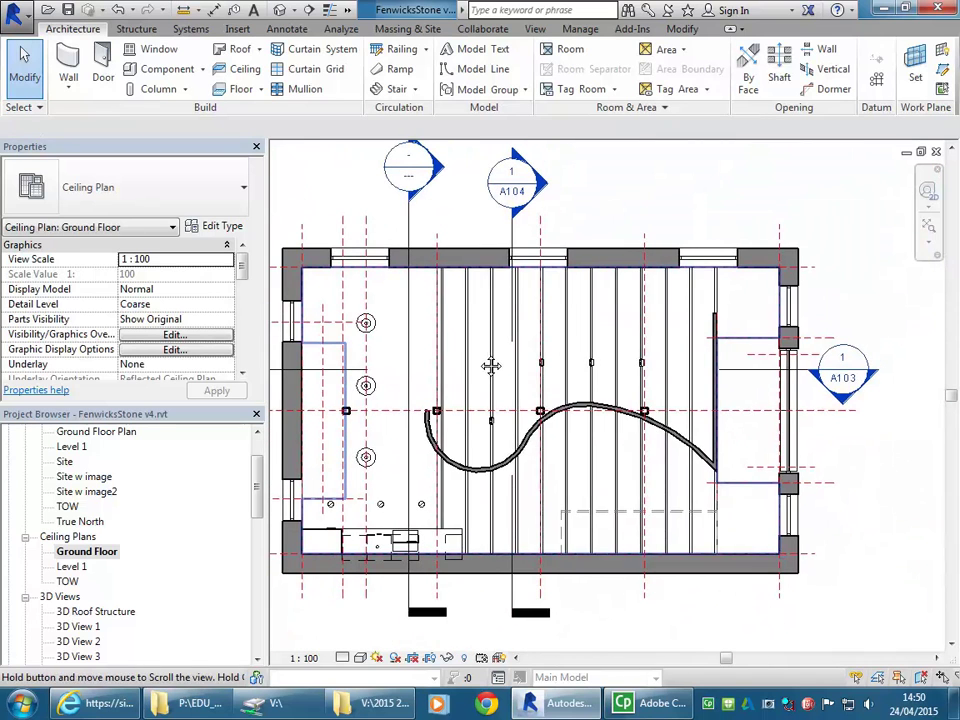
middle_drag(481, 362, 535, 392)
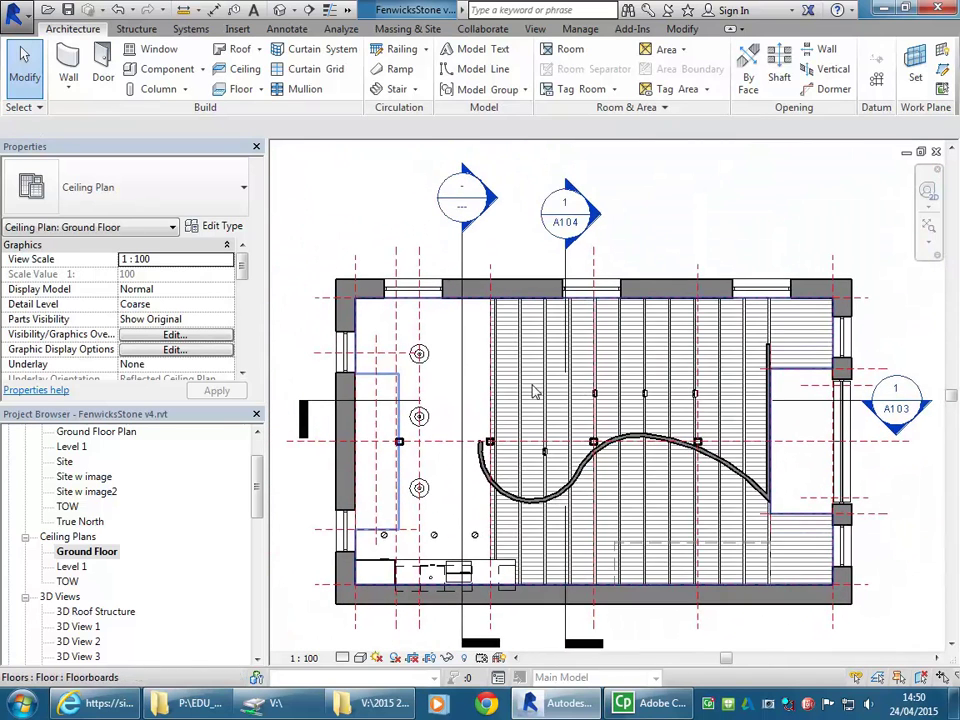
click(295, 11)
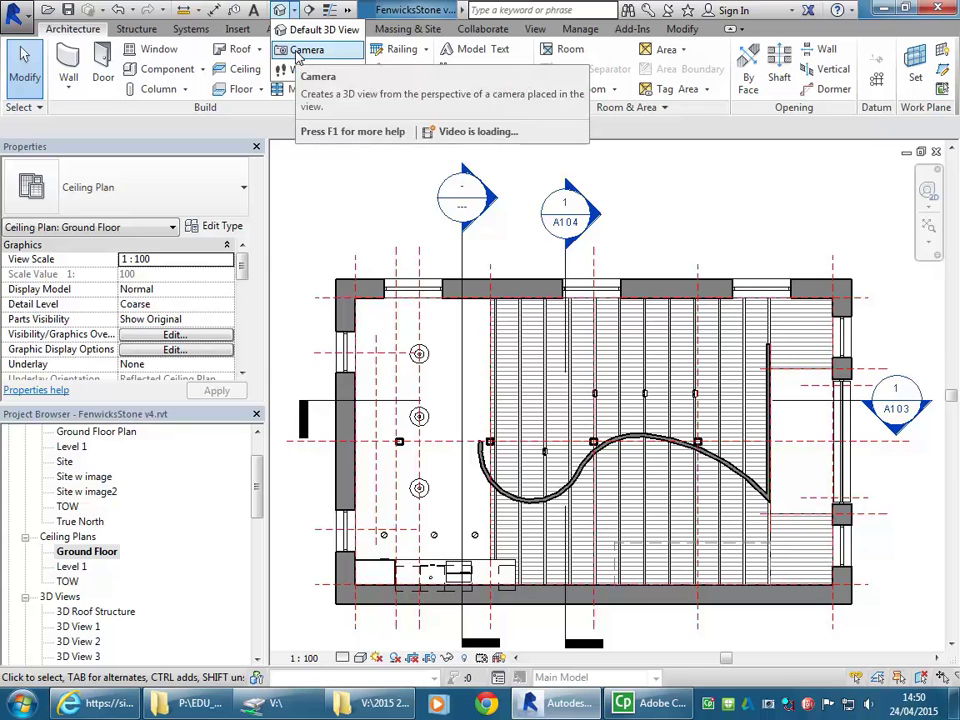
click(300, 50)
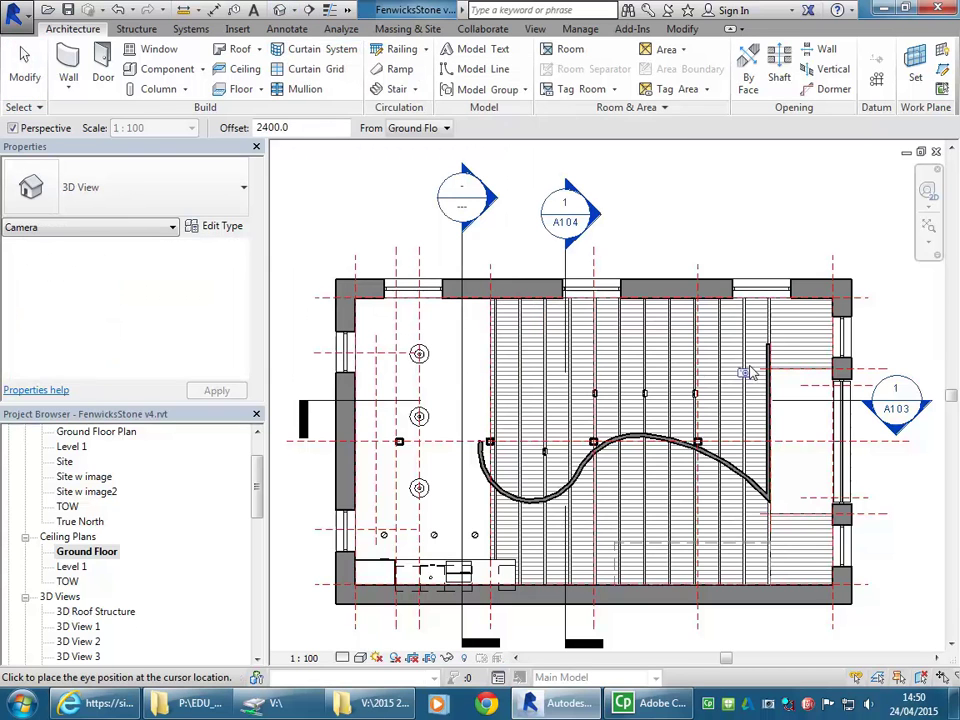
click(765, 311)
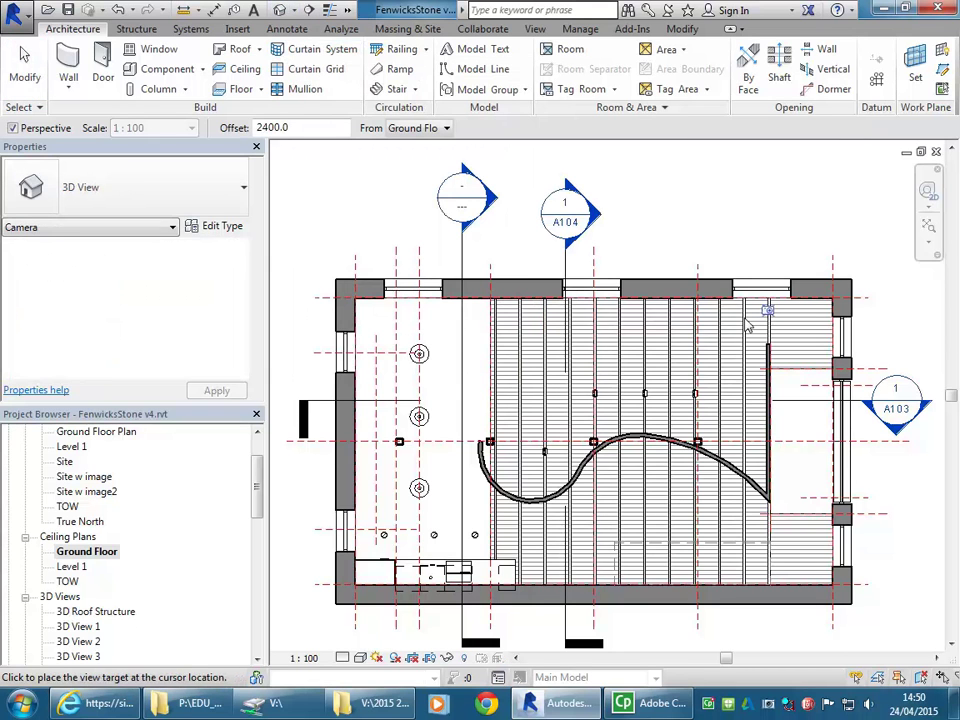
middle_drag(296, 505, 328, 487)
click(328, 487)
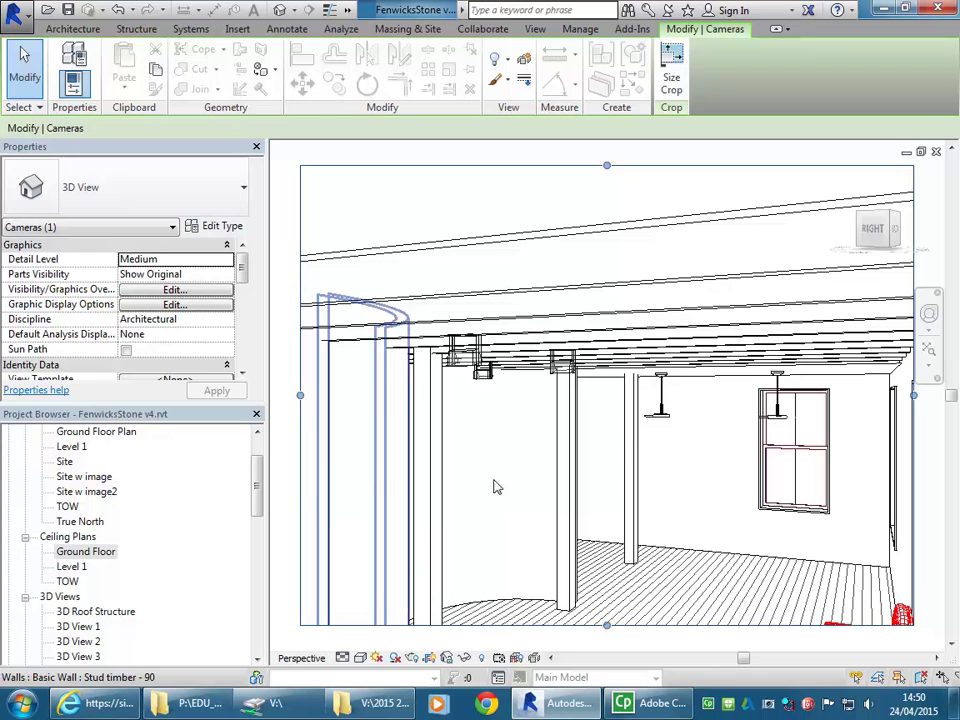
click(708, 503)
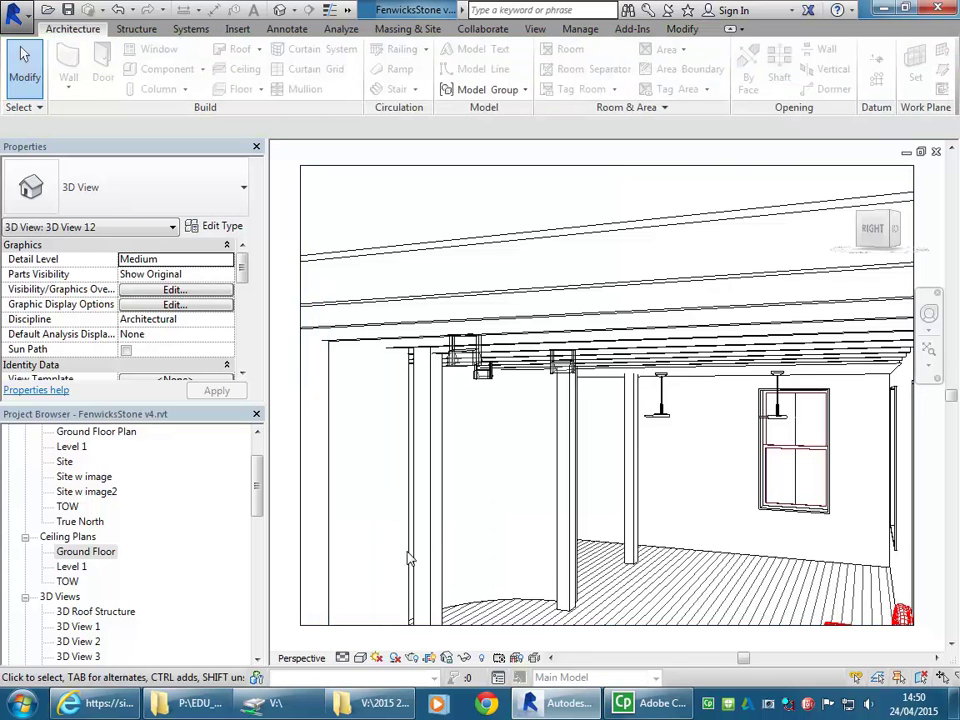
click(420, 656)
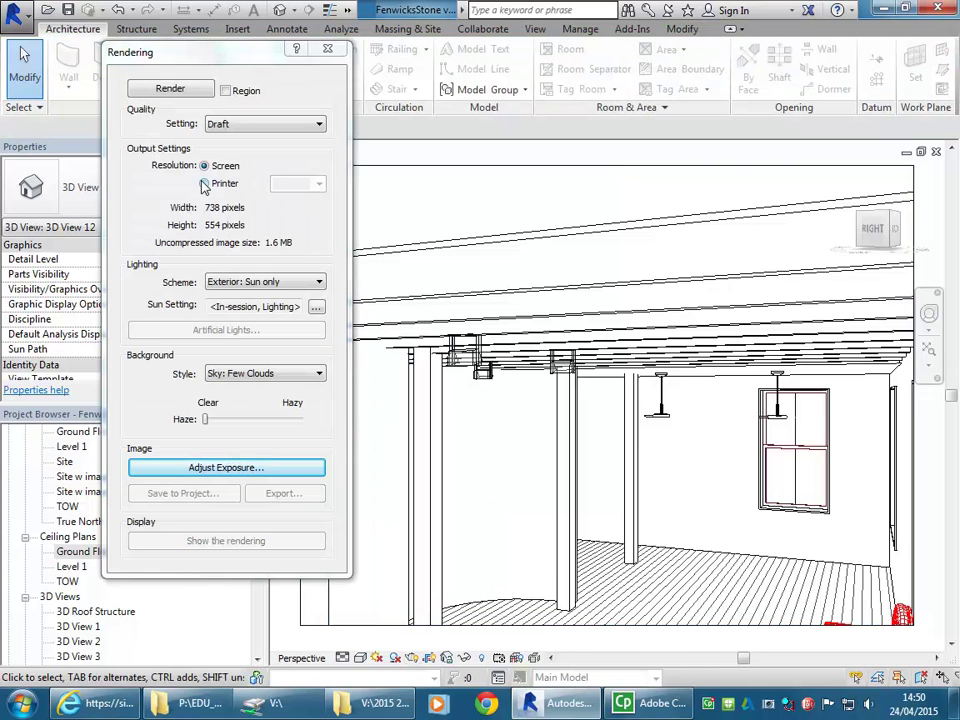
click(326, 50)
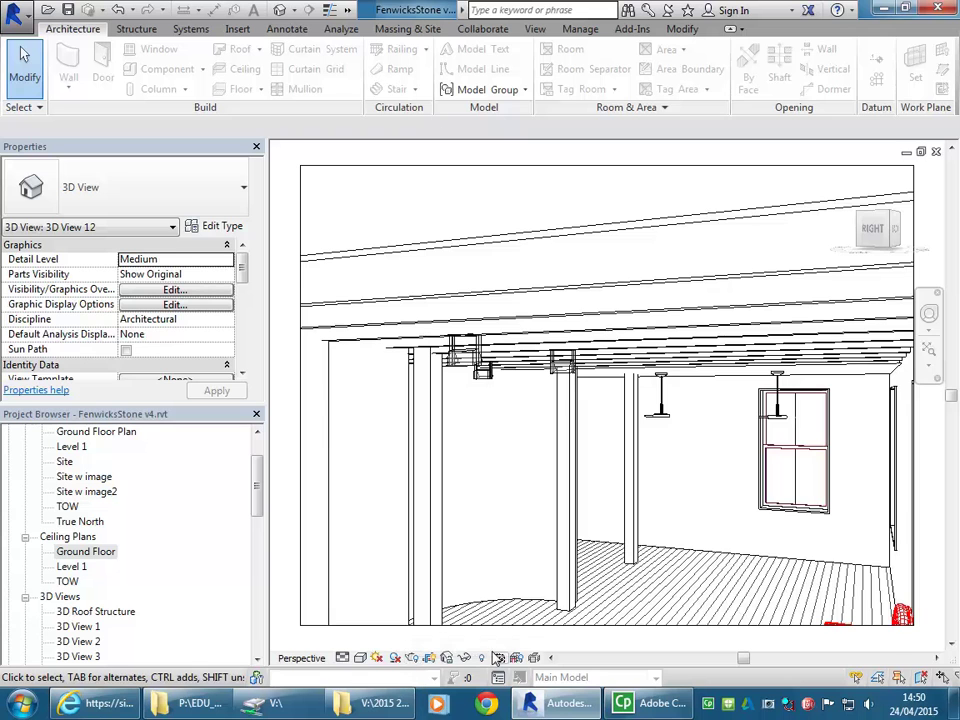
- Render the camera view at Draft quality with the lighting scheme set to Interior: Artificial only
click(536, 29)
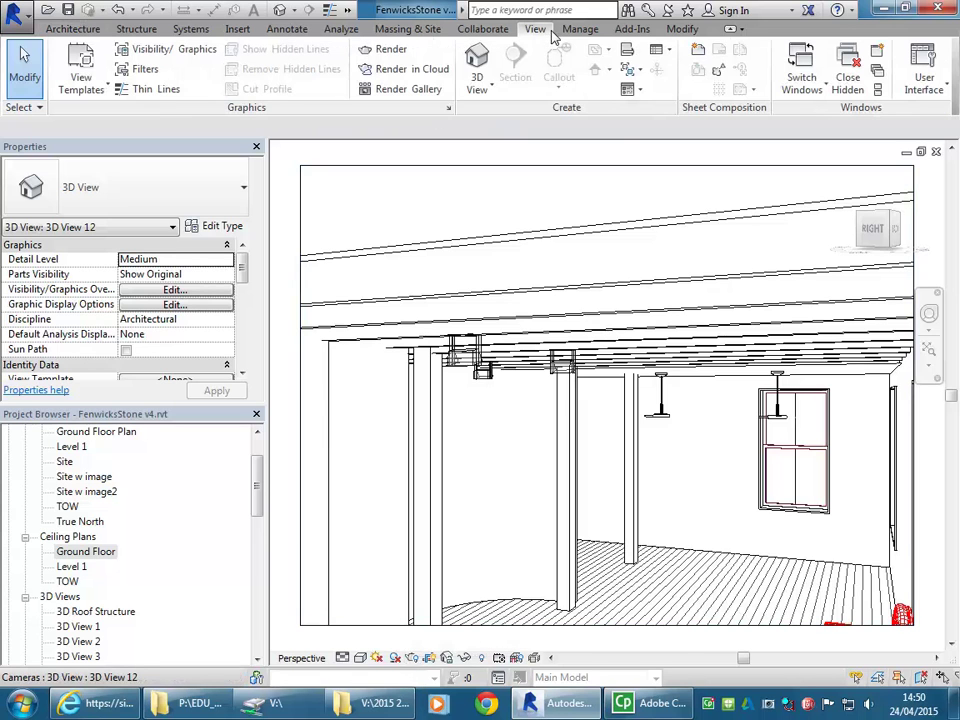
click(391, 50)
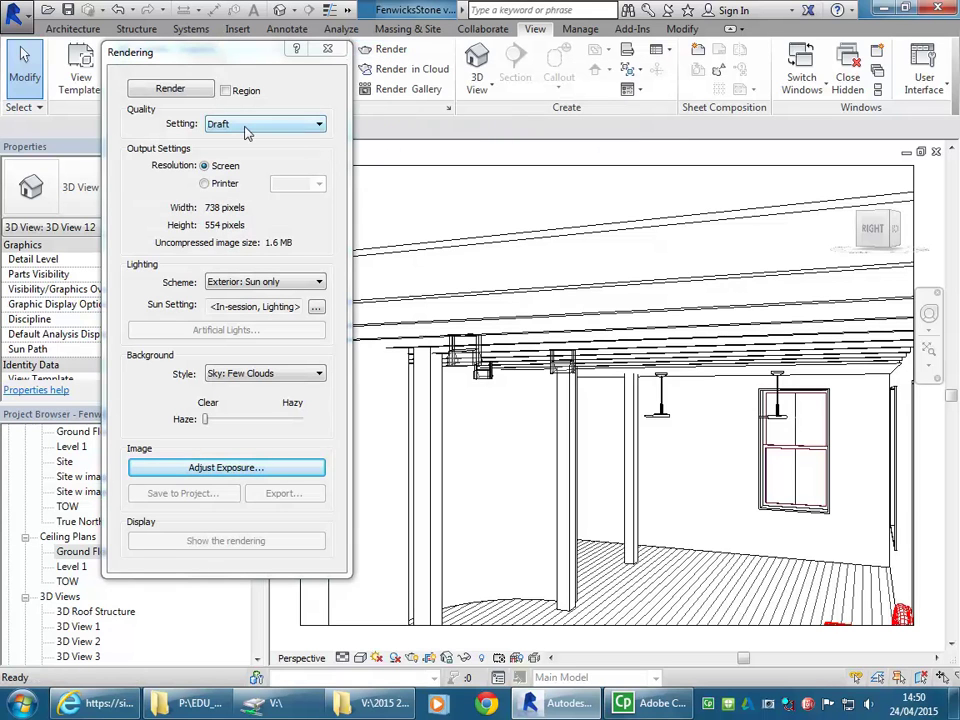
click(266, 286)
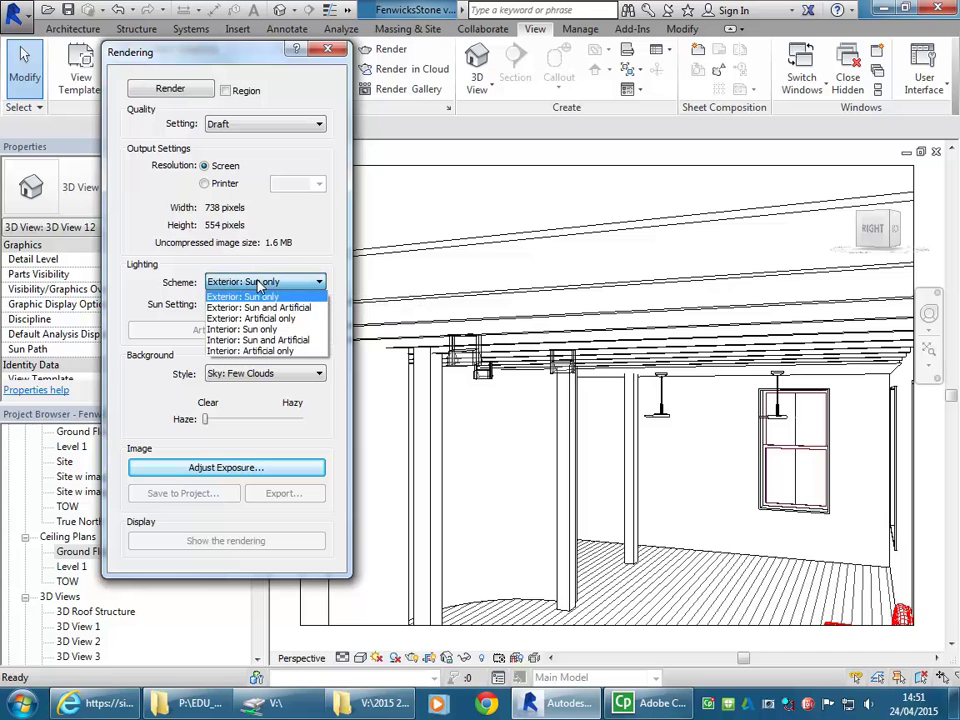
click(253, 352)
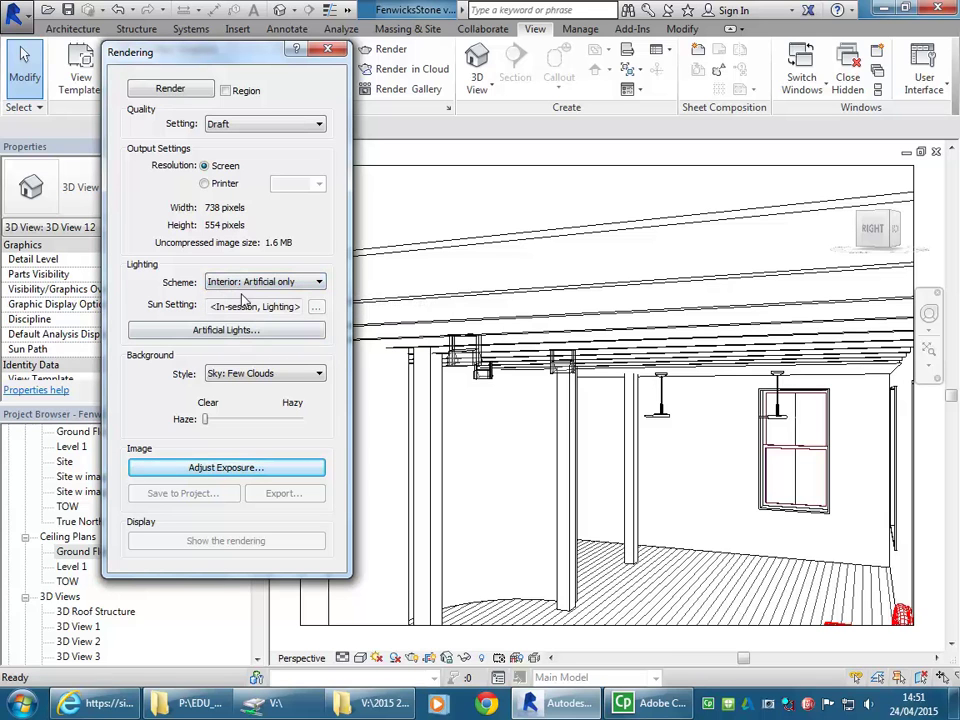
click(236, 281)
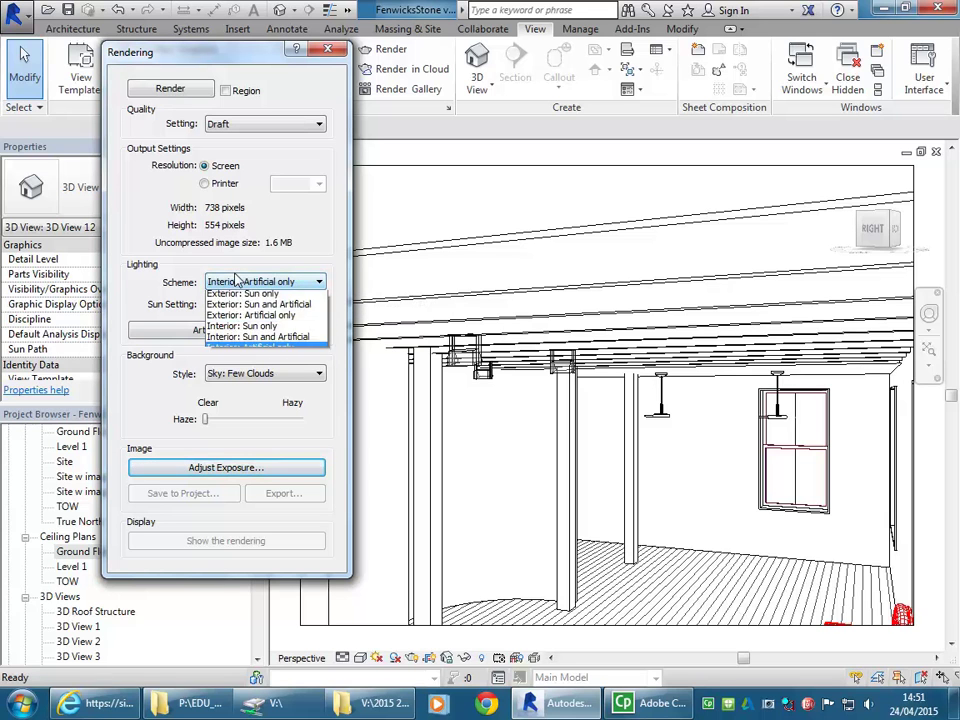
click(247, 352)
click(150, 88)
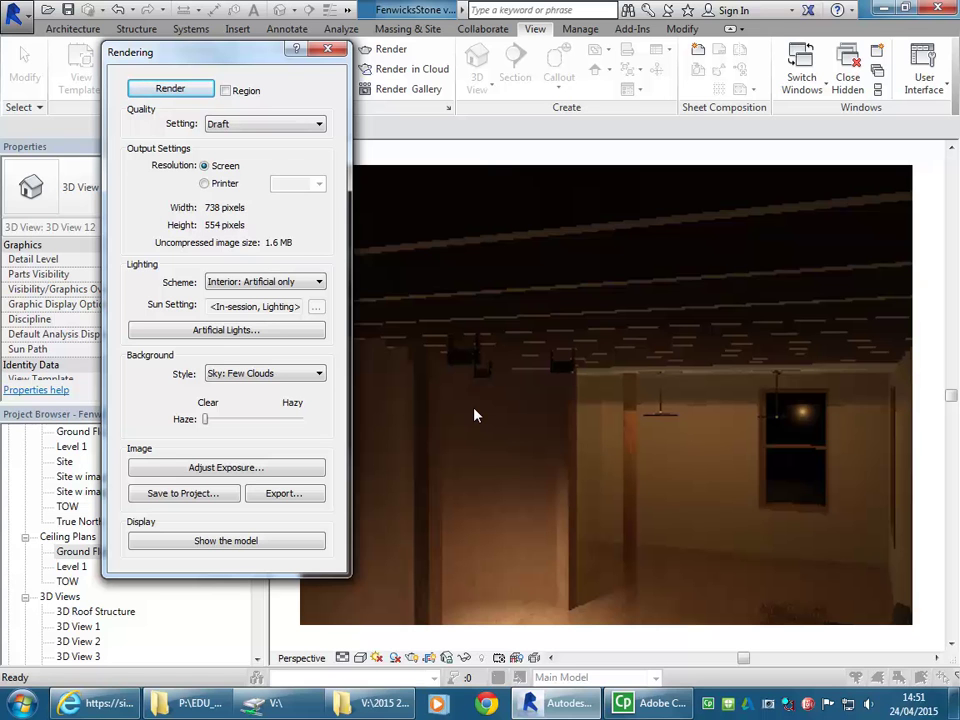
- Brighten the rendered image by setting its exposure value to 5.79
drag(247, 62, 182, 71)
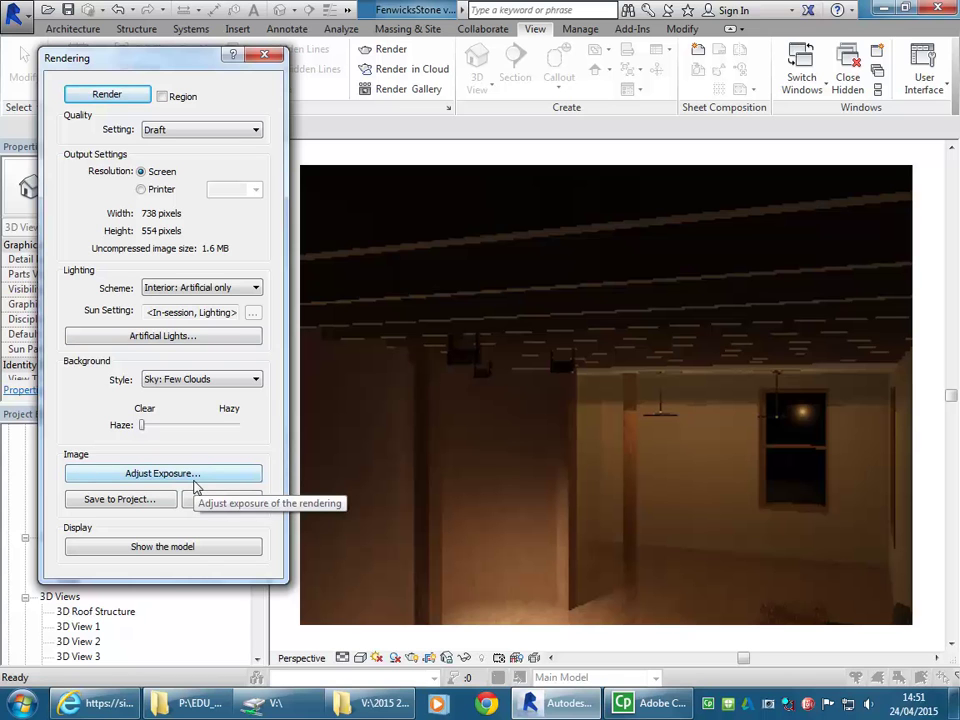
click(139, 477)
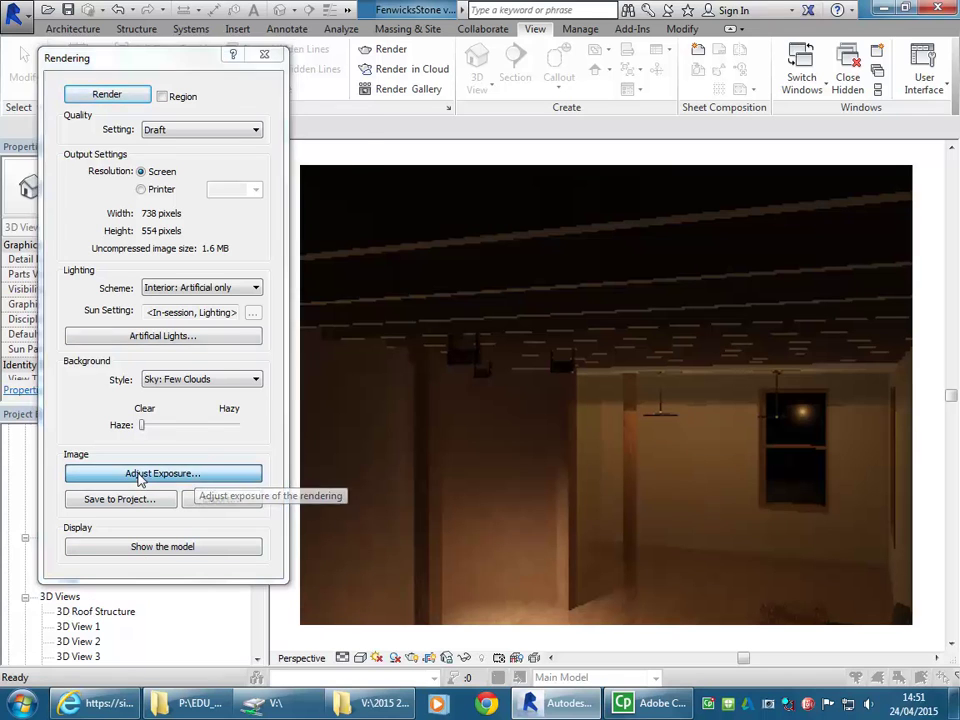
drag(274, 87, 264, 91)
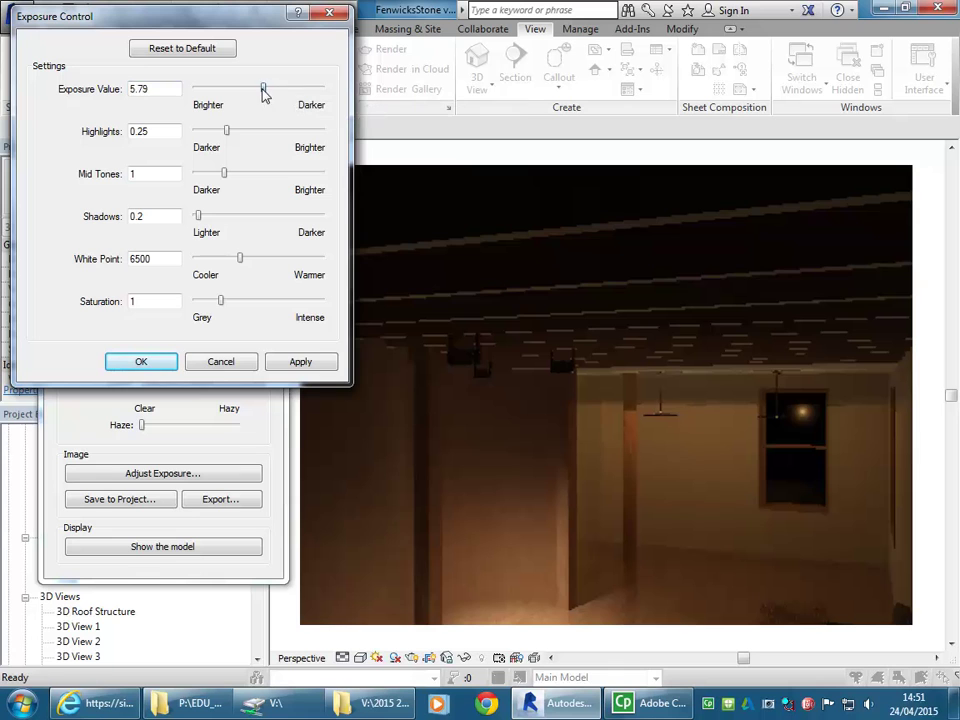
click(300, 362)
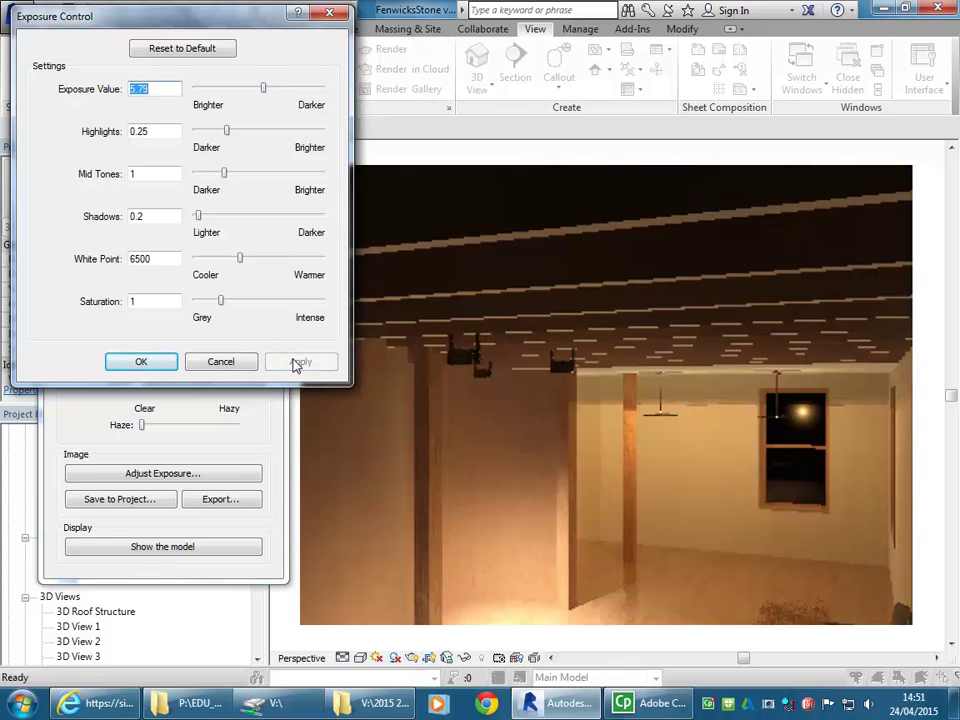
click(140, 362)
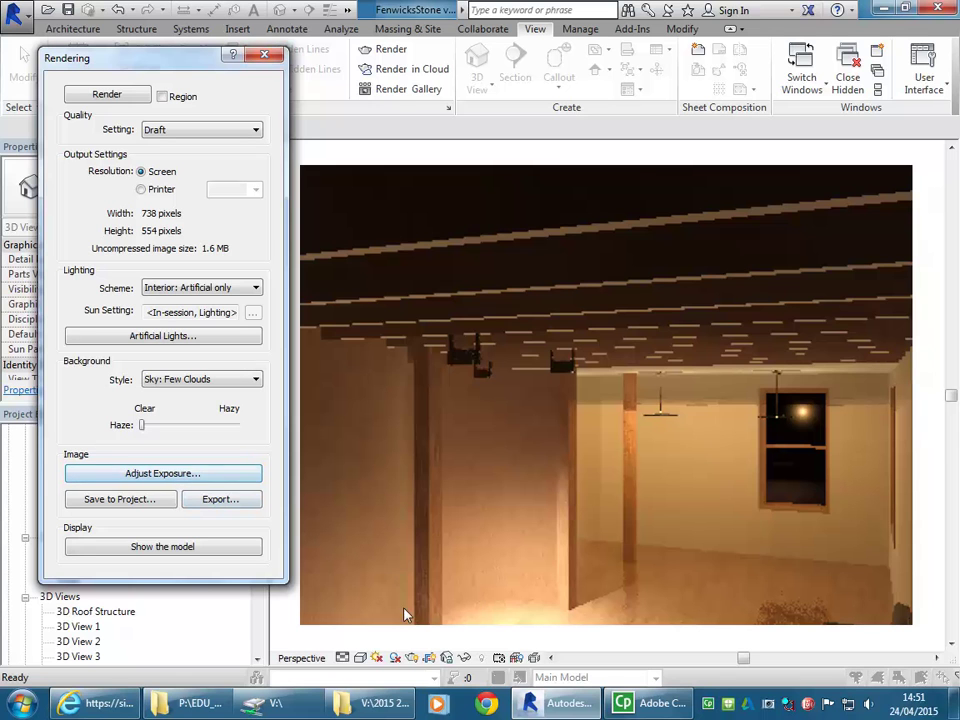
- Darken the rendered image slightly by setting its exposure value to 6.47
click(197, 474)
click(265, 89)
click(265, 89)
click(300, 361)
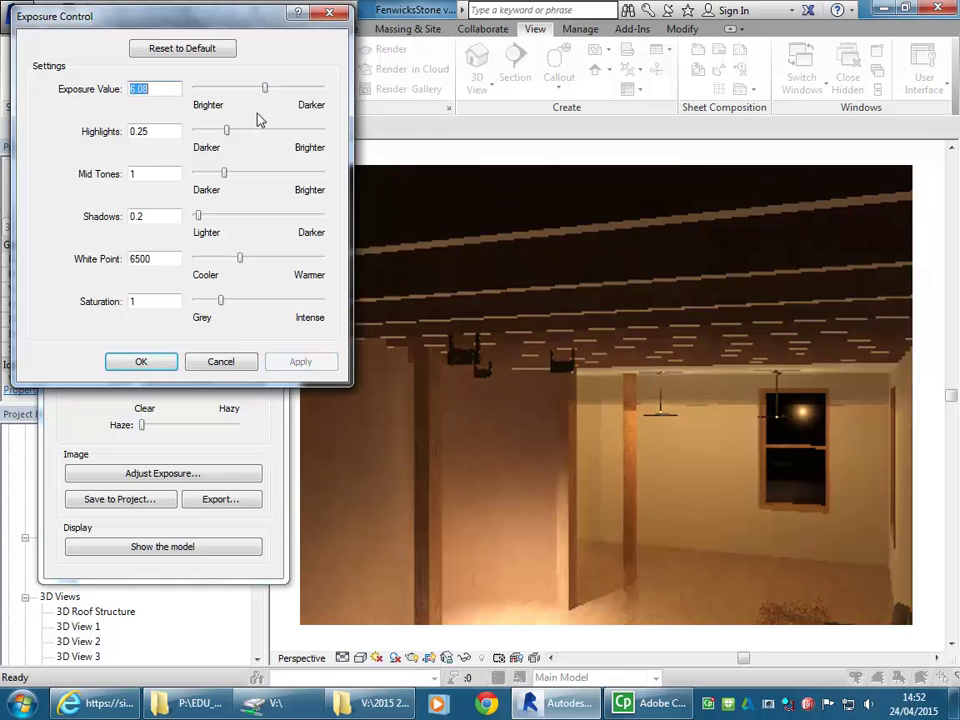
drag(266, 90, 268, 91)
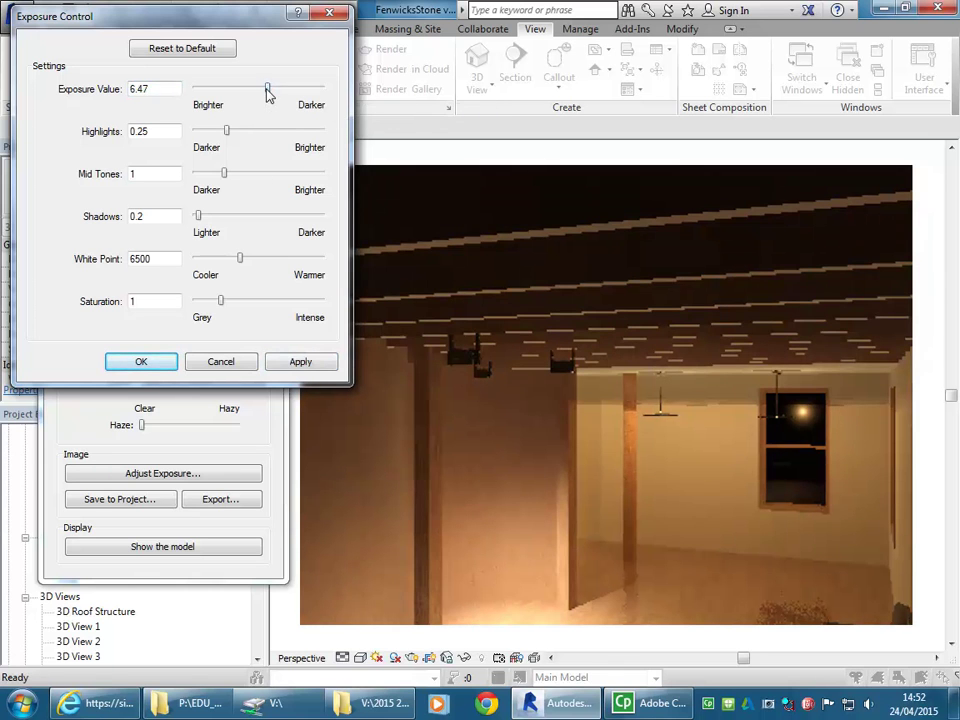
click(305, 362)
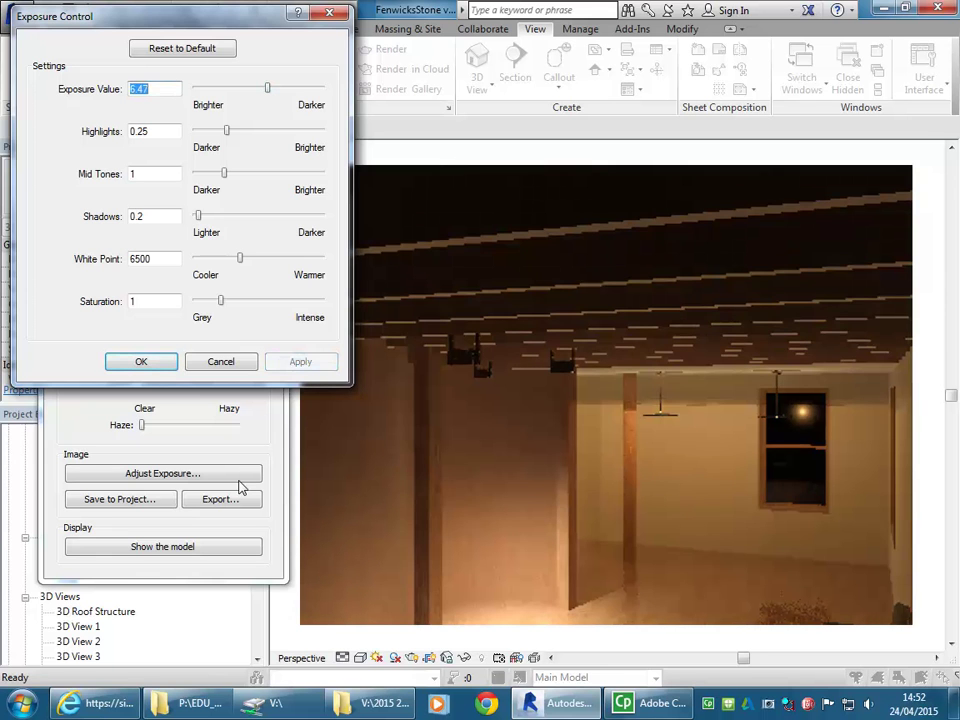
click(141, 363)
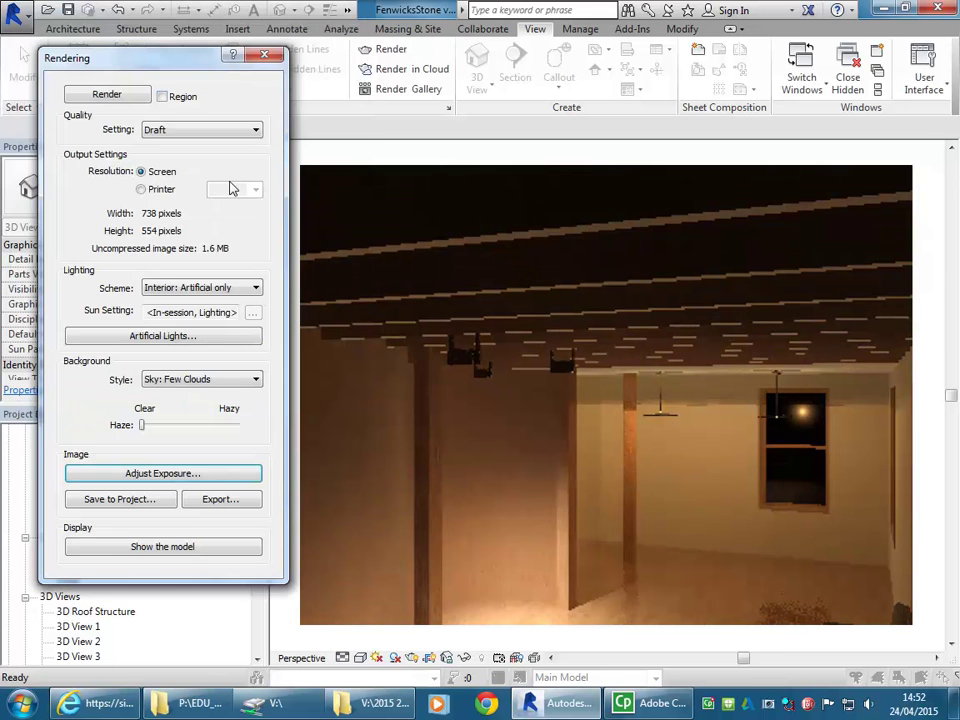
- Reframe the interior camera to take in more floor and the chair beside the wall, and render the view at Draft quality
click(264, 54)
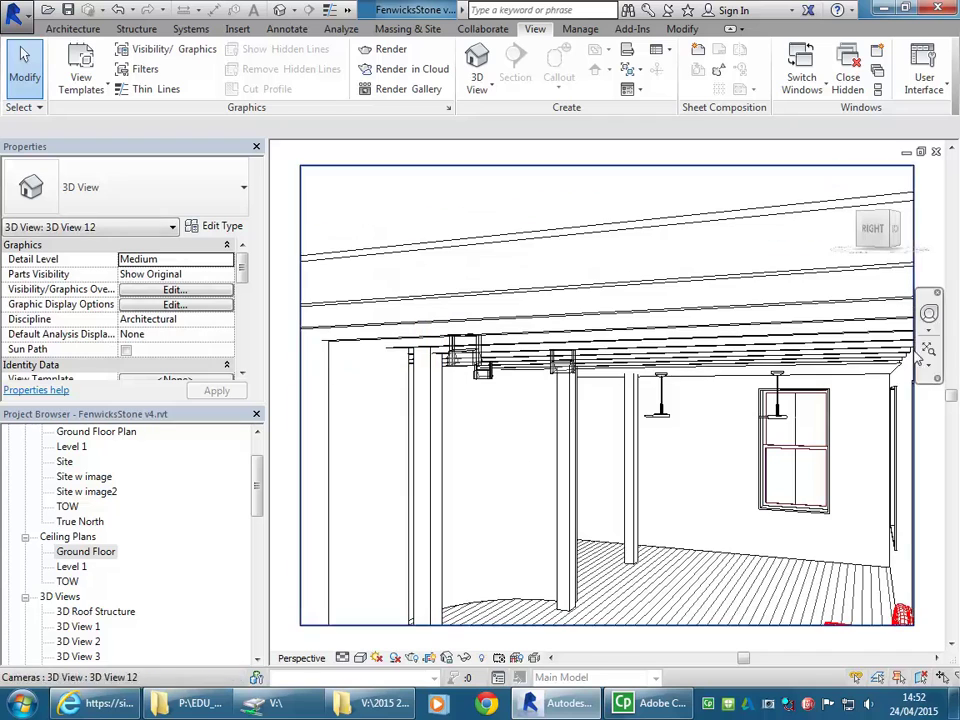
click(929, 313)
drag(586, 424, 578, 366)
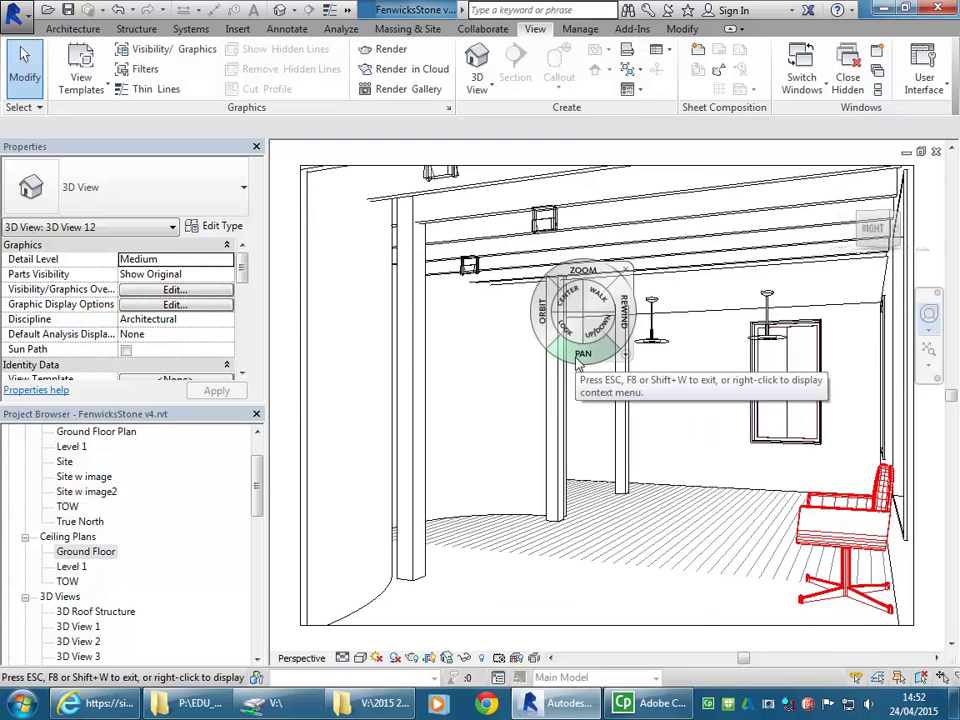
key(Escape)
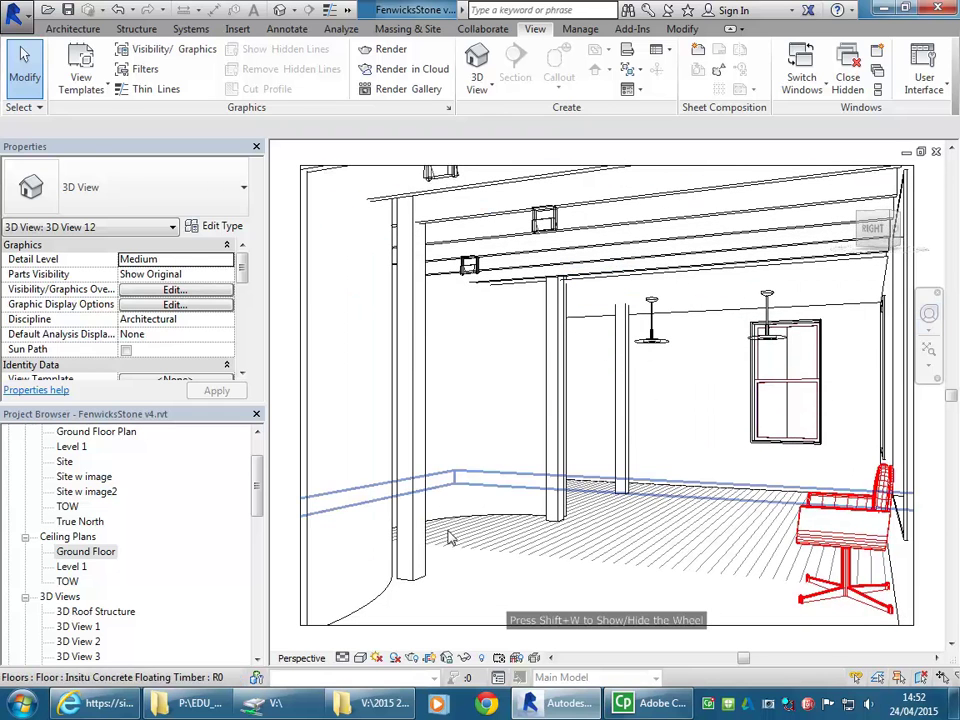
click(412, 657)
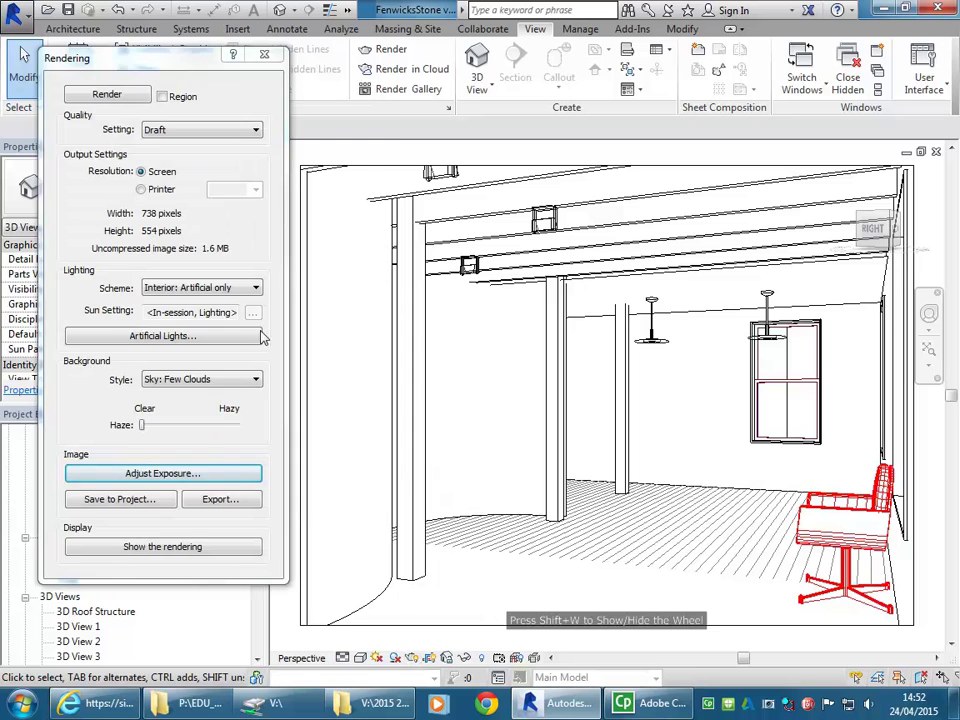
click(103, 94)
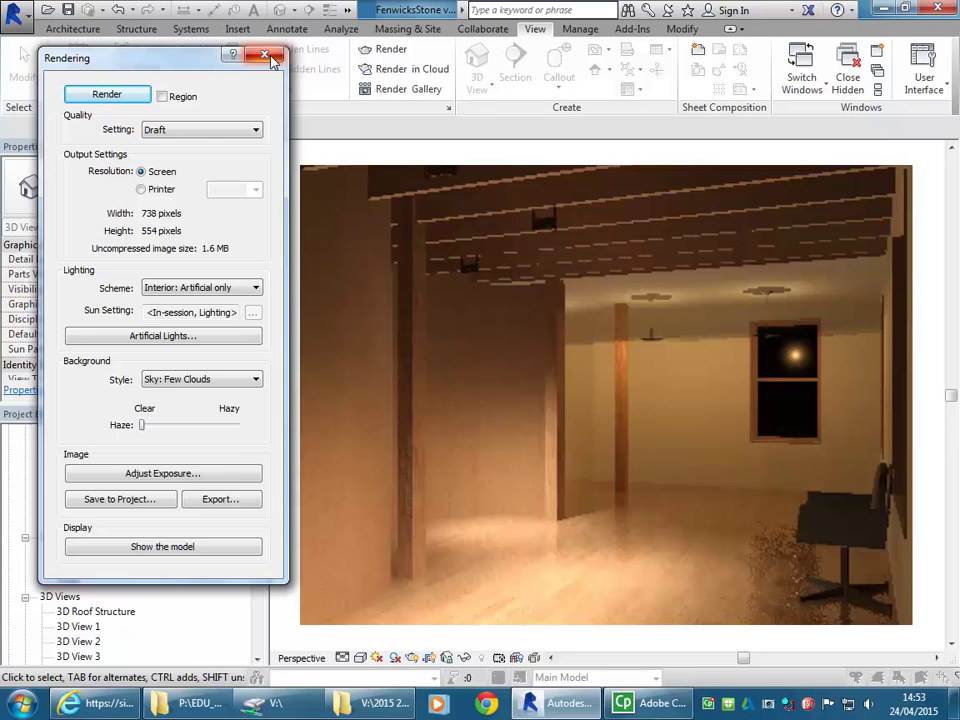
- Raise the render quality to Medium and render the reframed interior view
click(203, 135)
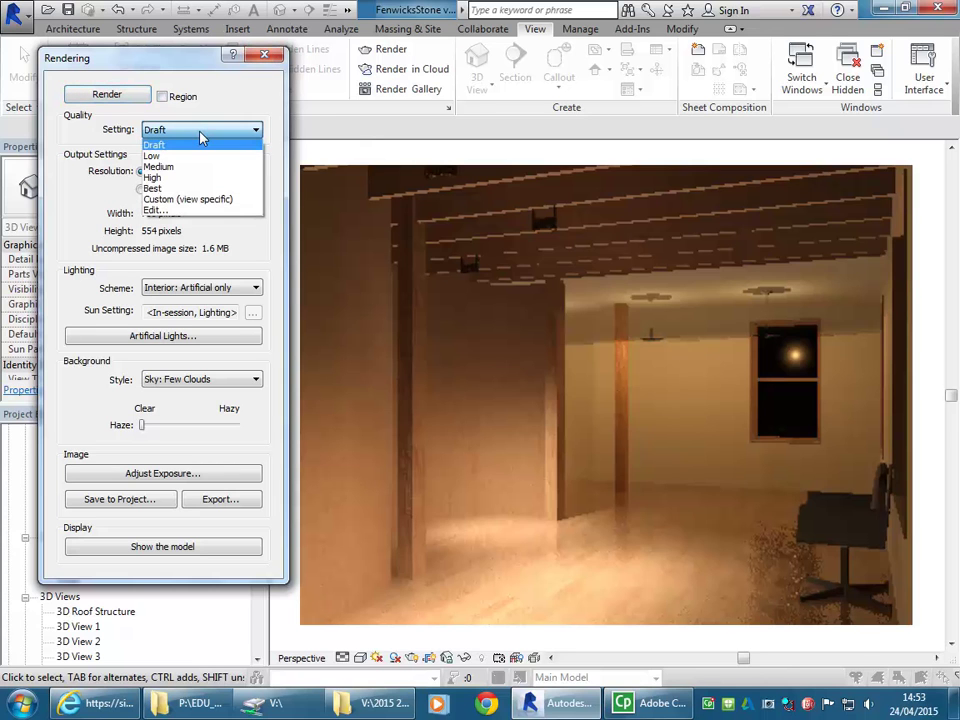
click(190, 166)
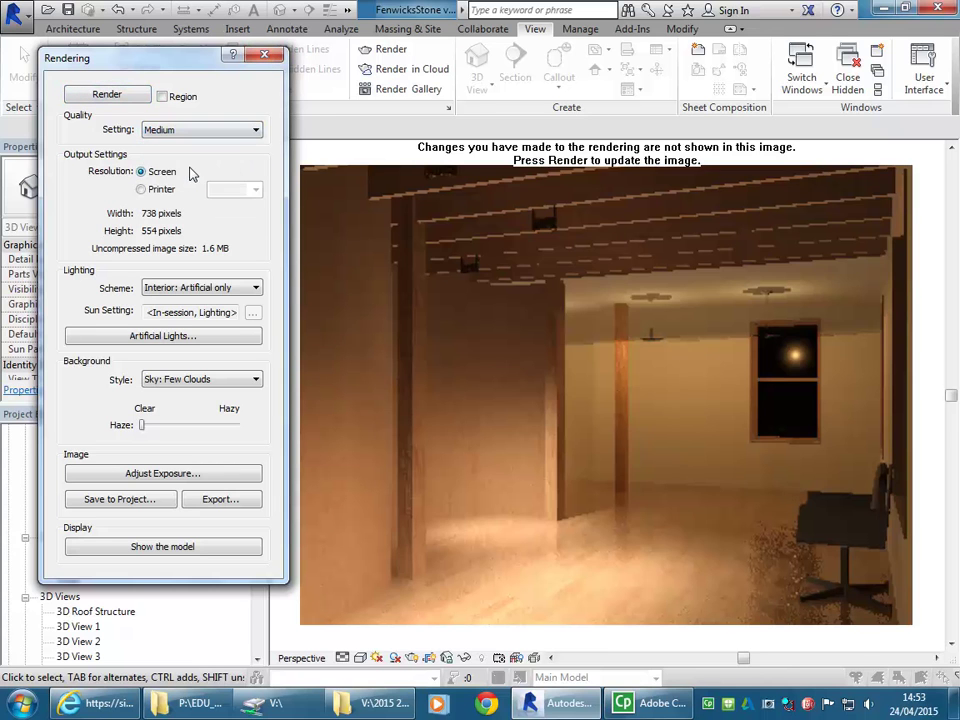
click(97, 97)
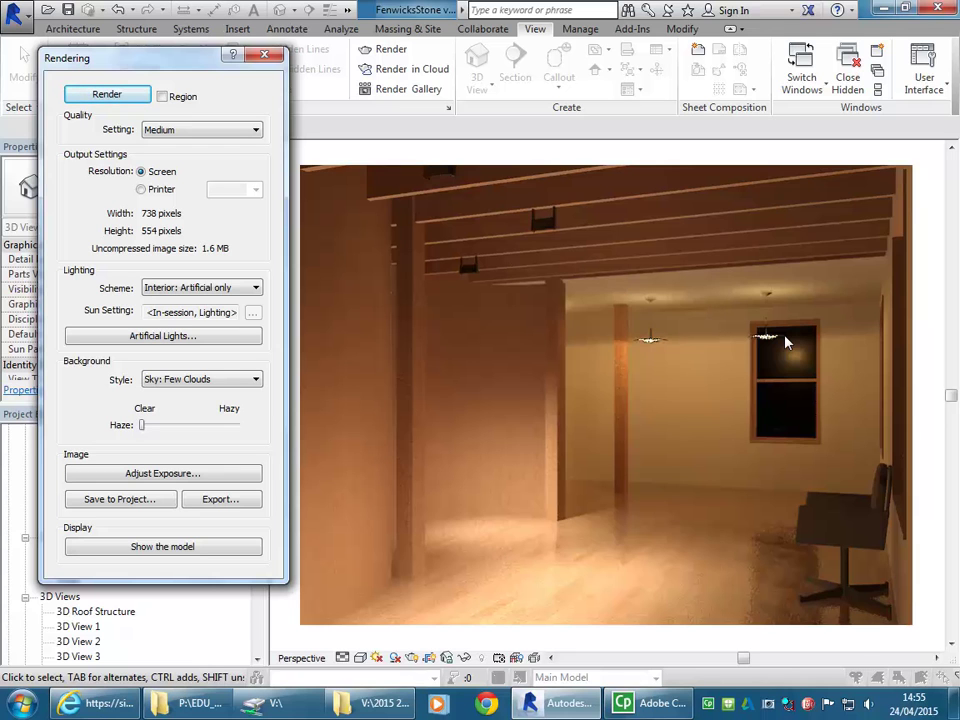
- Render the same interior view again with the quality set back to Draft
click(182, 132)
click(180, 145)
click(110, 95)
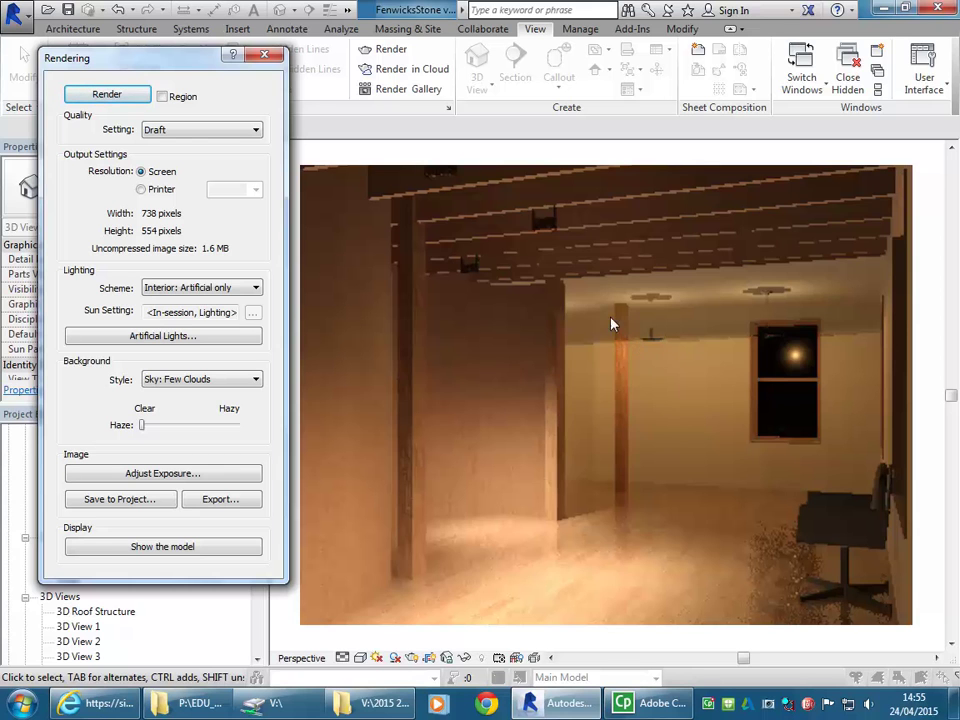
- Start another rendering at Medium quality, cancel it while it is in progress and close the rendering settings
click(200, 129)
click(188, 165)
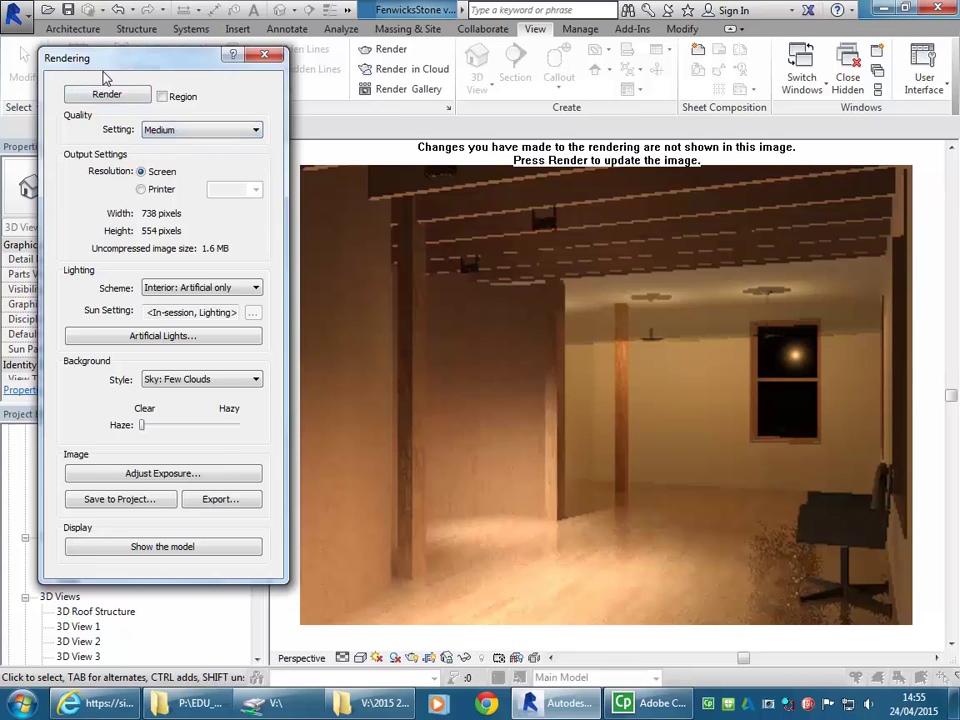
click(115, 94)
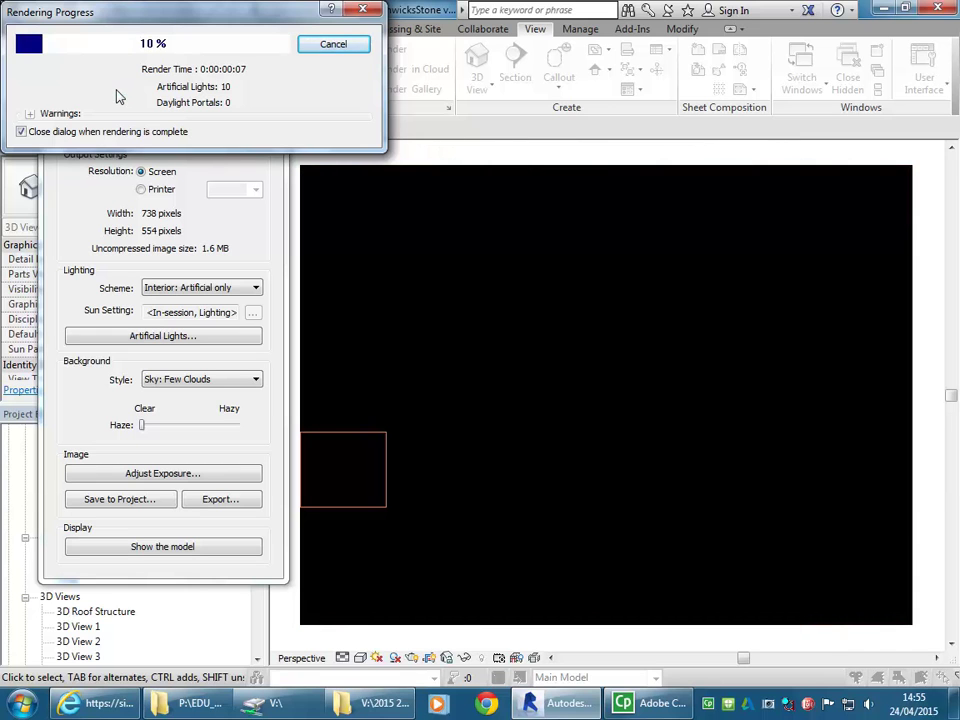
click(321, 41)
click(521, 353)
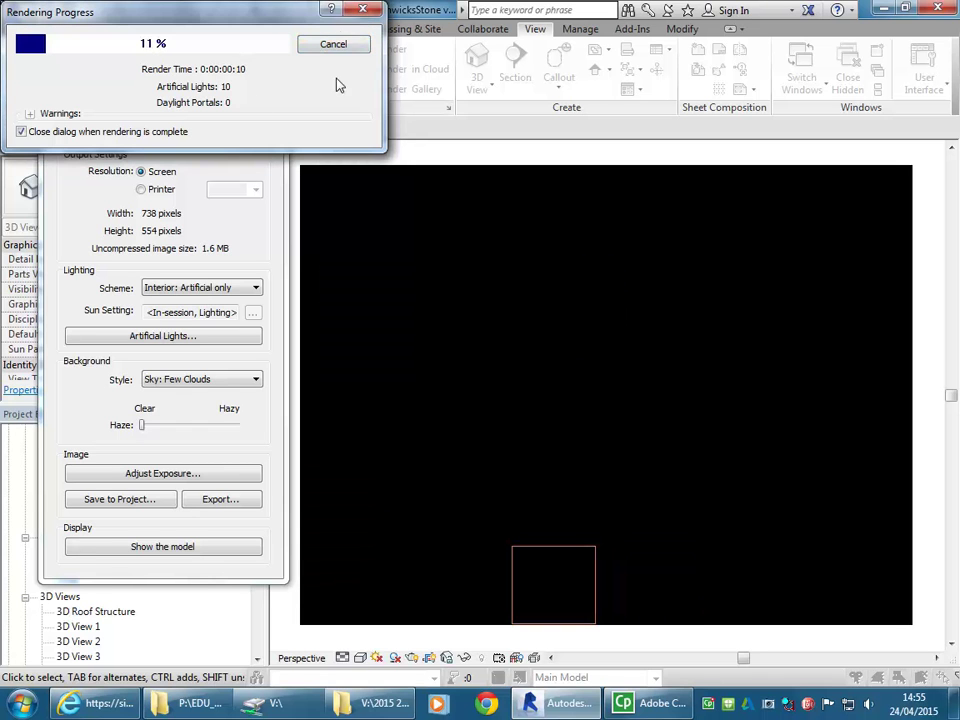
click(357, 9)
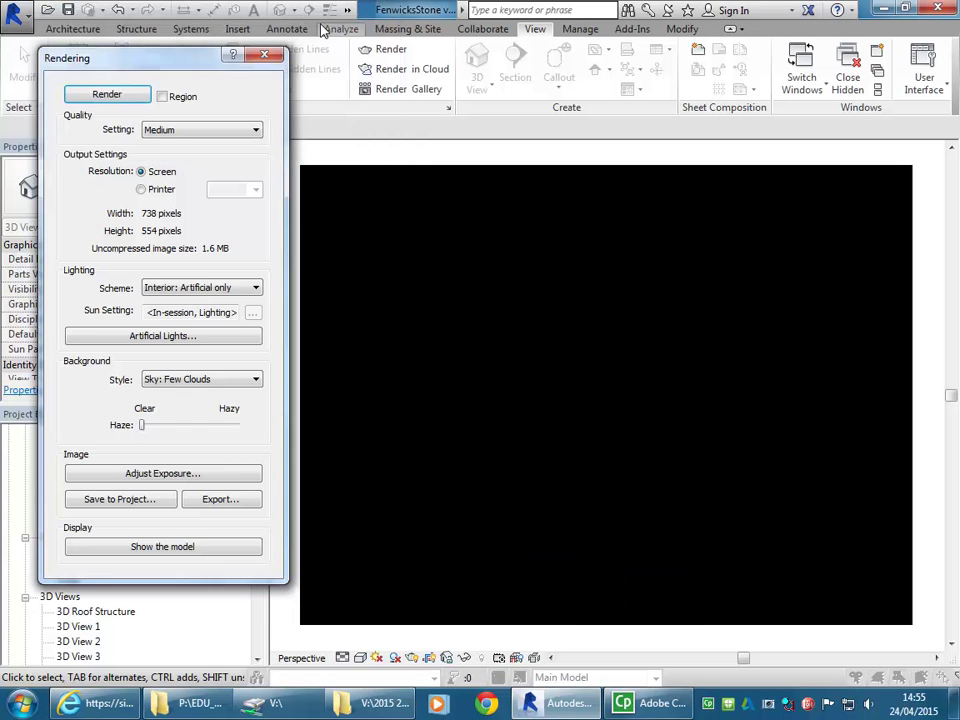
click(256, 51)
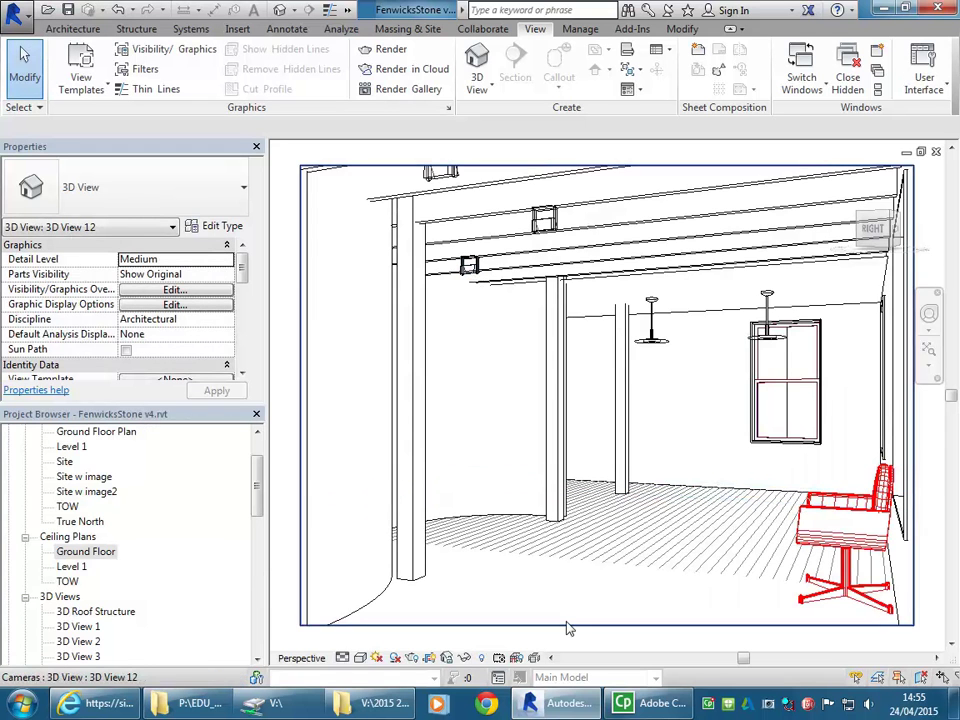